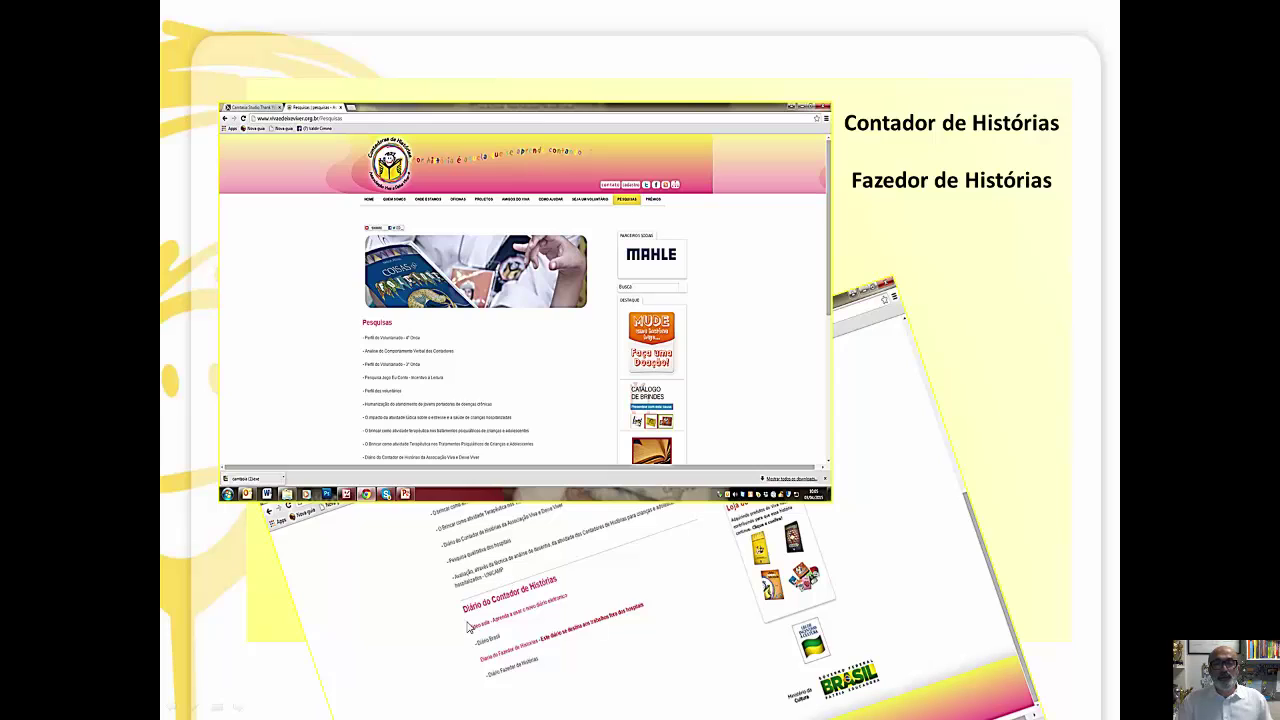
Open the Diário Eletrônico web link from the presentation and start the Diário do Contador de Historias form.
click(626, 698)
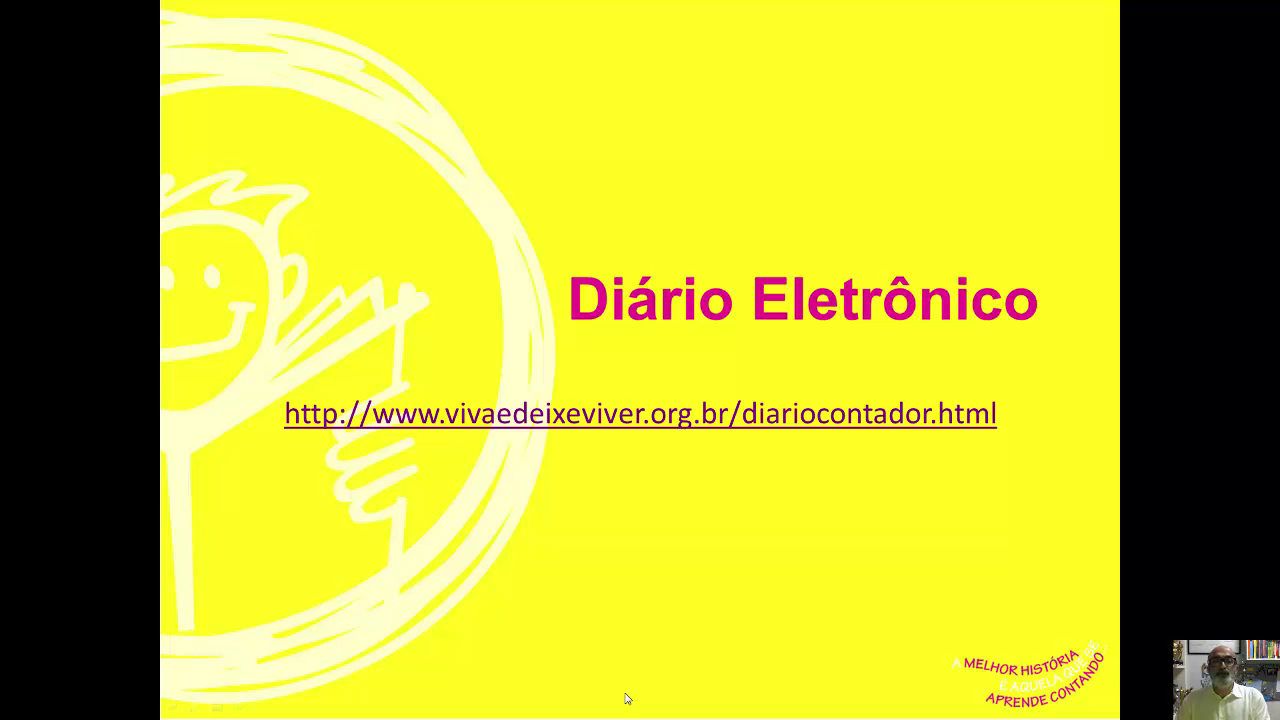
click(585, 430)
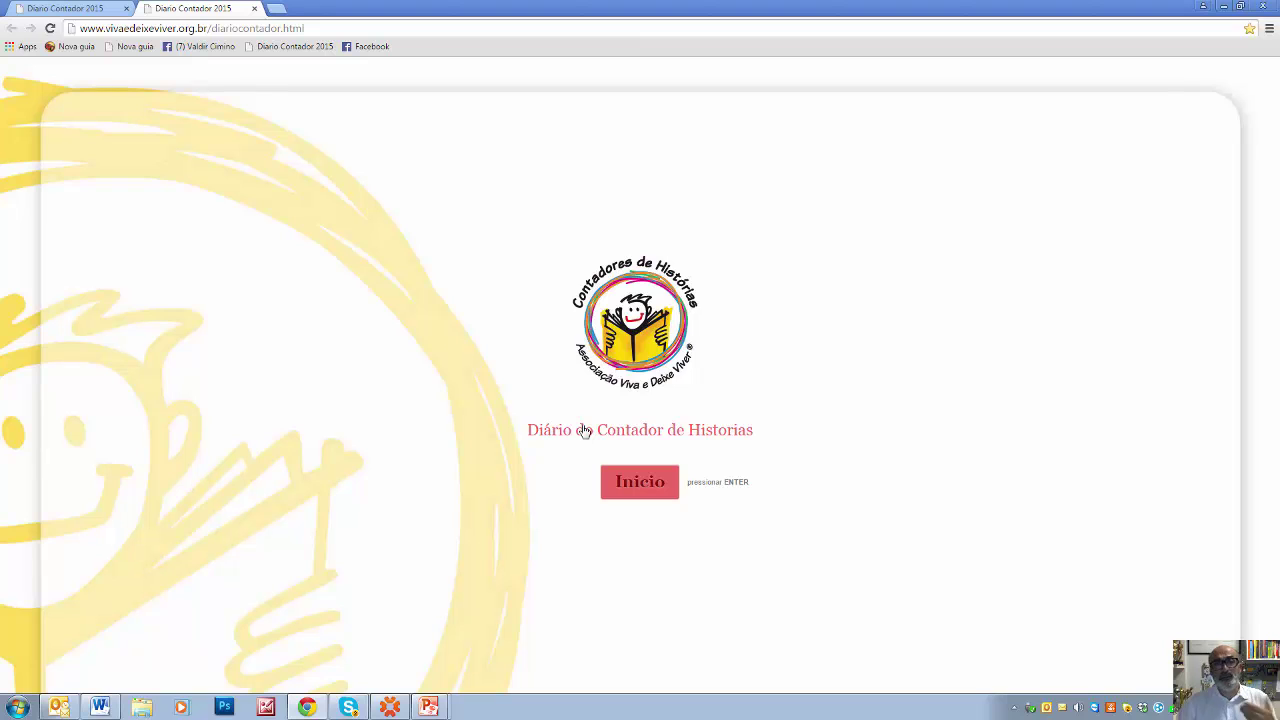
click(634, 496)
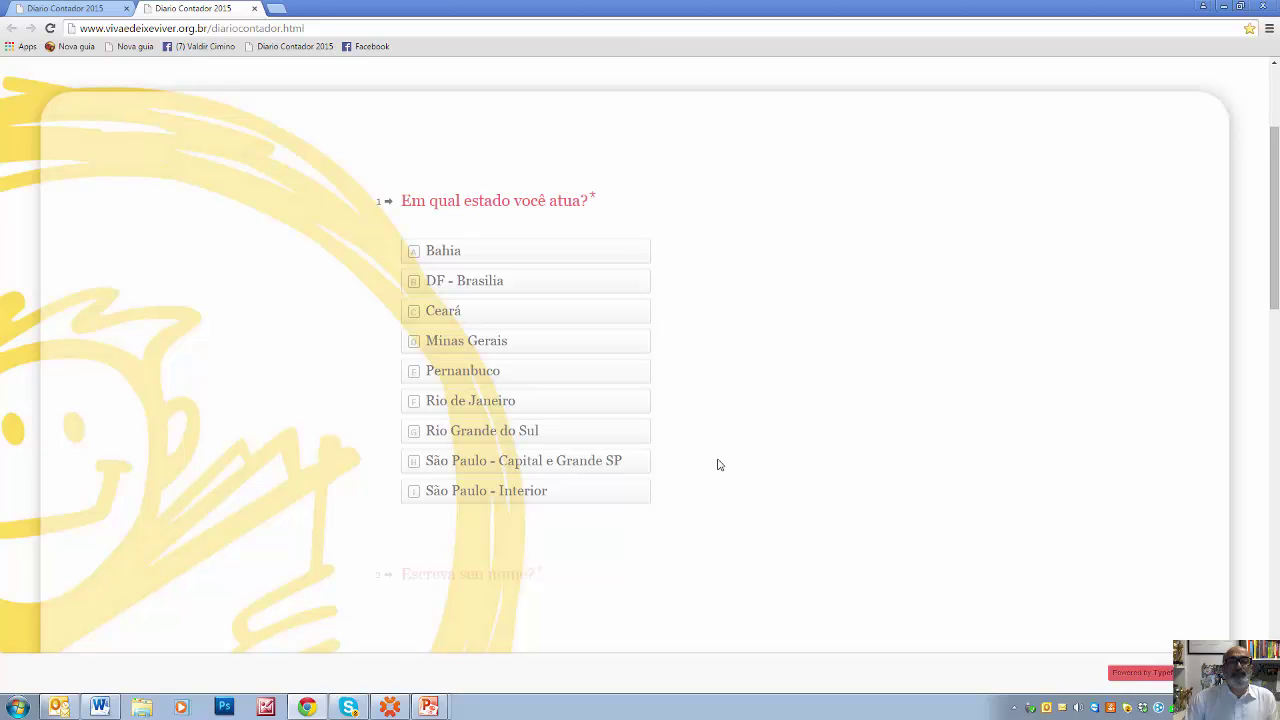
Choose São Paulo - Capital e Grande SP, Instituto de Psiquiatria do Hospital das Clínicas - SP, and the volunteer's own name.
click(595, 469)
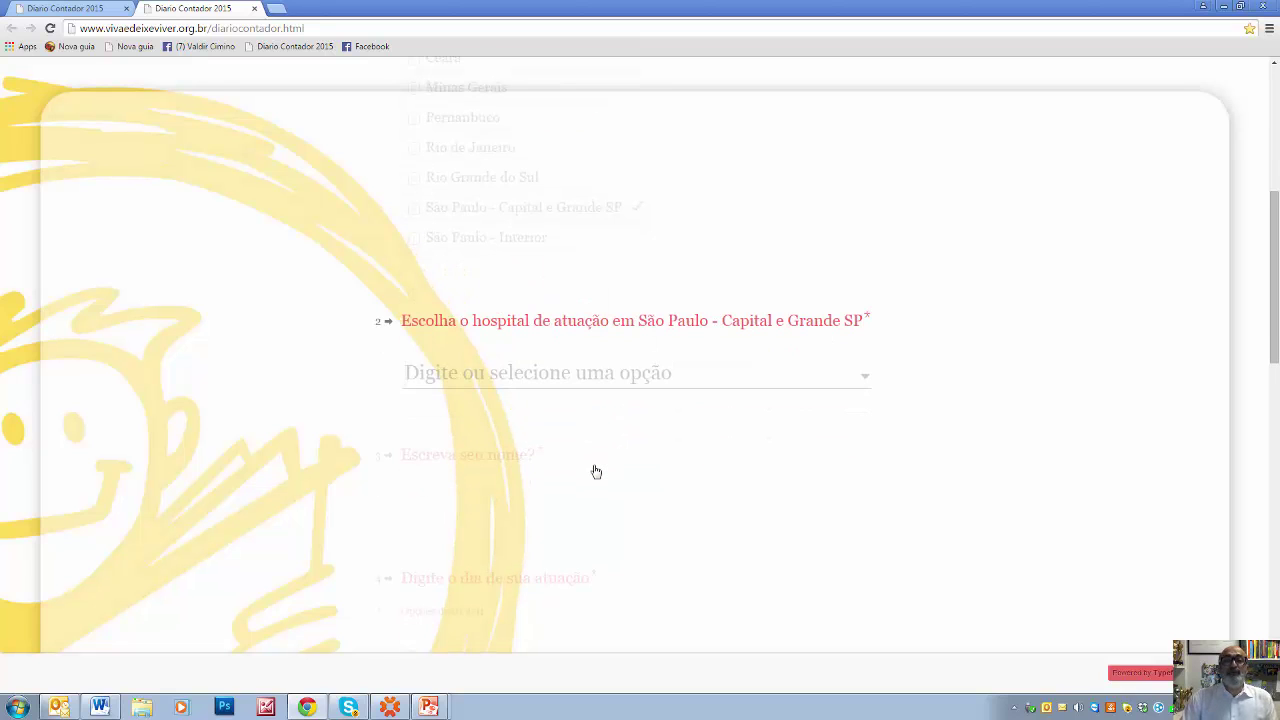
text(inst)
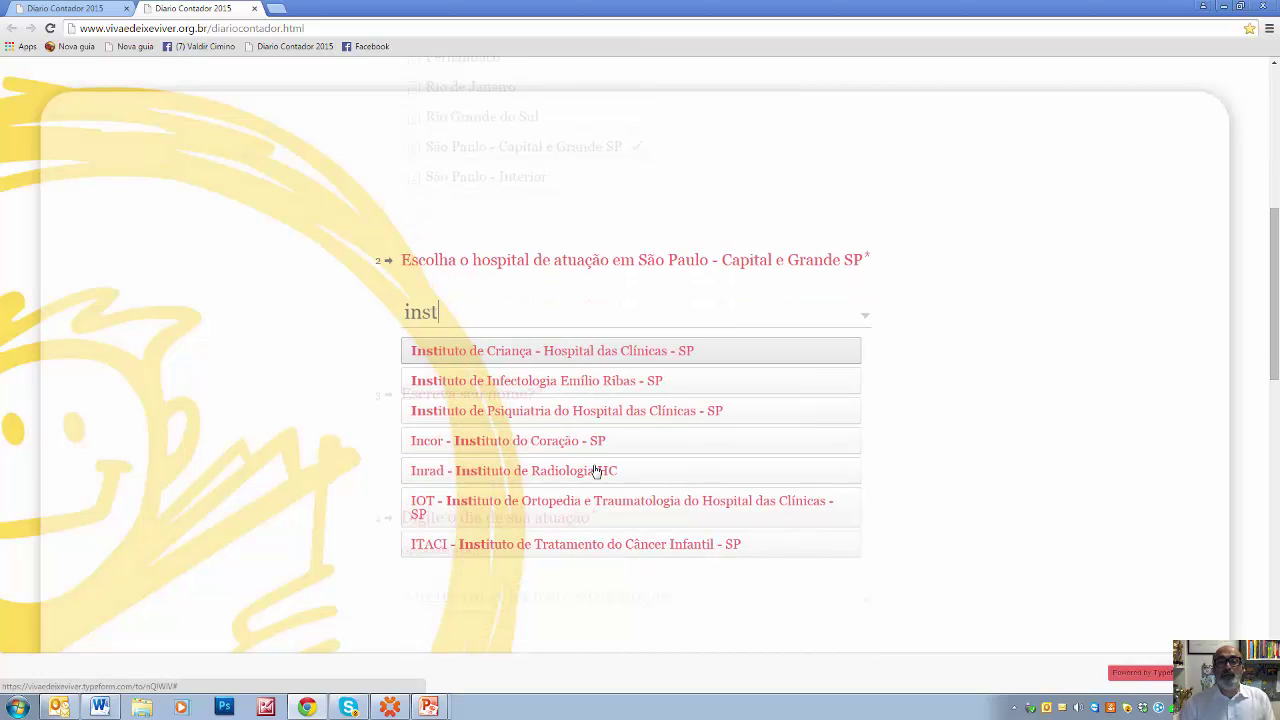
click(591, 412)
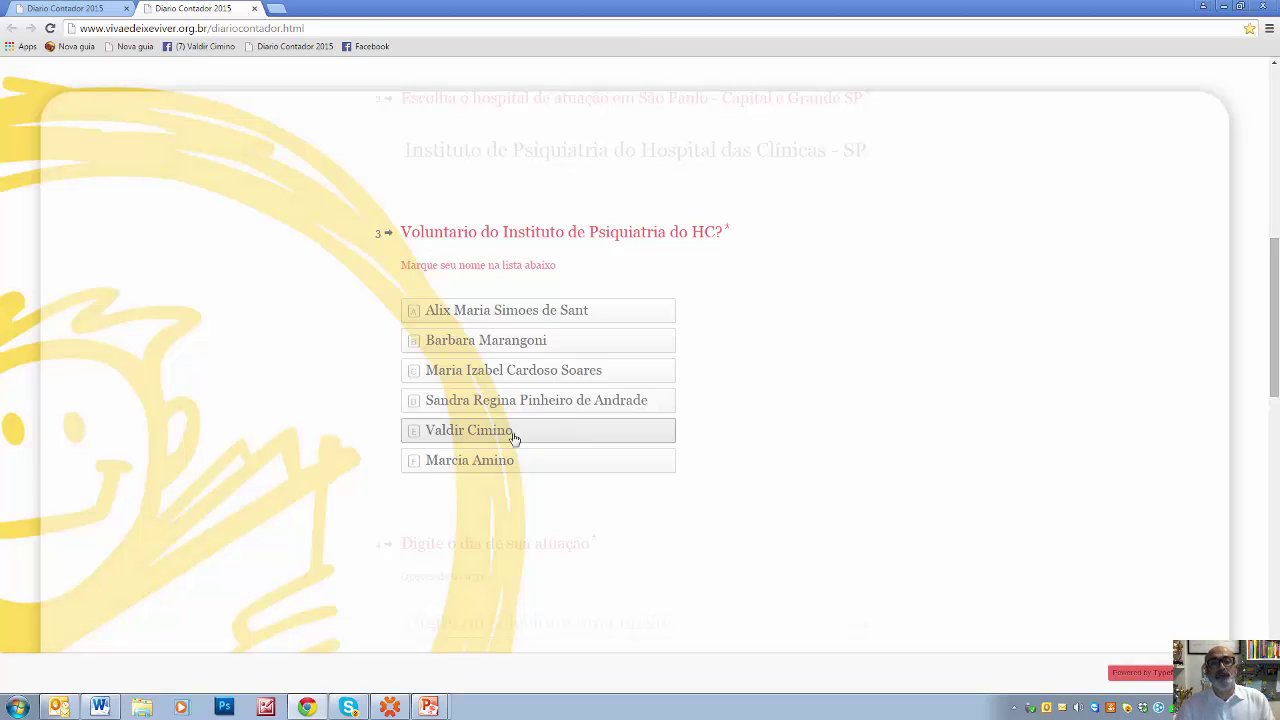
click(513, 437)
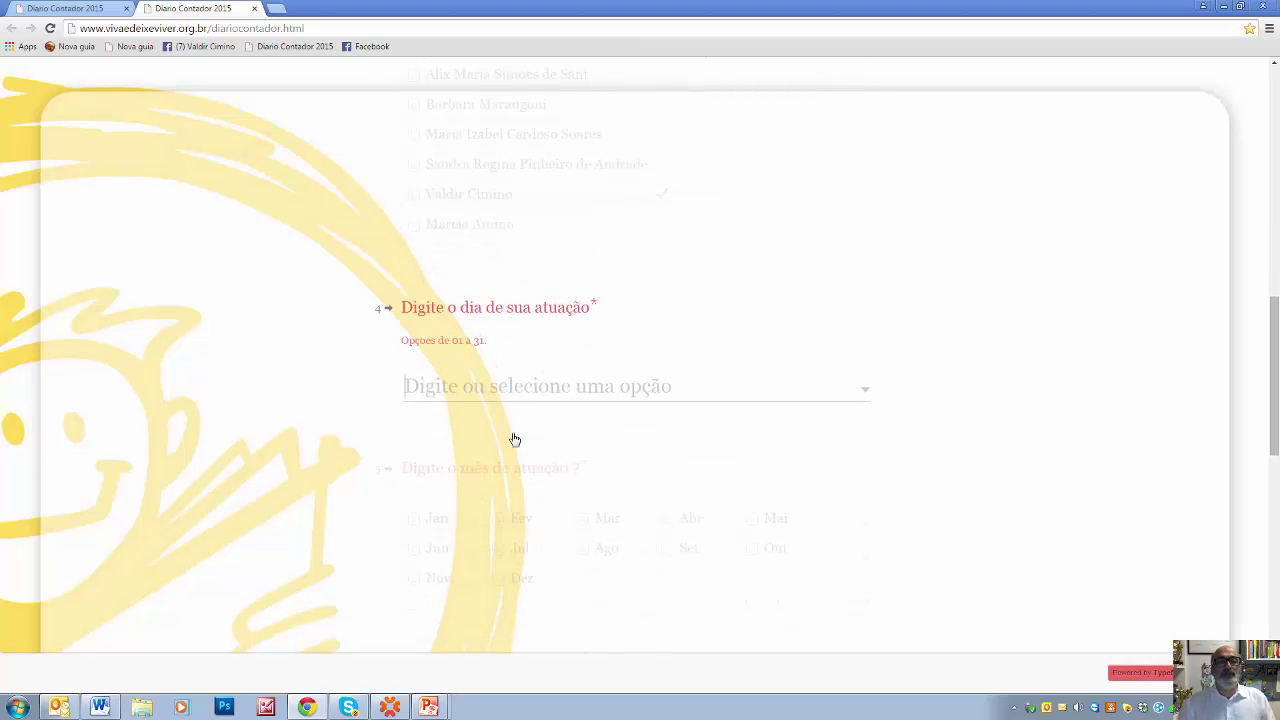
Record the volunteering date as day 14 of Abr, with Manhã as the period.
text(14)
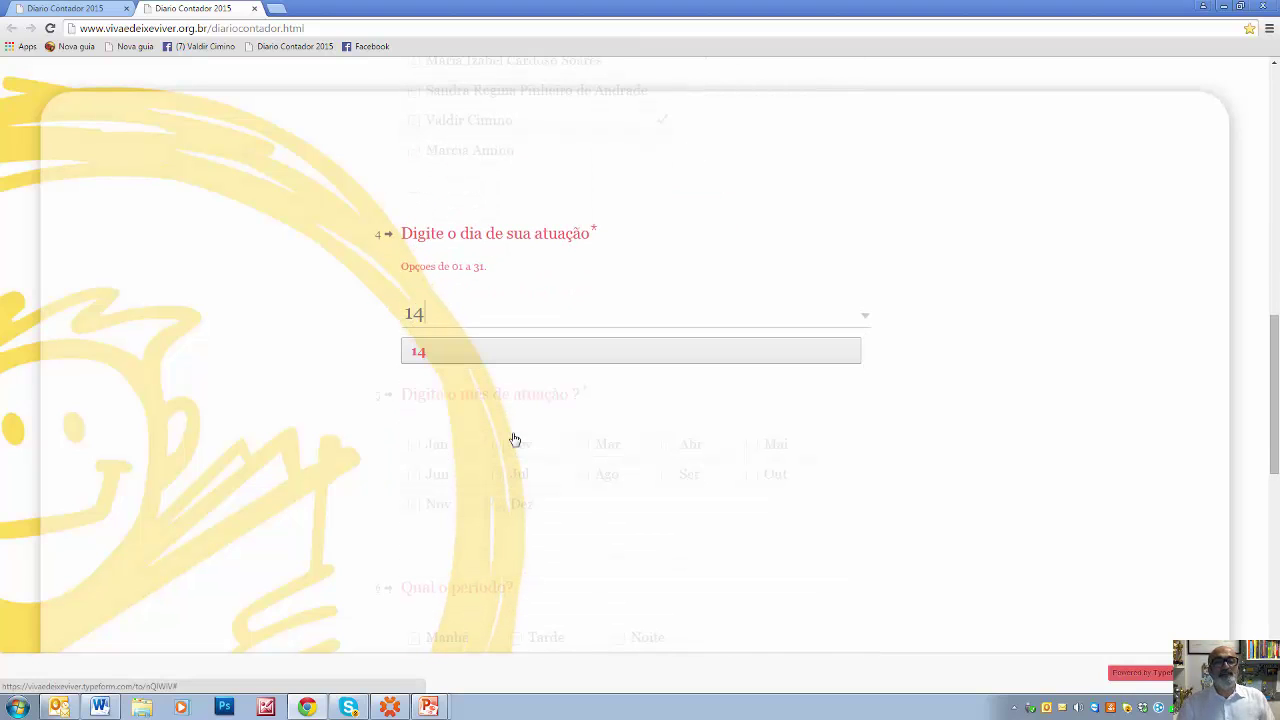
click(463, 355)
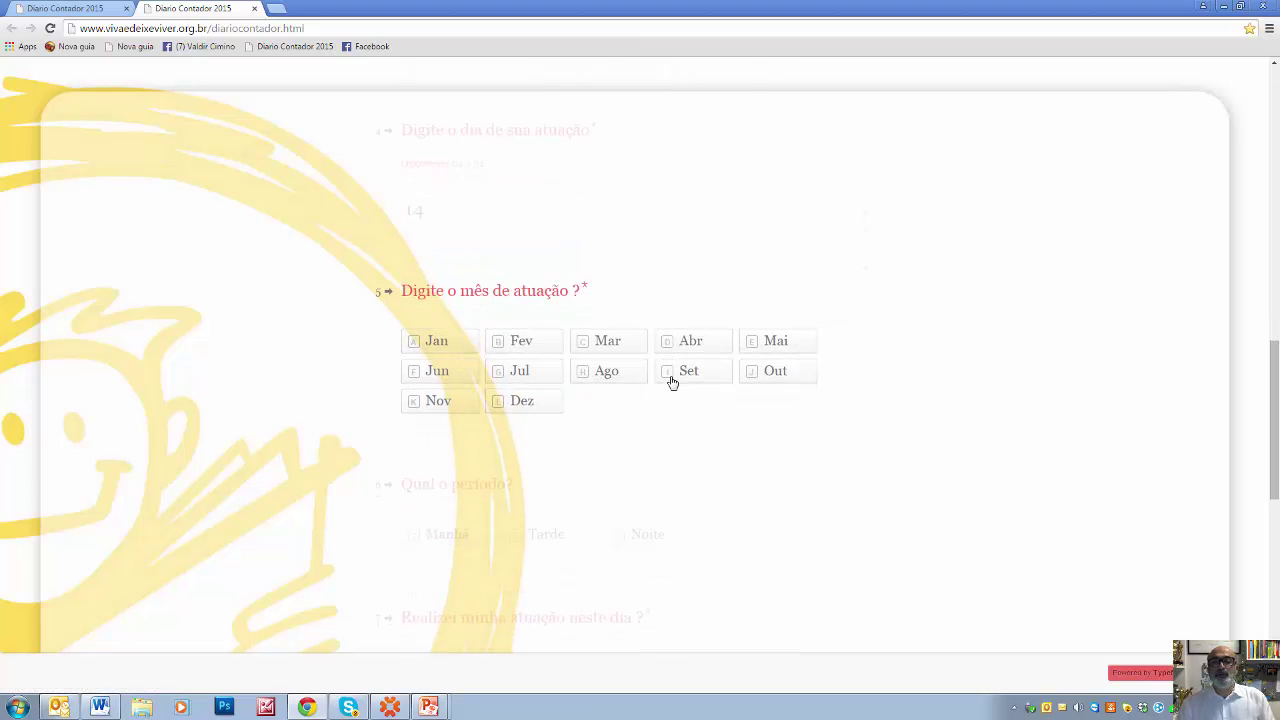
click(688, 347)
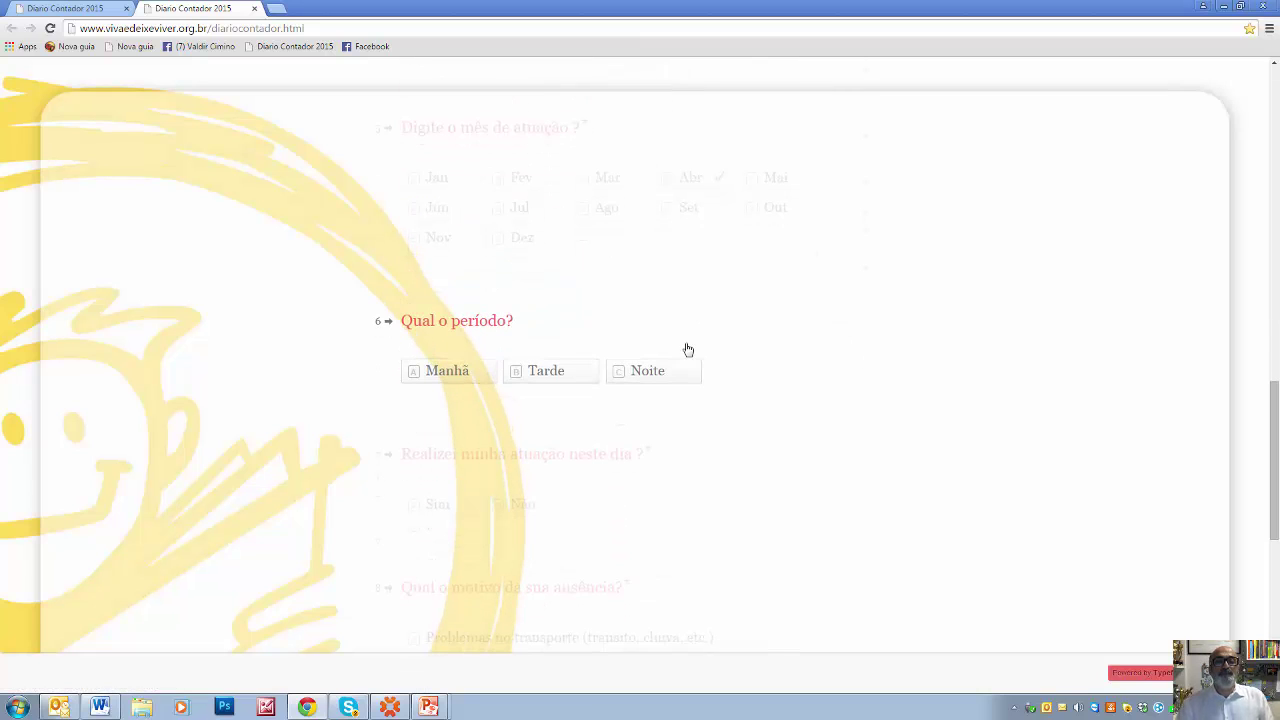
click(467, 375)
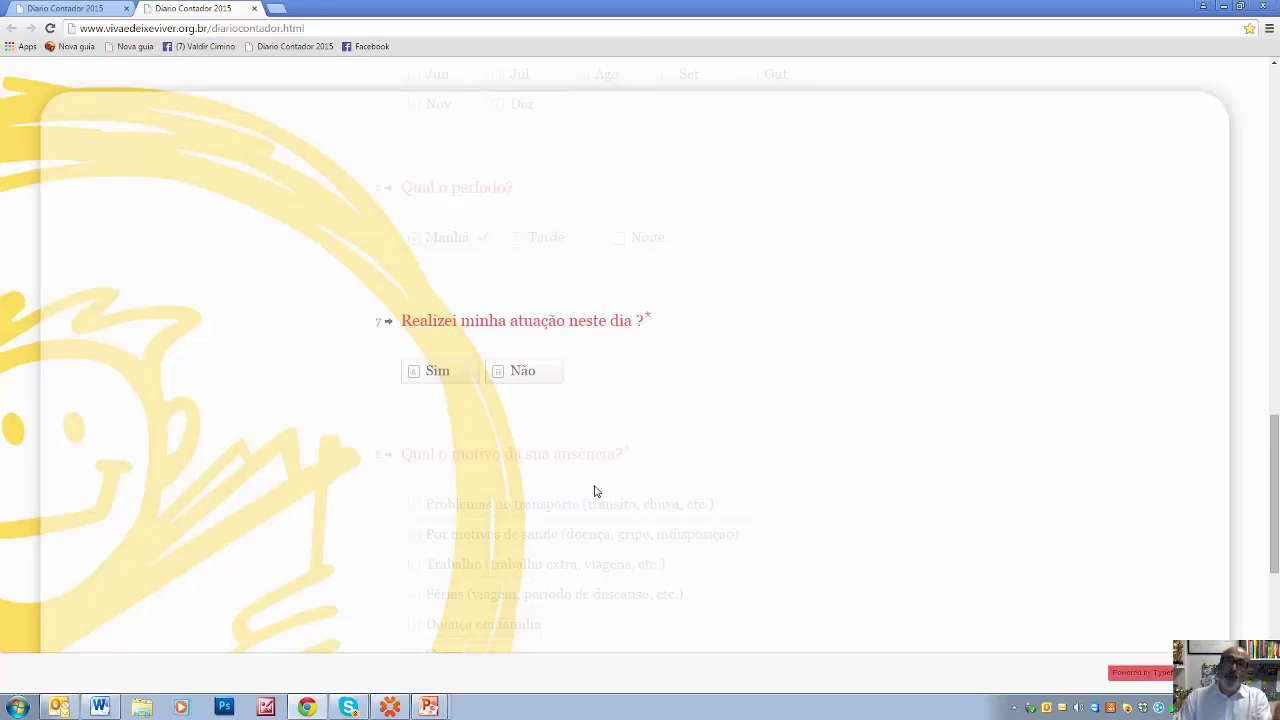
Answer Sim to having volunteered on that day and record 2,5 donated hours.
click(524, 373)
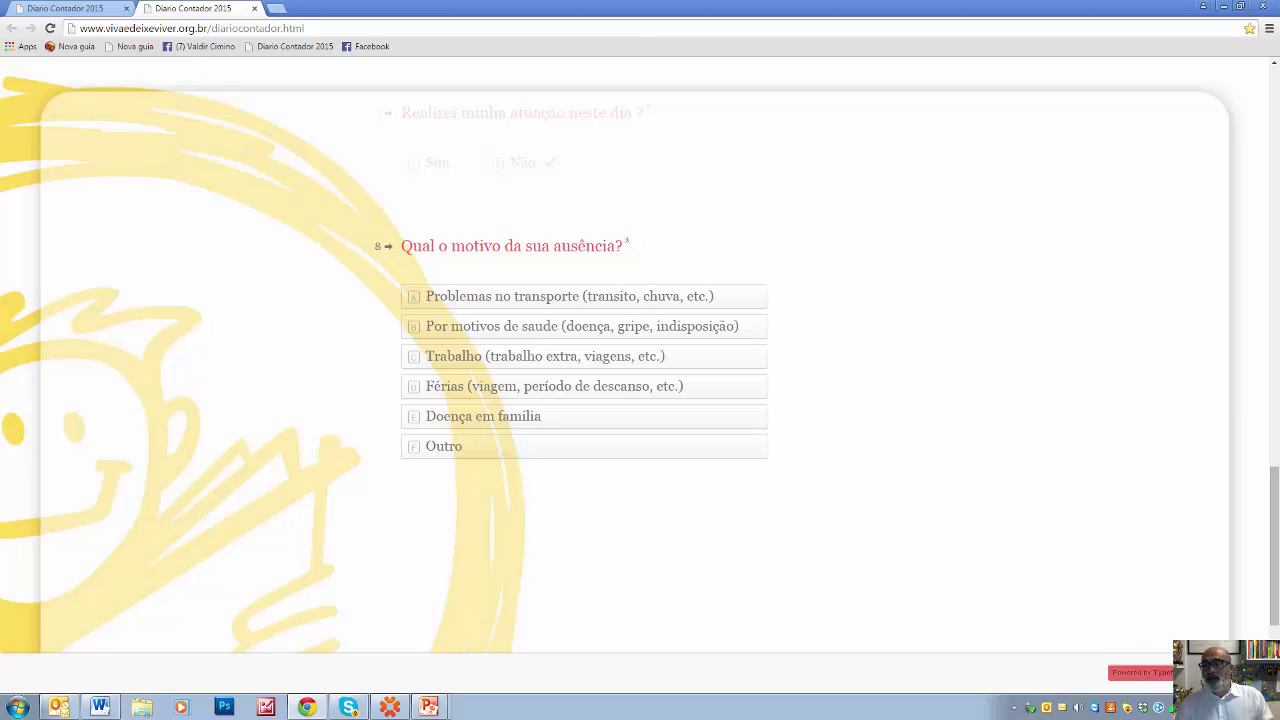
scroll(1060, 610, up, 2)
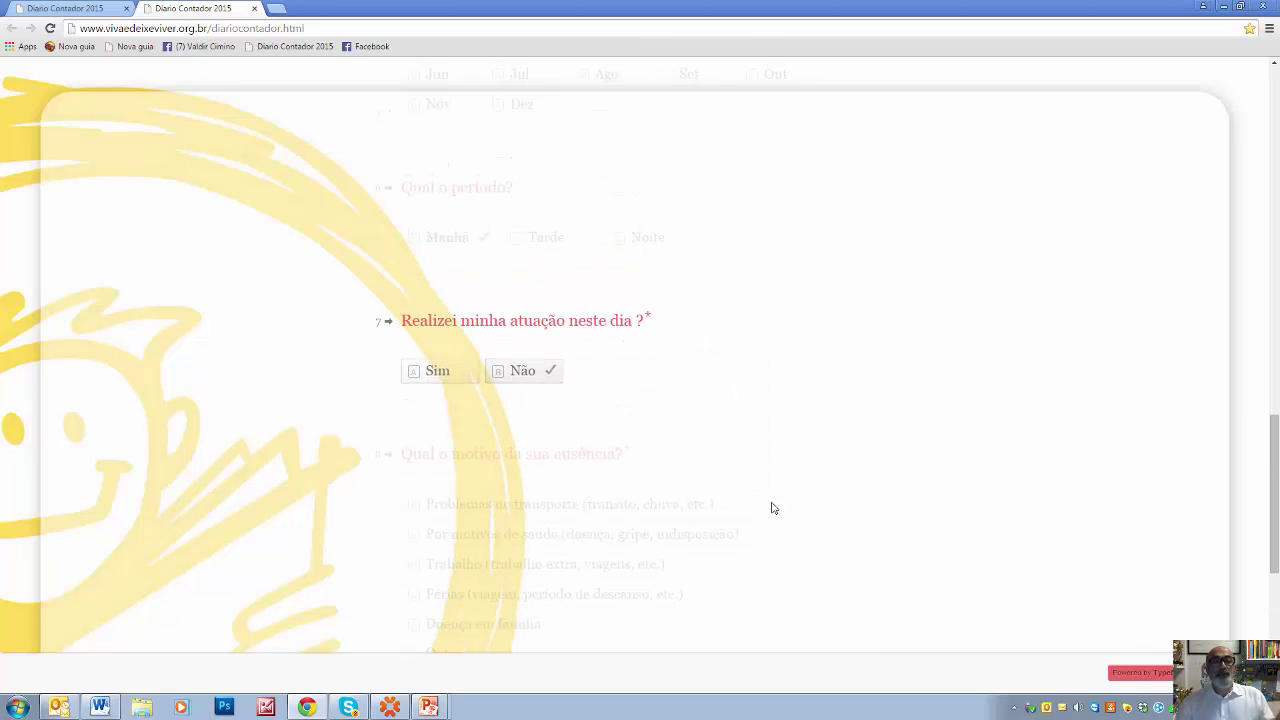
click(455, 377)
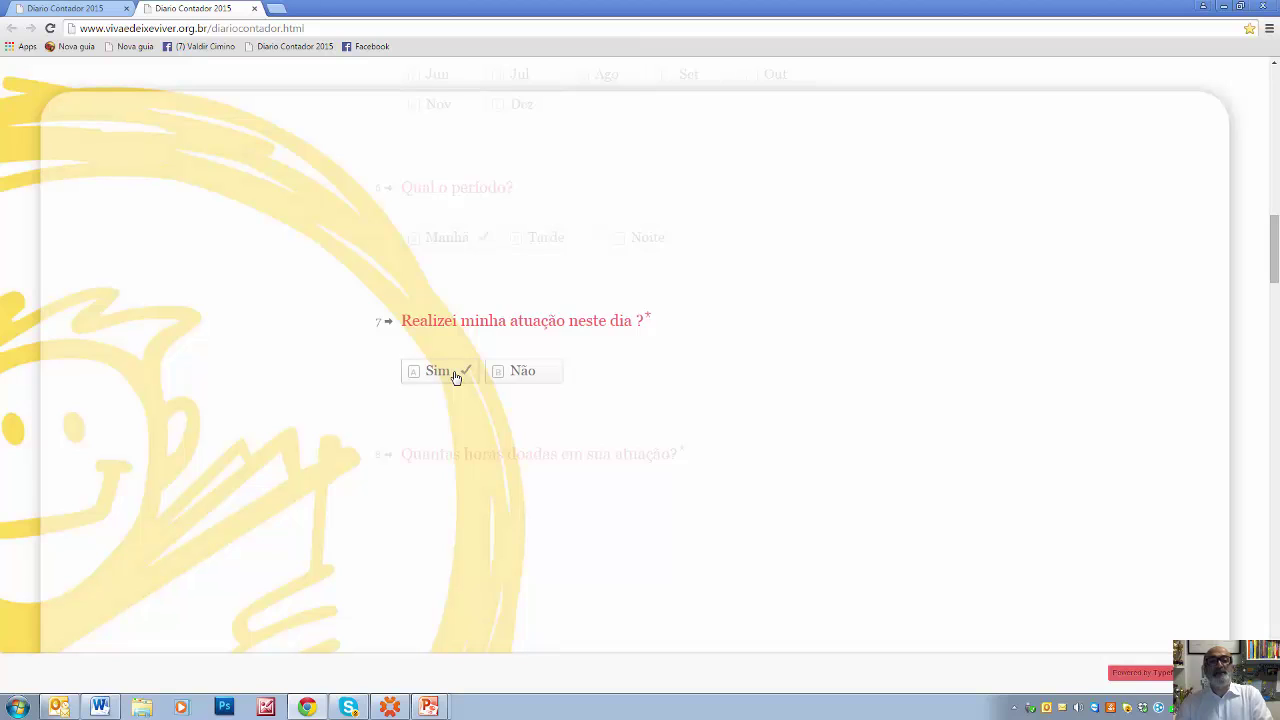
click(666, 382)
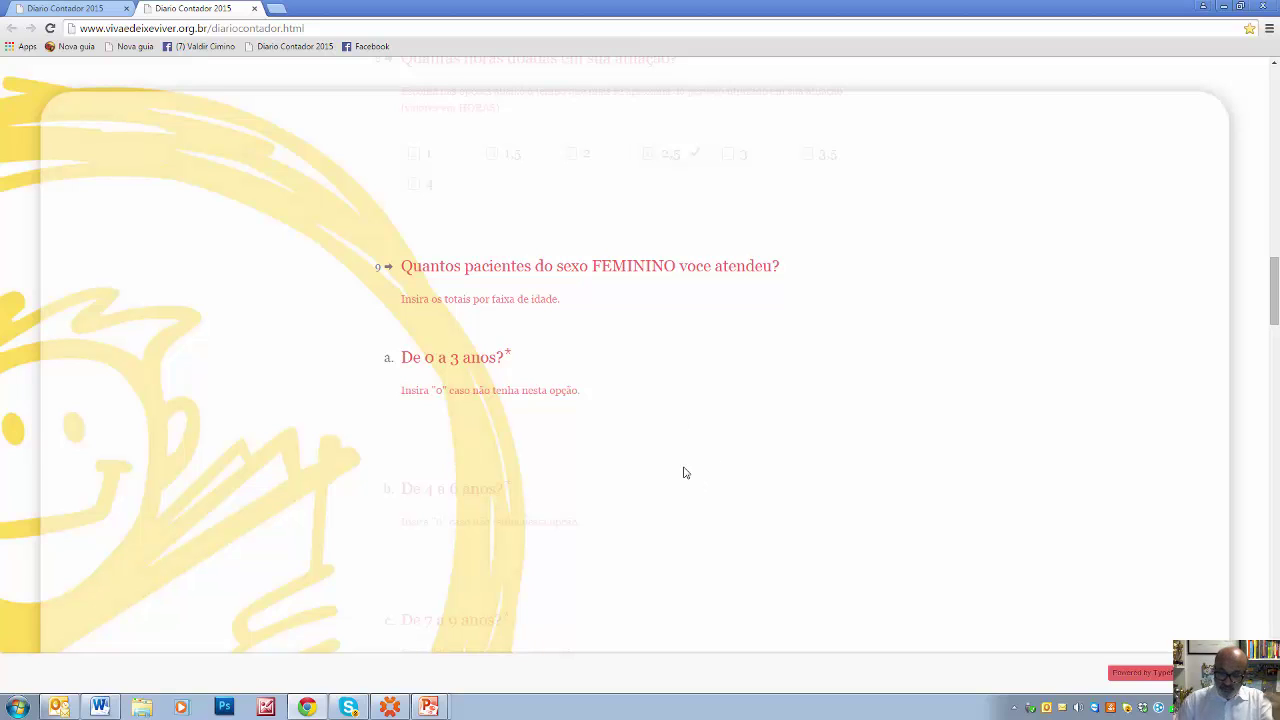
Enter 0 female patients for each of the age ranges 0 a 3, 4 a 6 and 7 a 9 anos.
text(0)
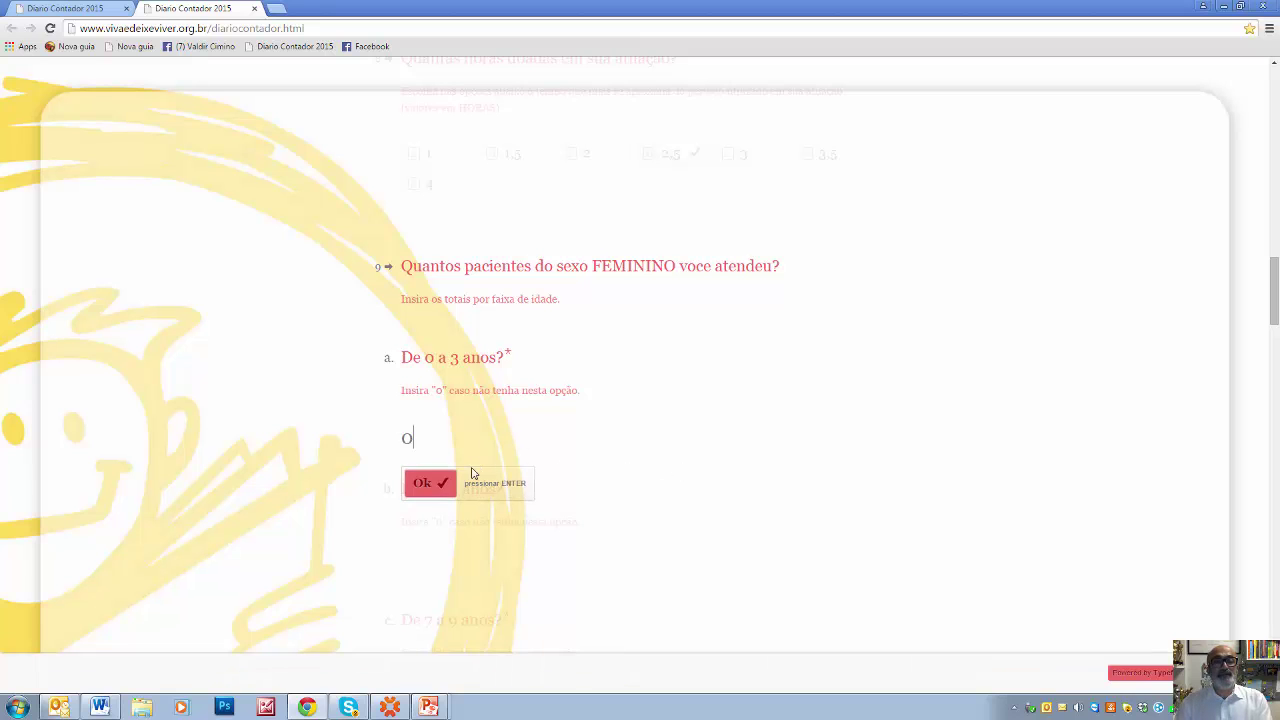
click(430, 487)
text(0)
click(420, 430)
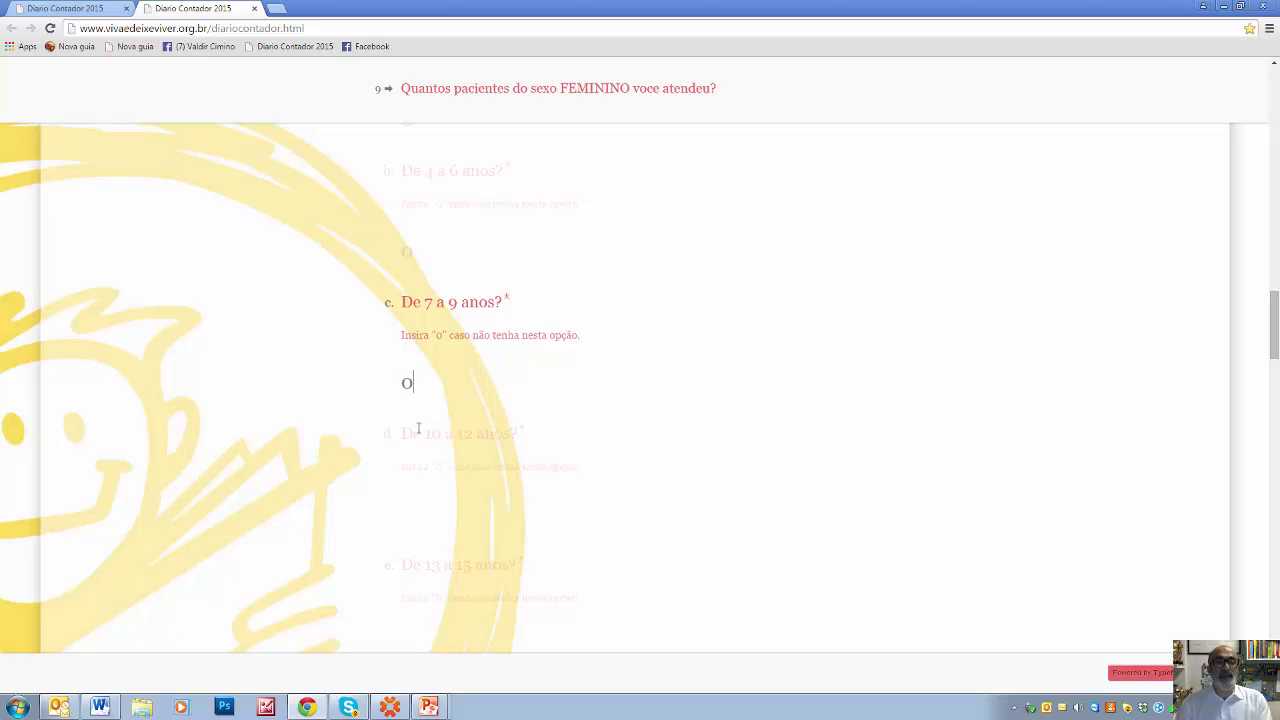
text(0)
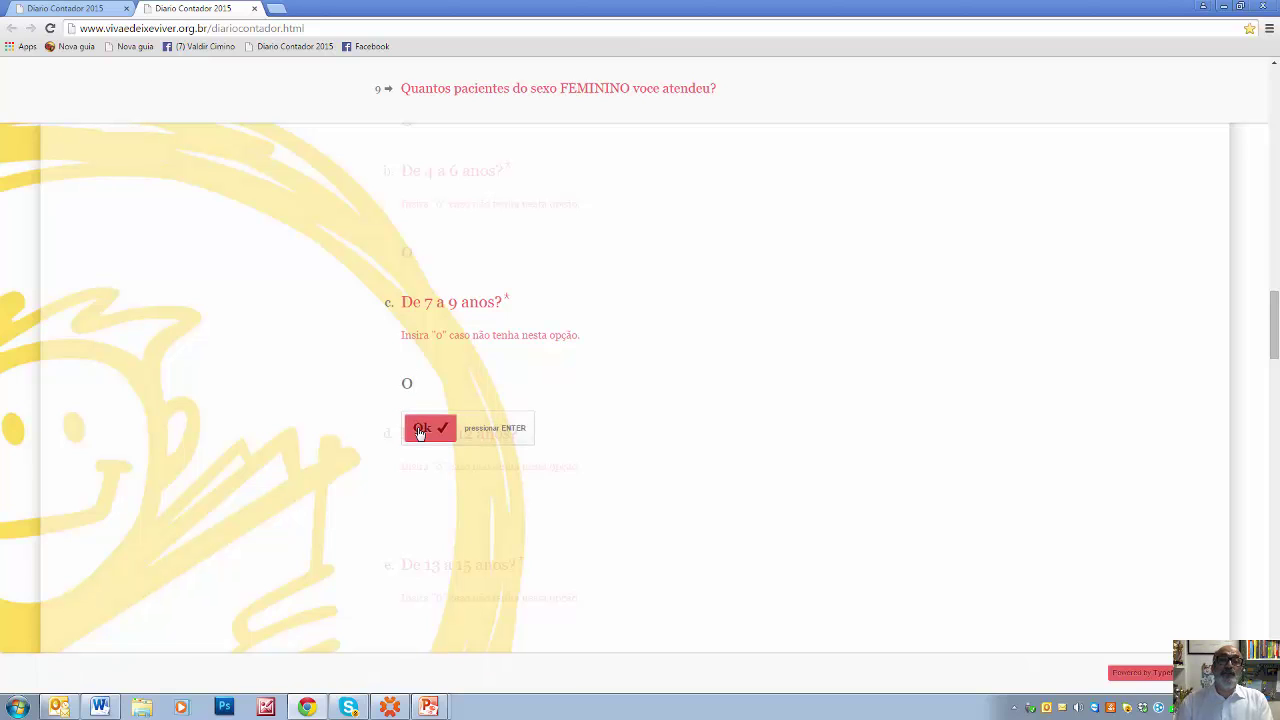
click(420, 430)
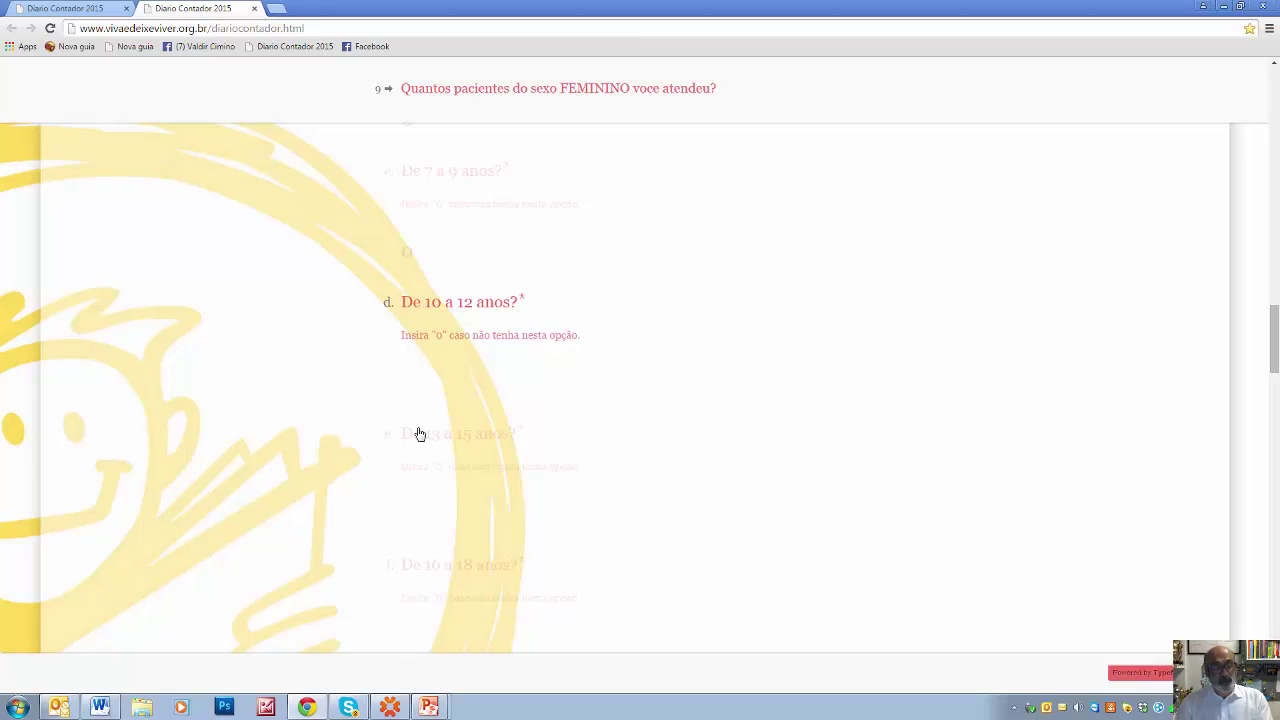
Enter 1 female patient for each of the age ranges 10 a 12, 13 a 15 and 16 a 18 anos.
text(1)
click(420, 431)
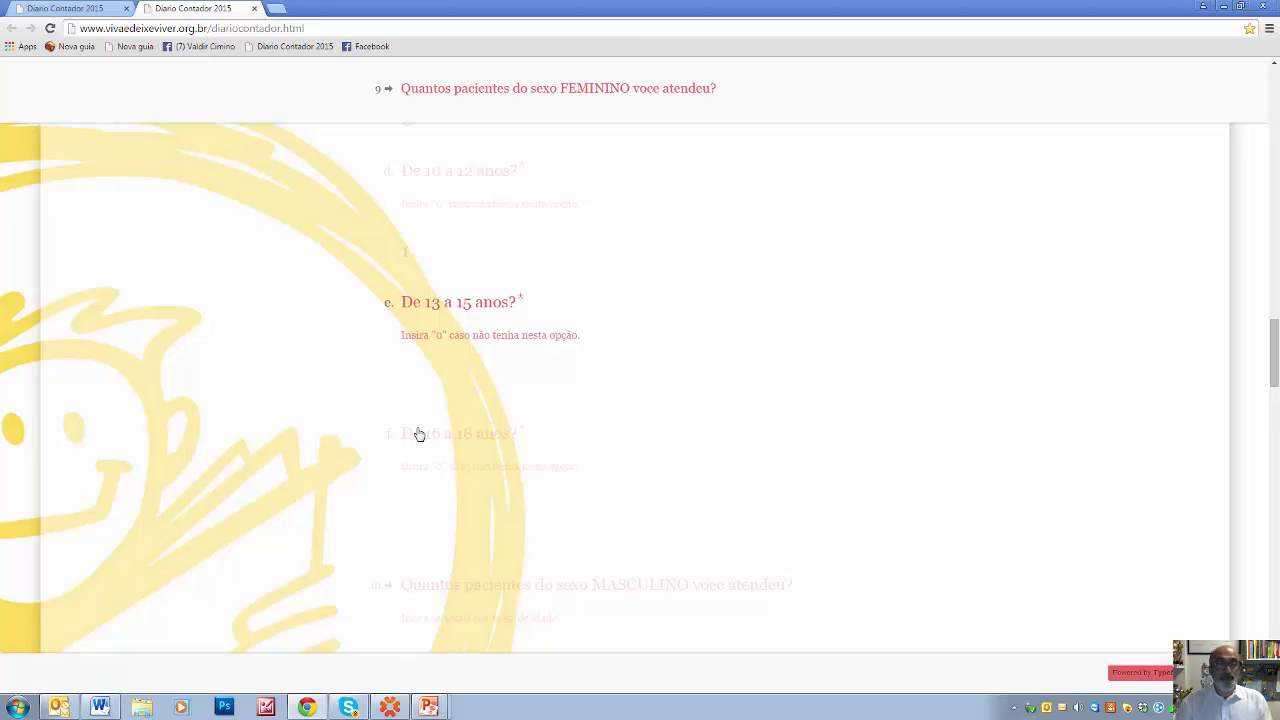
text(1)
click(419, 434)
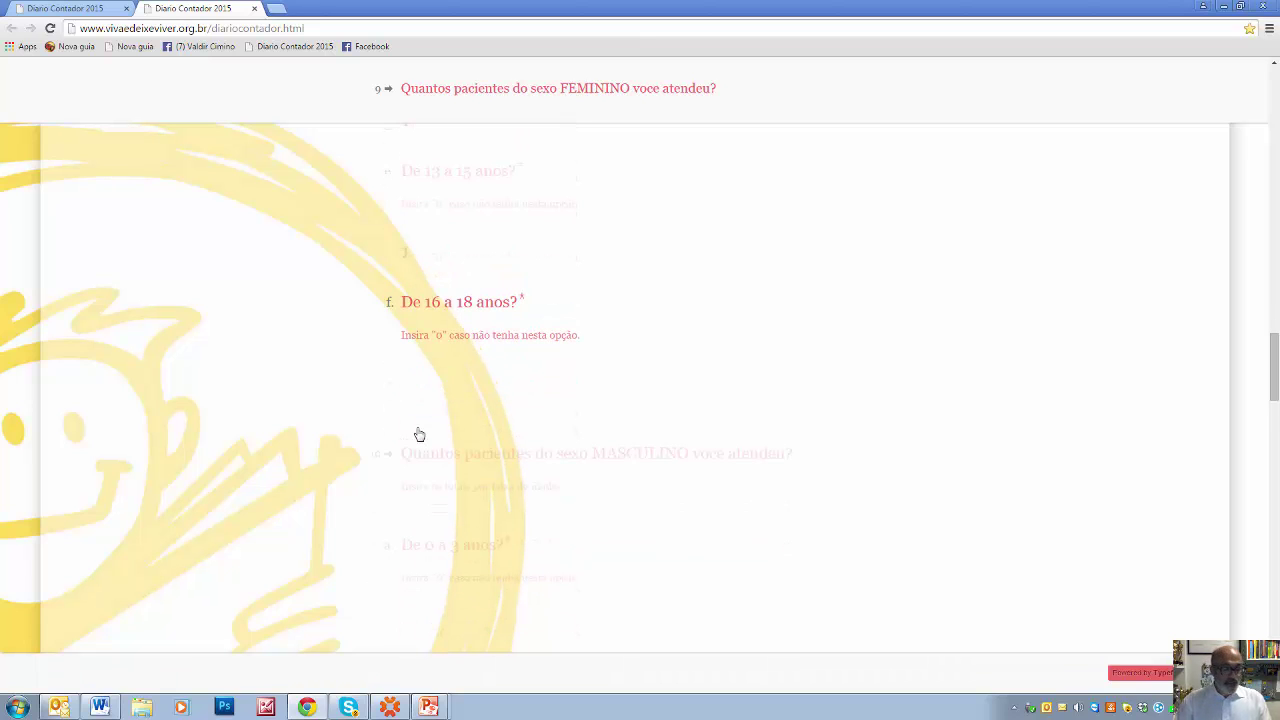
text(1)
click(419, 434)
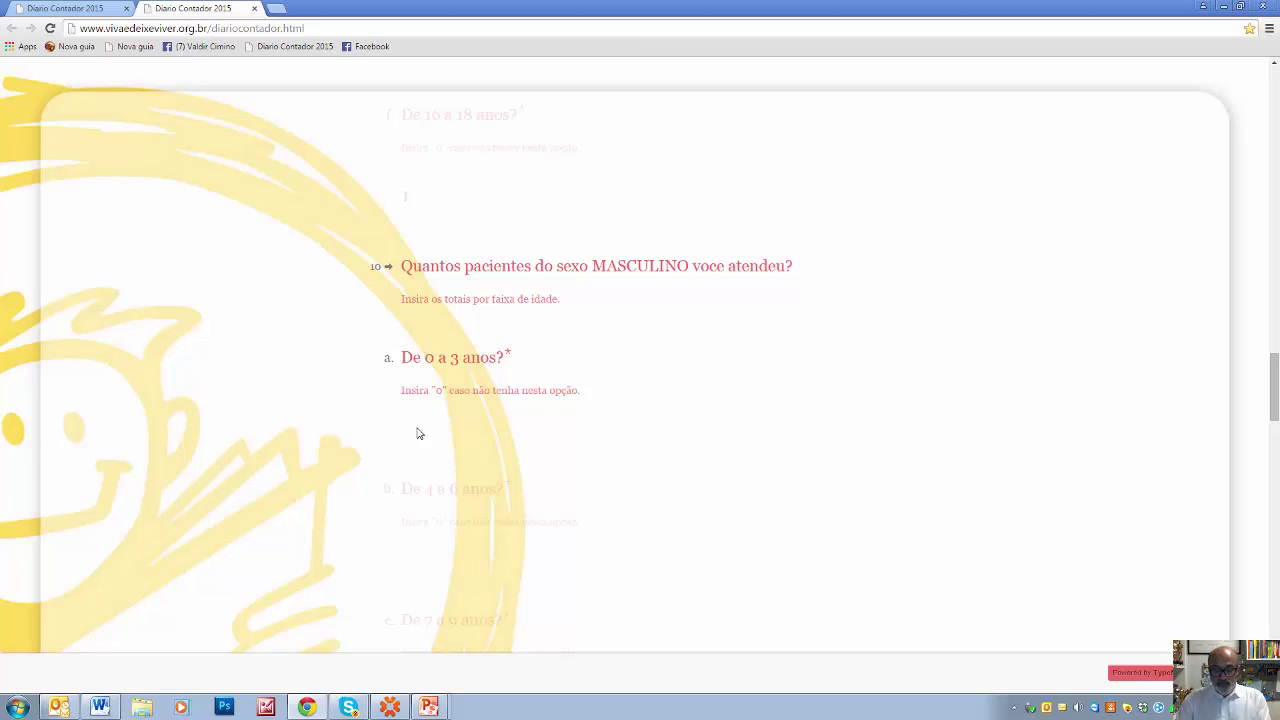
Enter the male patients as 0 for 0 a 3 anos, 0 for 4 a 6 anos and 1 for 7 a 9 anos.
text(0)
click(428, 486)
text(0)
click(429, 438)
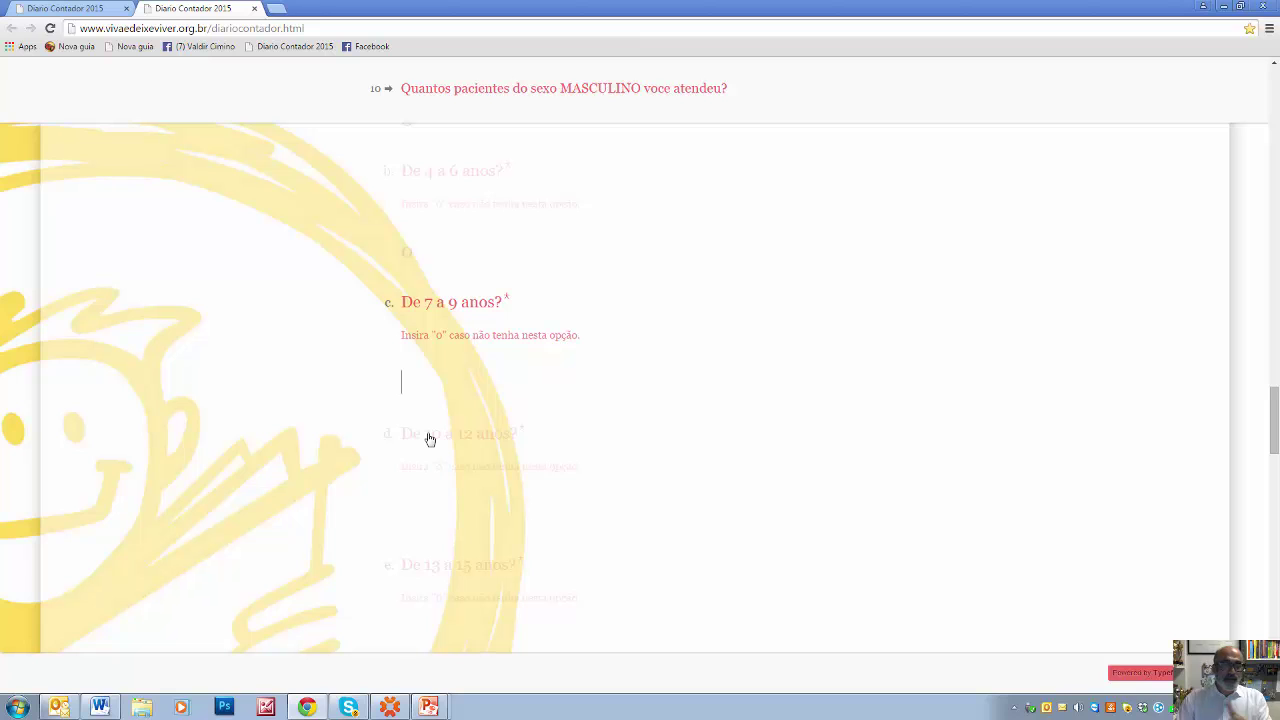
text(1)
click(429, 438)
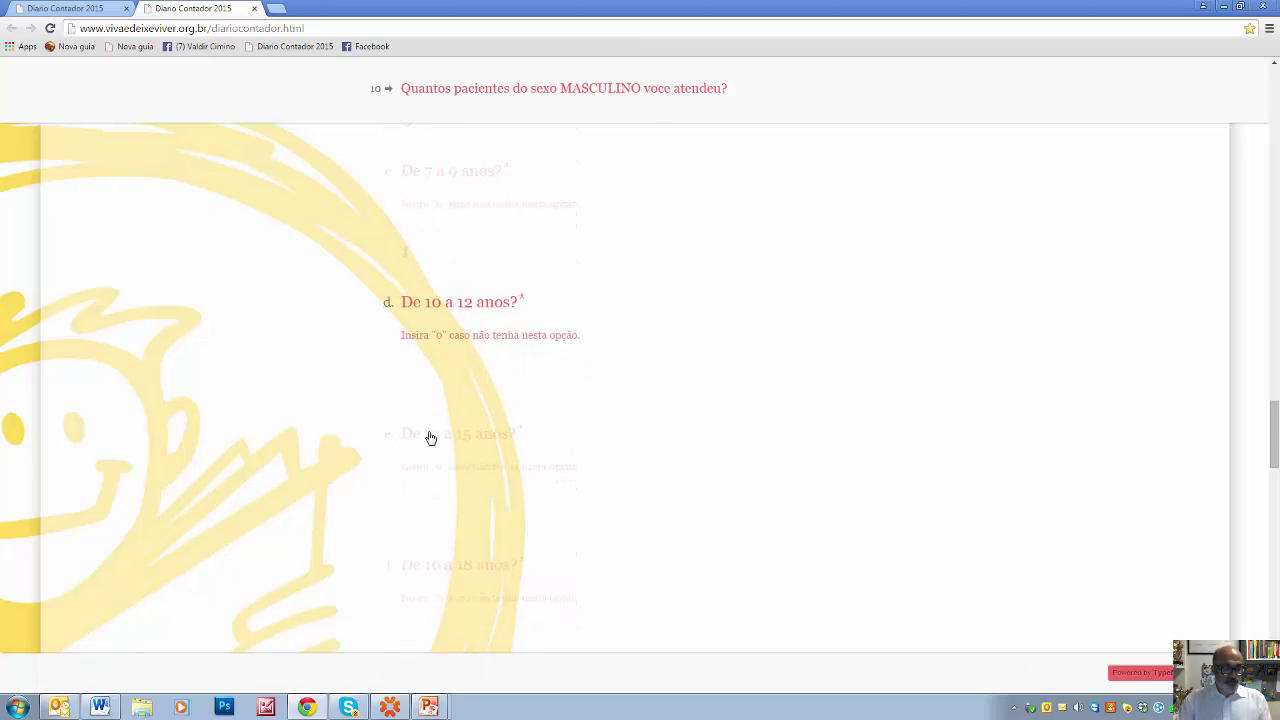
Enter the male patients as 1 for 10 a 12 anos, 0 for 13 a 15 anos and 0 for 16 a 18 anos.
text(1)
click(429, 437)
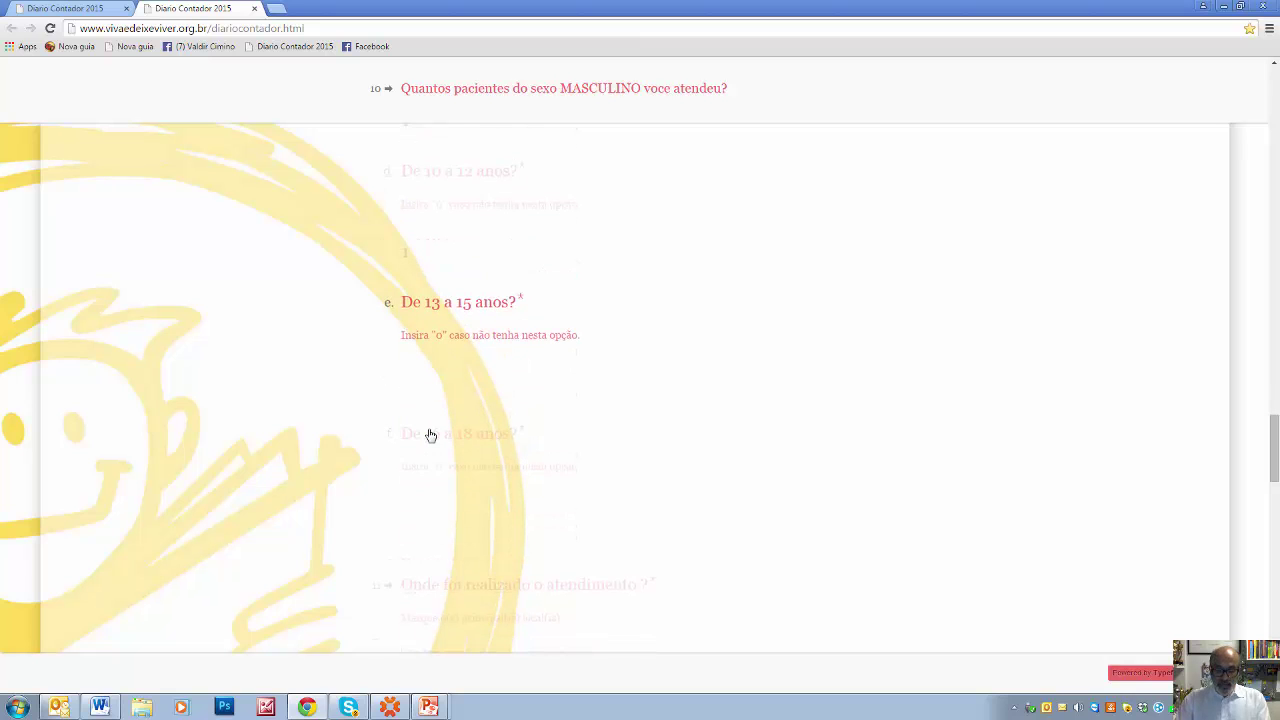
text(0)
click(445, 434)
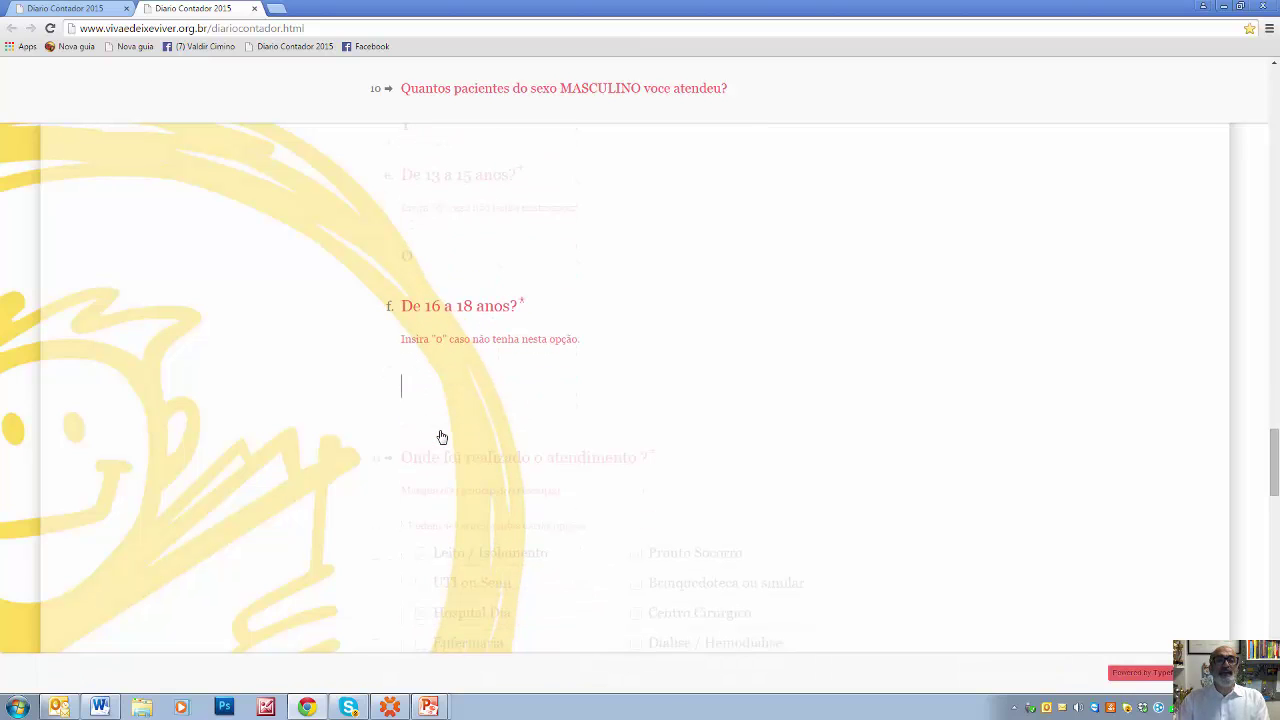
text(0)
click(440, 432)
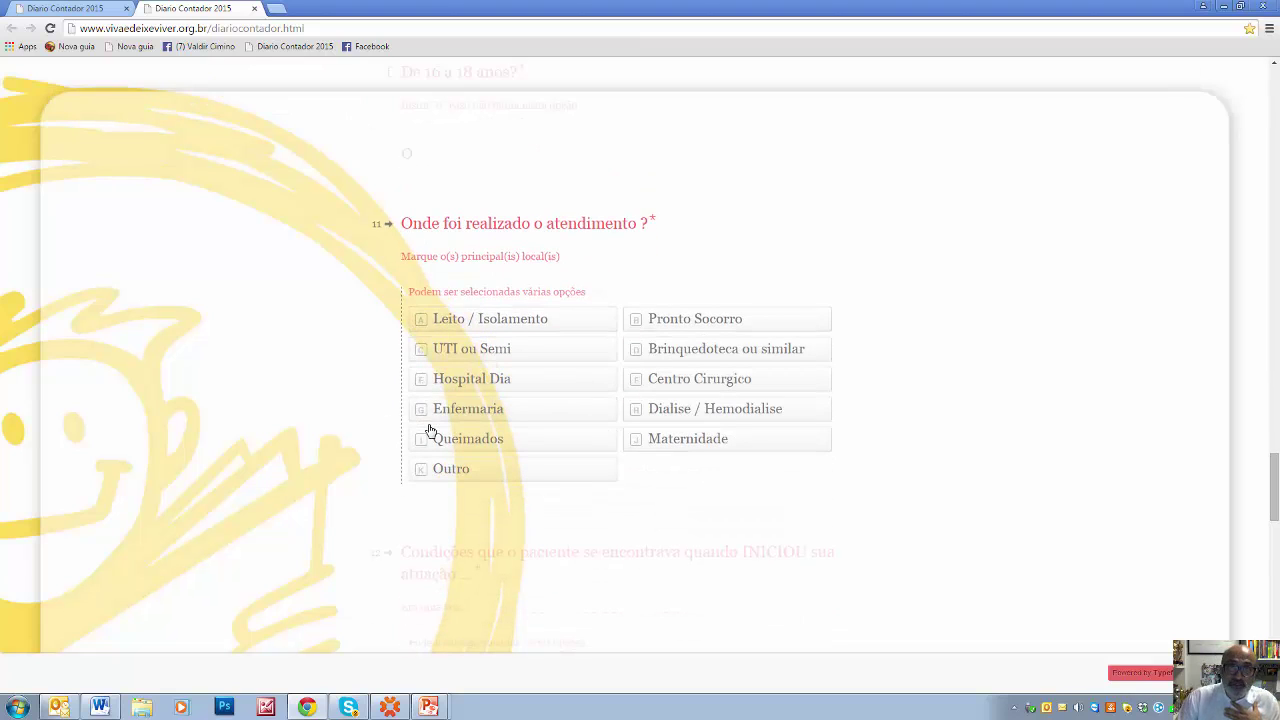
Mark Enfermaria and Hospital Dia as the places of service and confirm the answer.
click(528, 419)
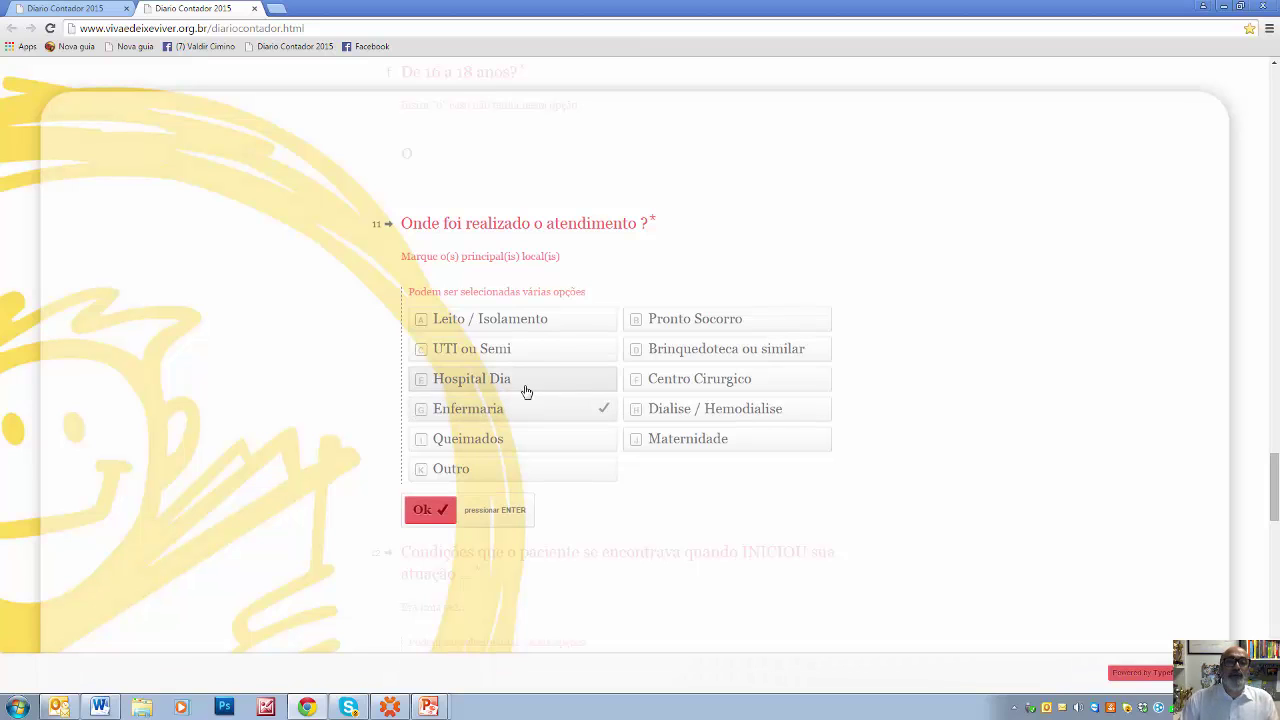
click(524, 391)
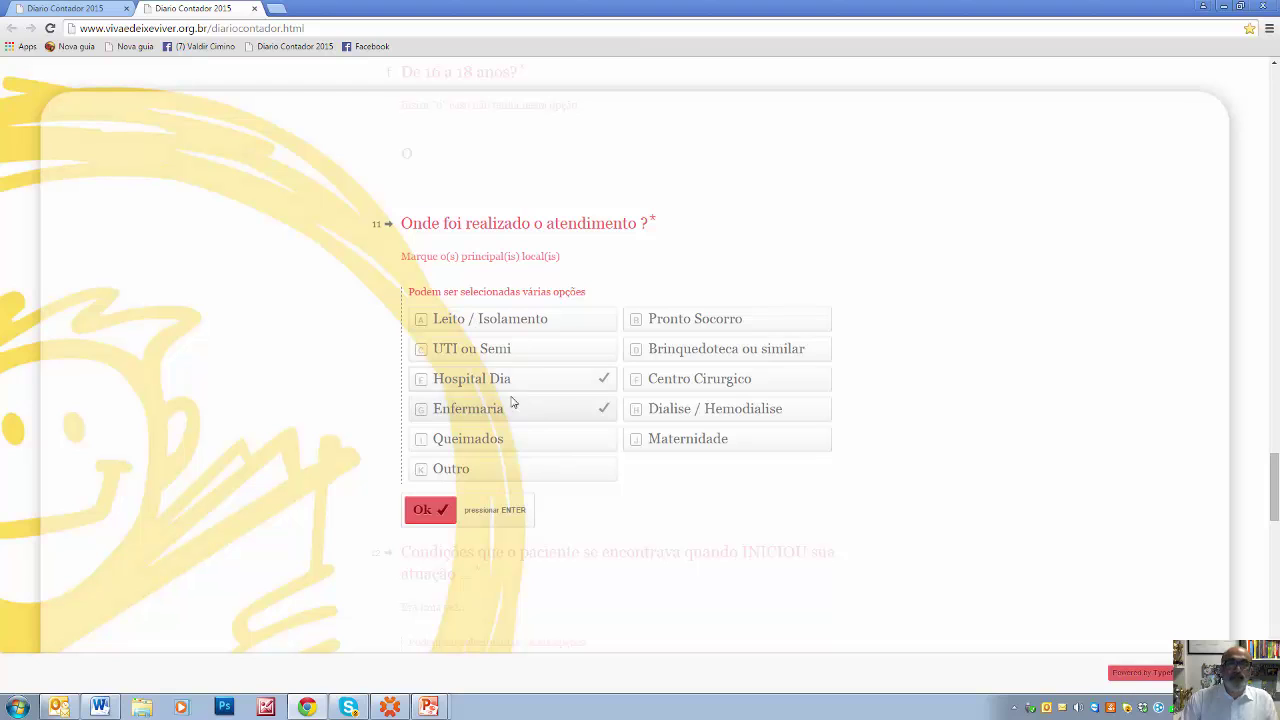
click(428, 512)
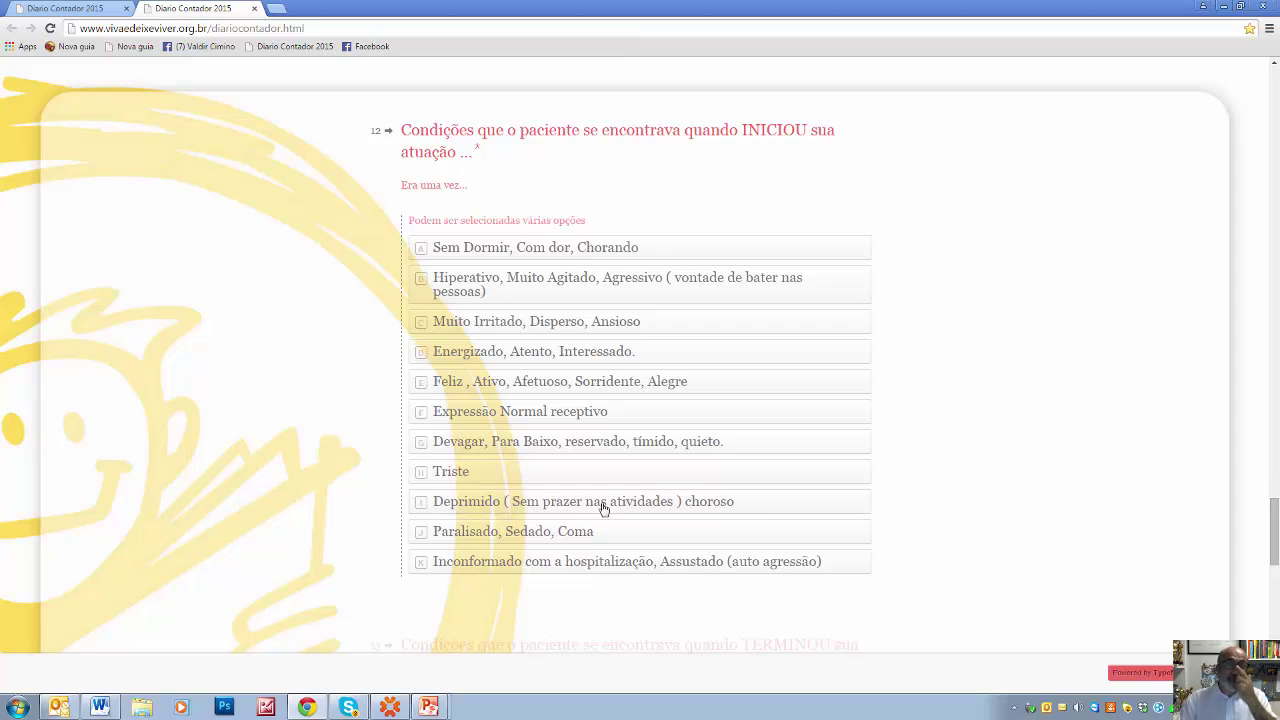
Mark the patient's initial conditions as Expressão Normal receptivo, Muito Irritado, Inconformado com a hospitalização and Sem Dormir, and confirm the answer.
click(525, 418)
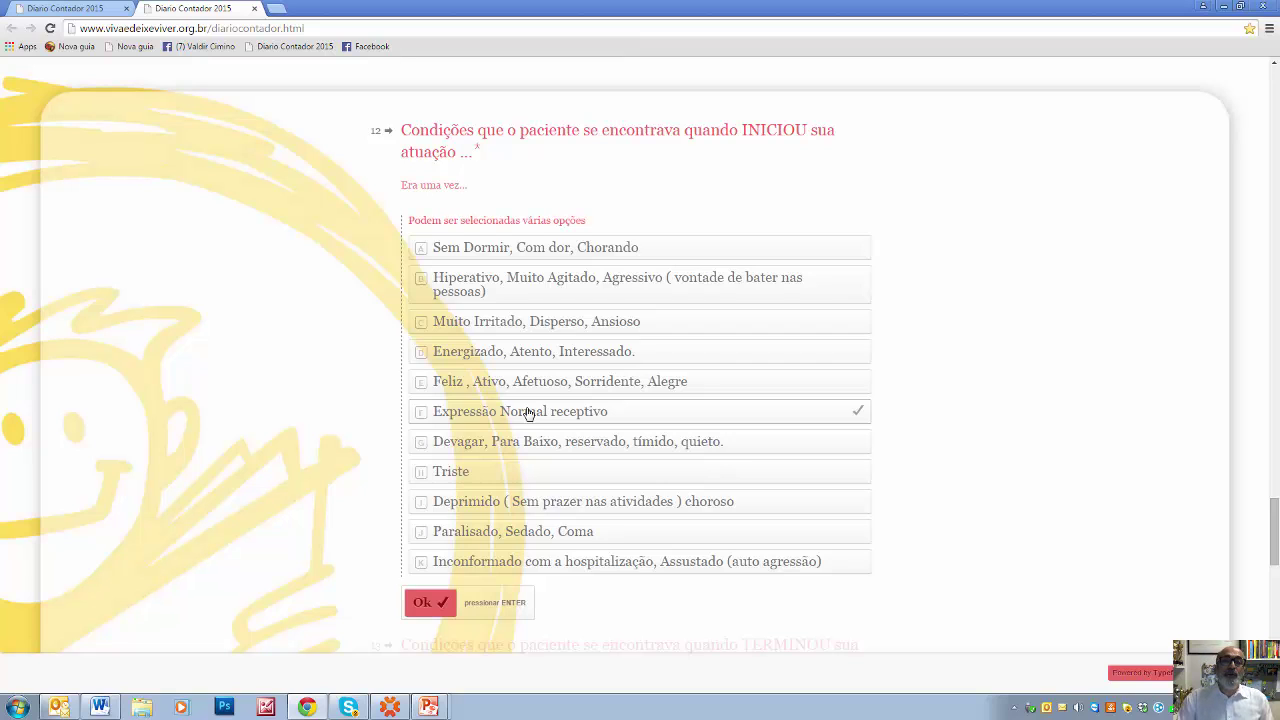
click(545, 330)
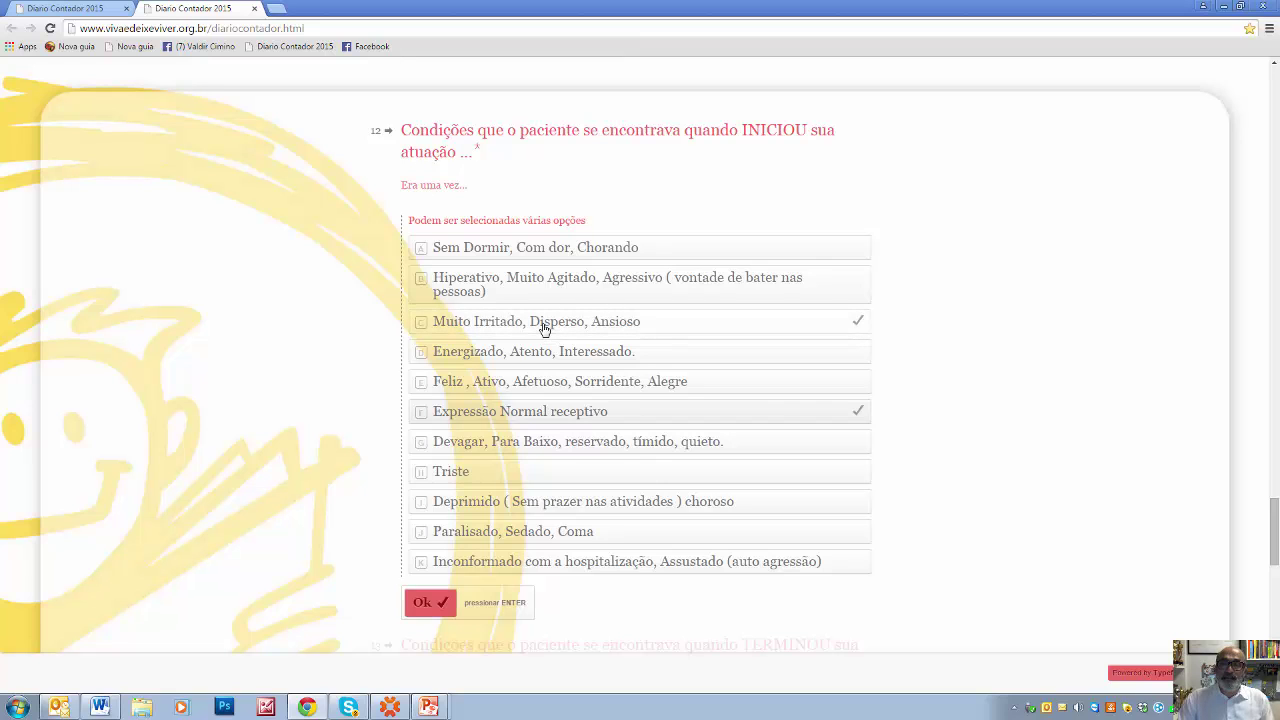
click(585, 567)
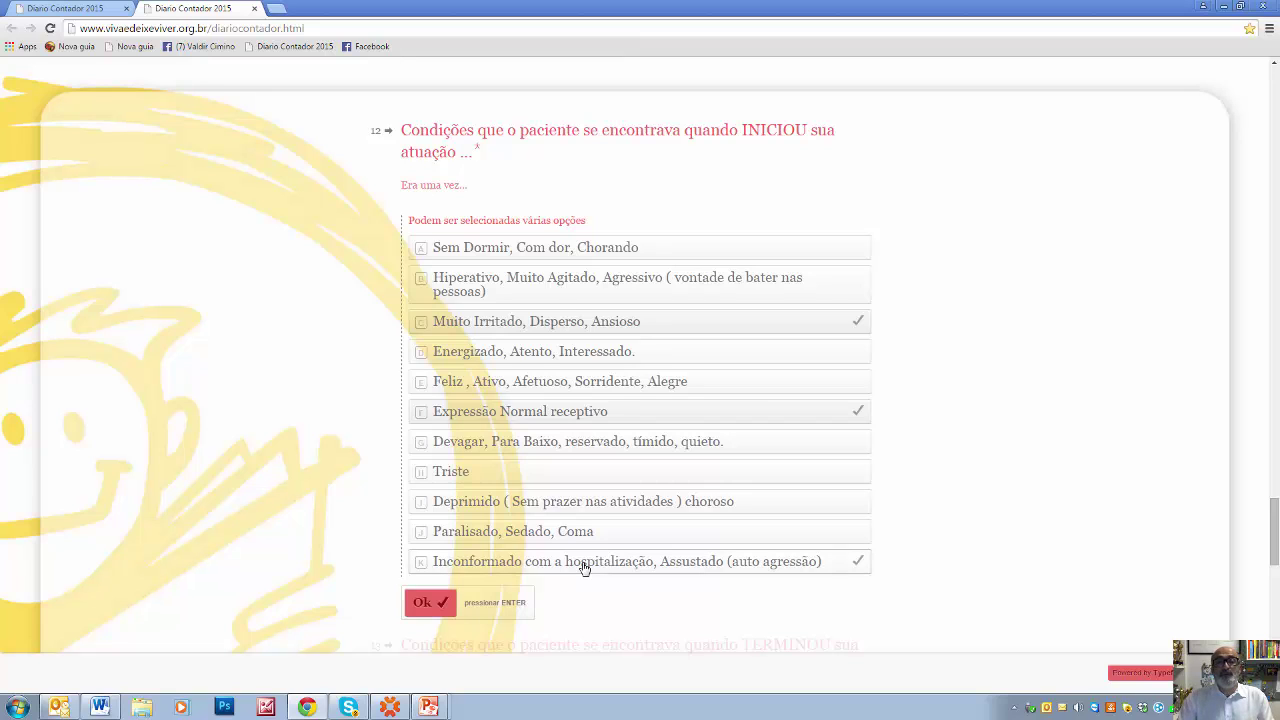
click(568, 254)
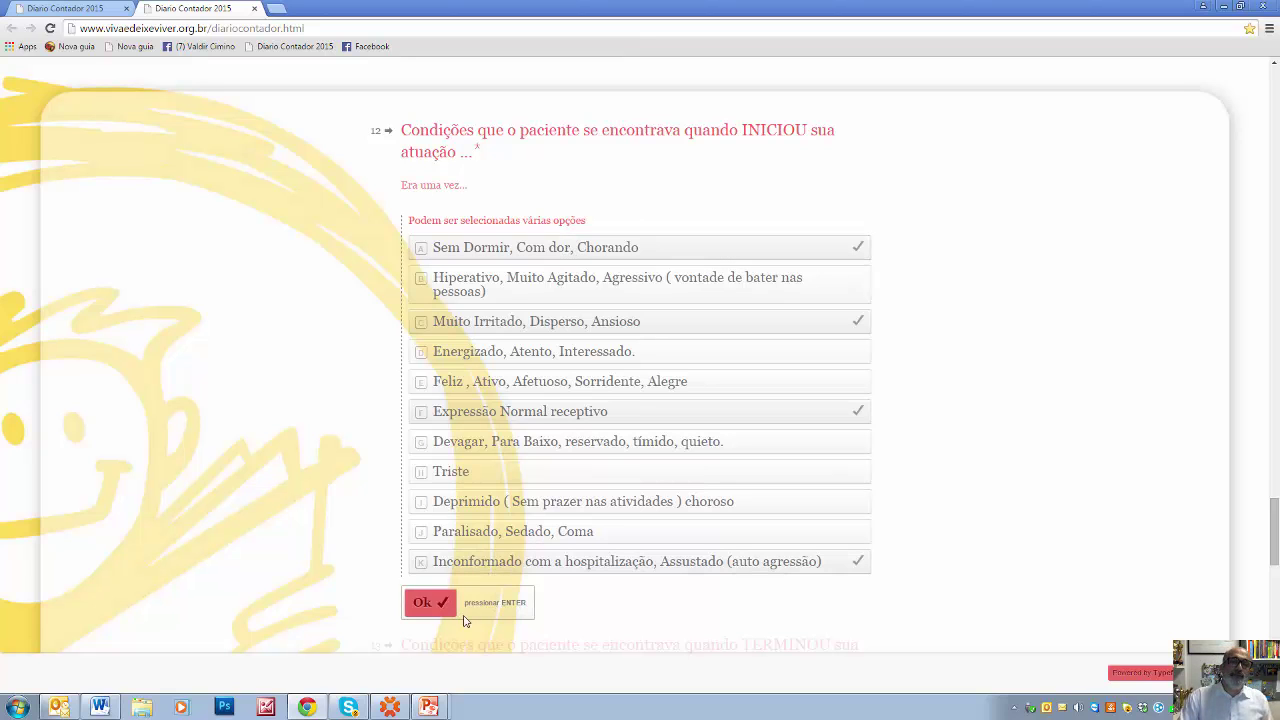
click(422, 607)
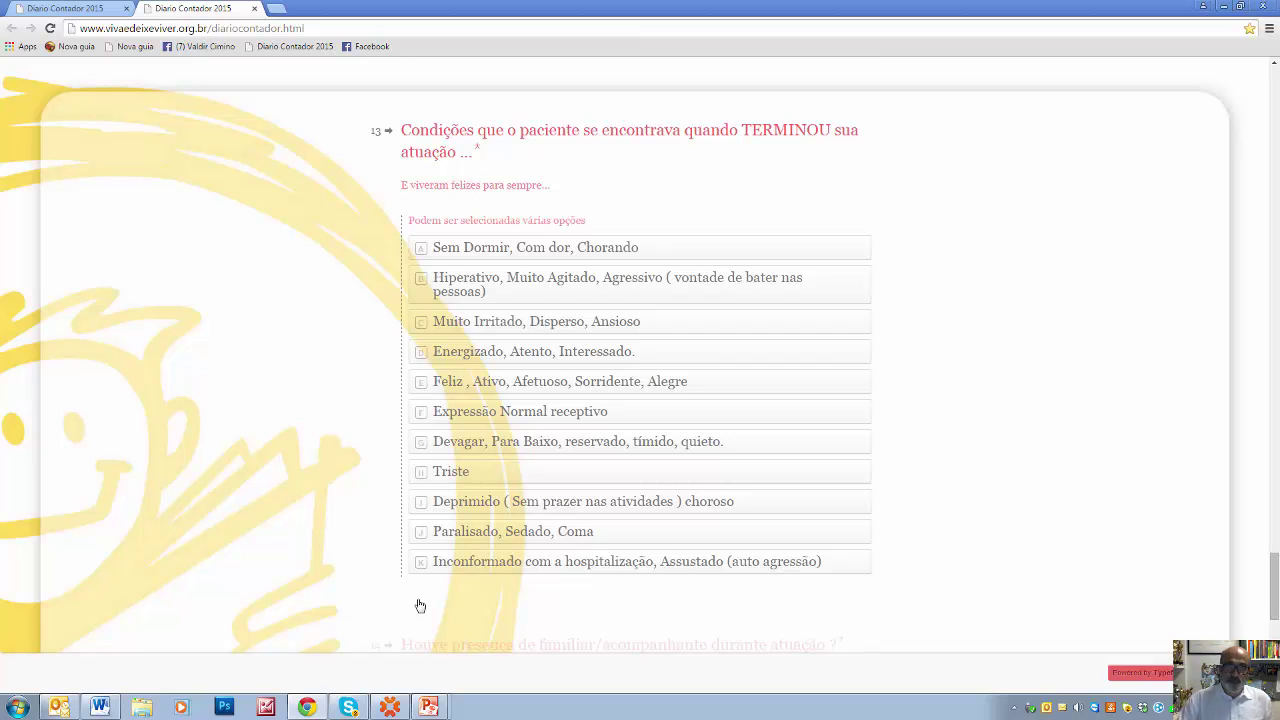
Mark the patient's final conditions as Expressão Normal receptivo, Feliz, Energizado and Inconformado com a hospitalização, and confirm the answer.
click(503, 416)
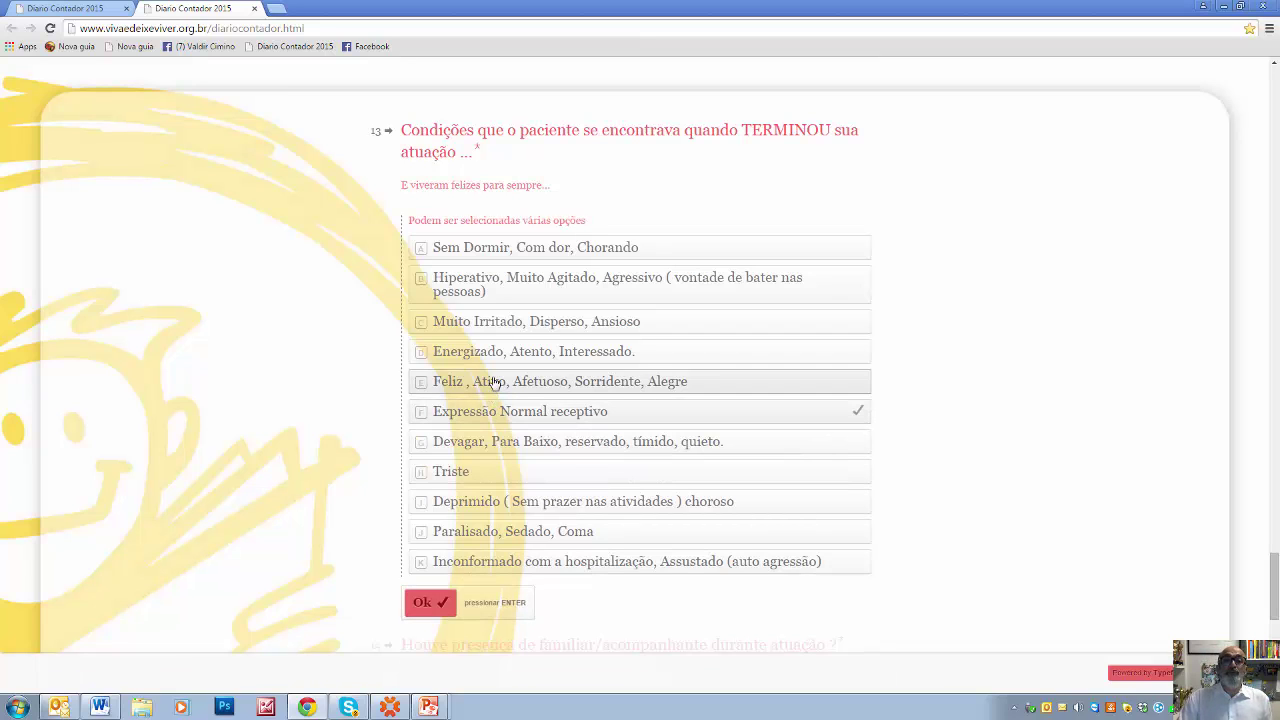
click(494, 383)
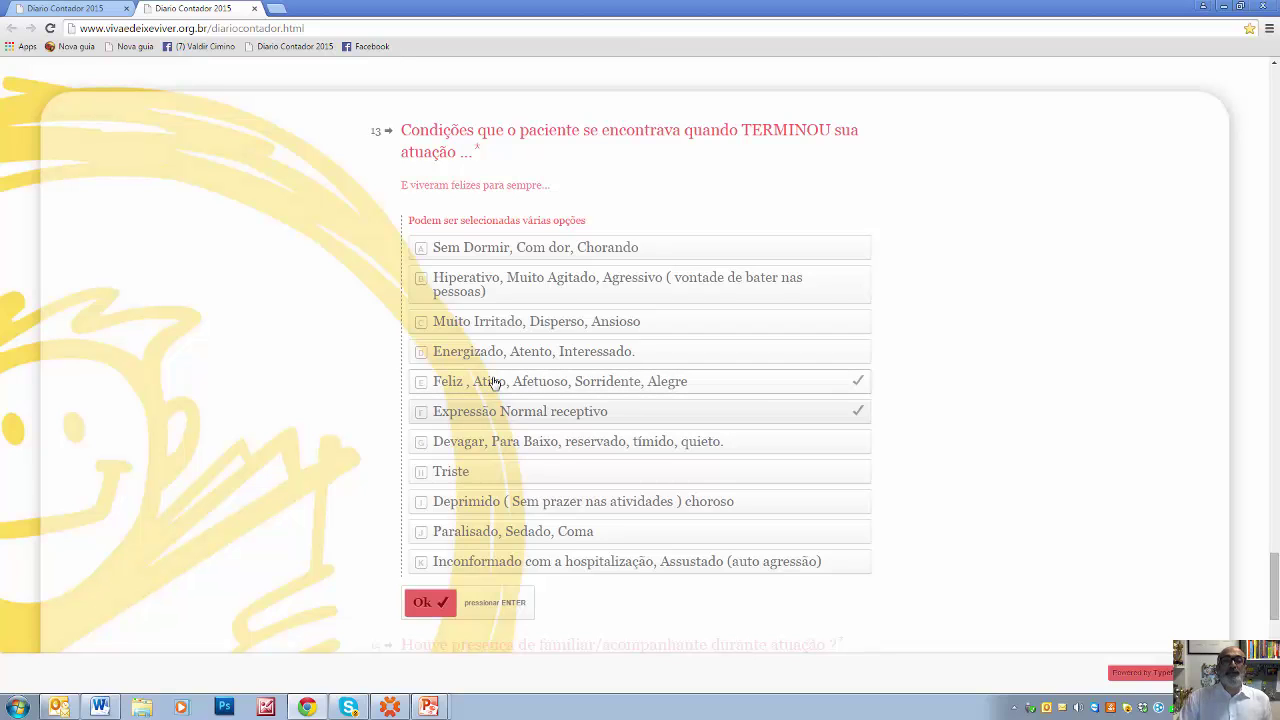
click(516, 357)
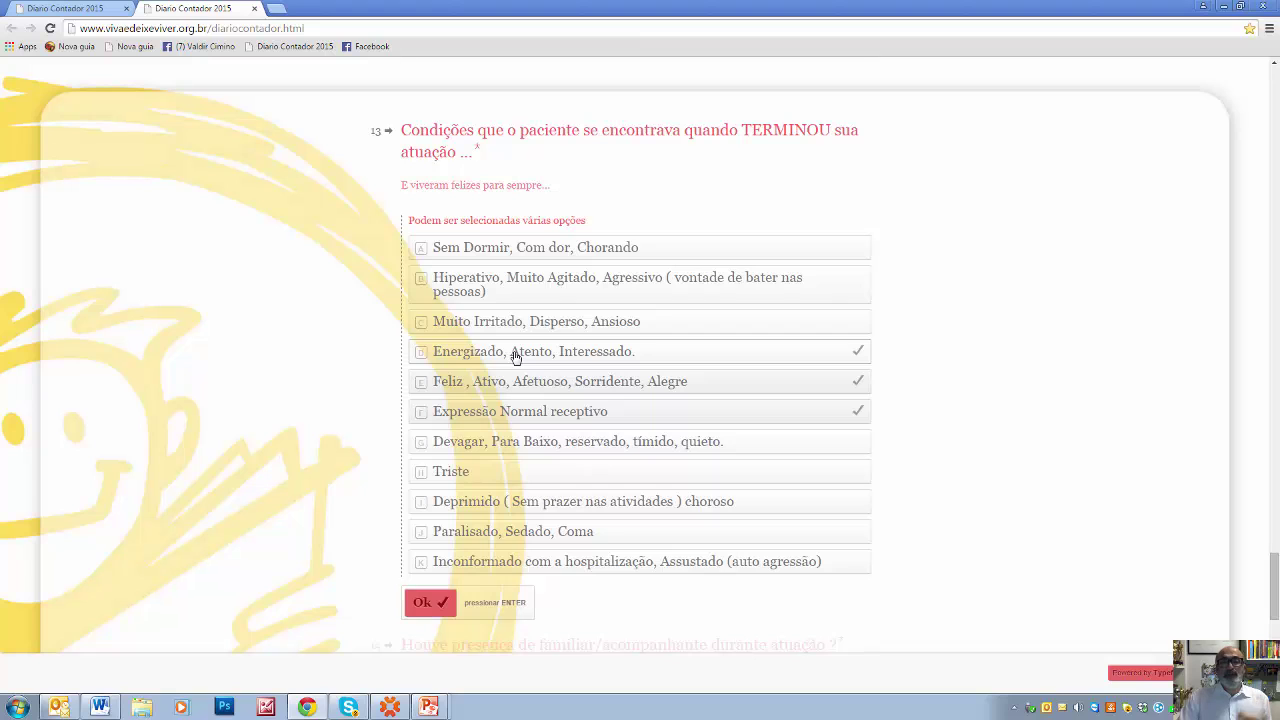
click(543, 567)
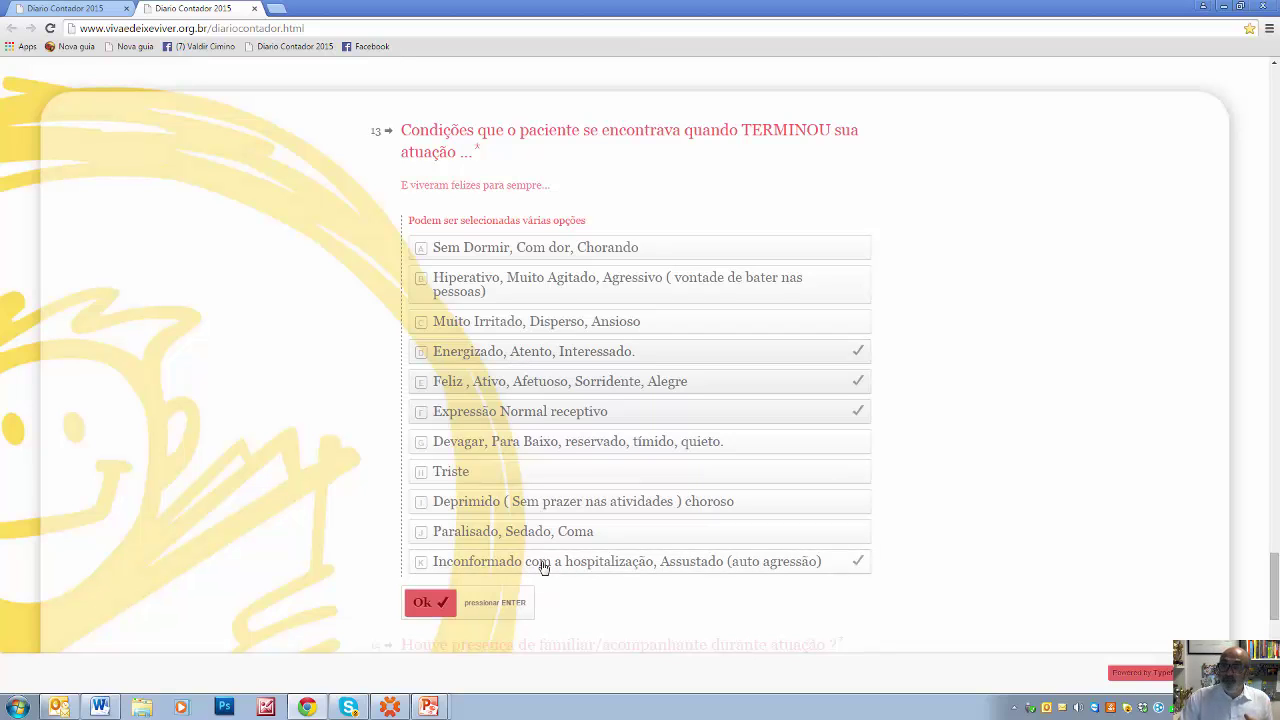
click(418, 603)
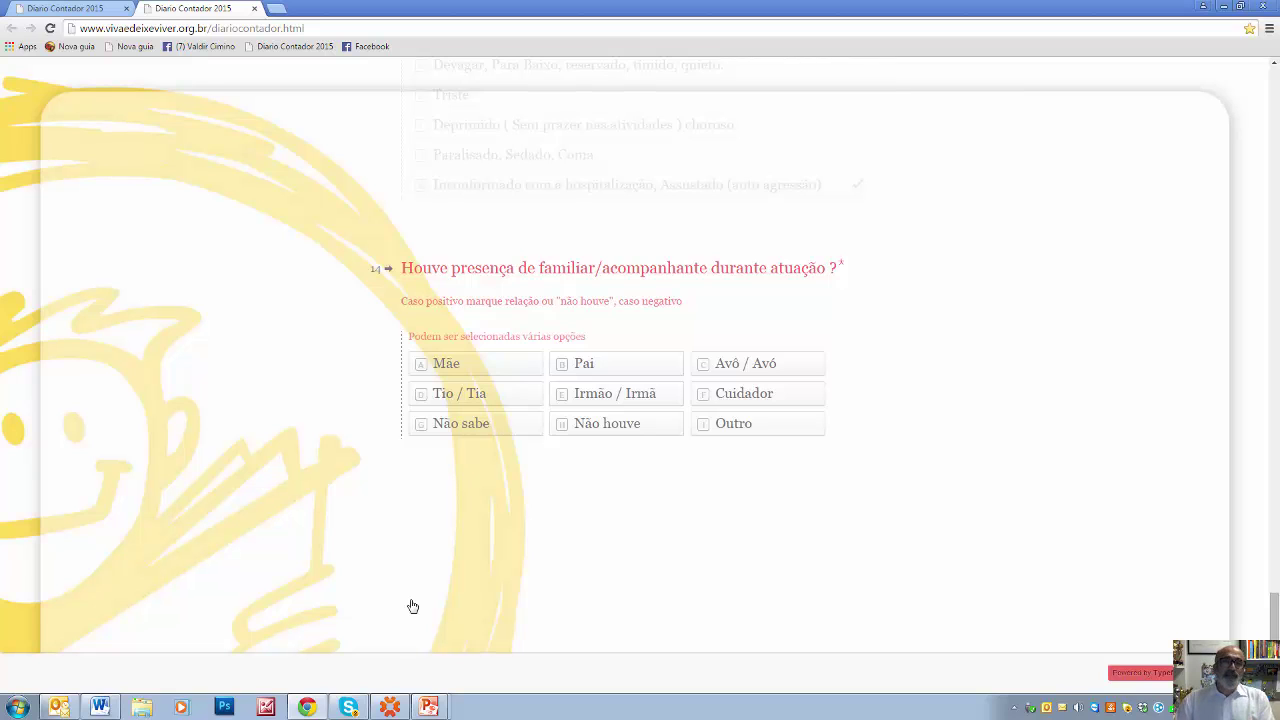
Mark Mãe, Pai, Irmão / Irmã and Cuidador as the companions present during the session and confirm the answer.
click(500, 370)
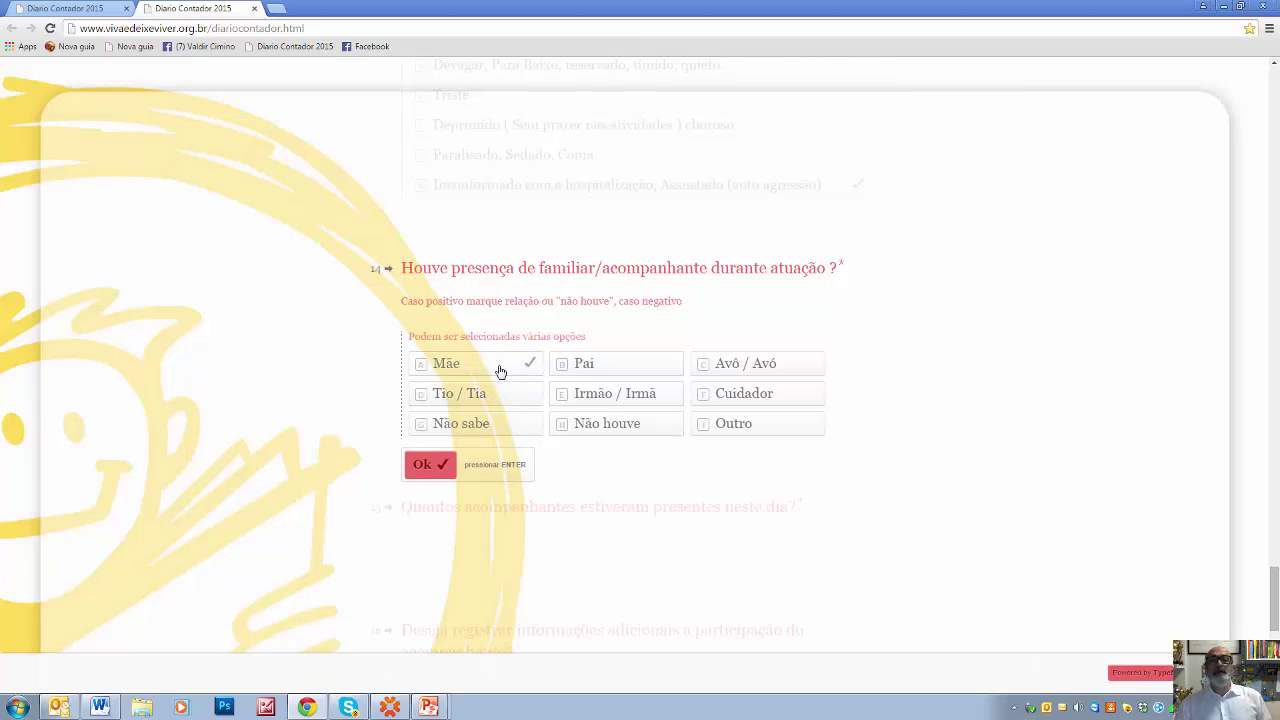
click(608, 368)
click(617, 395)
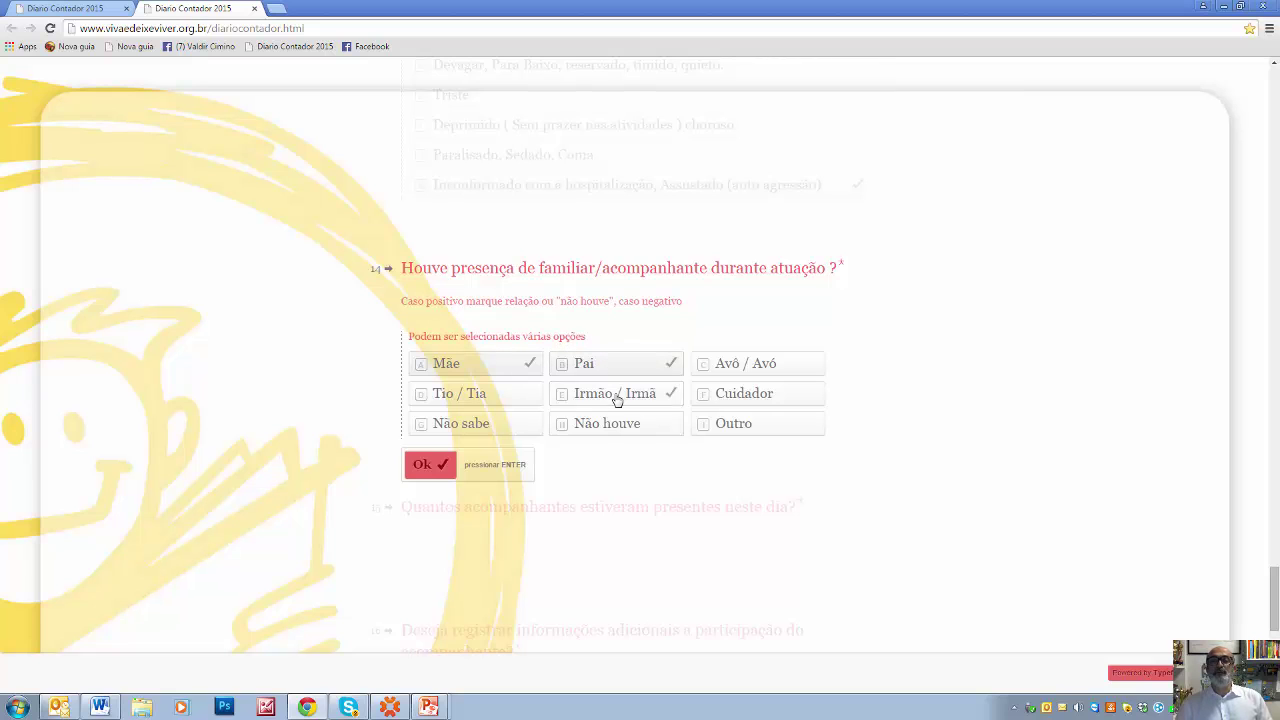
click(757, 394)
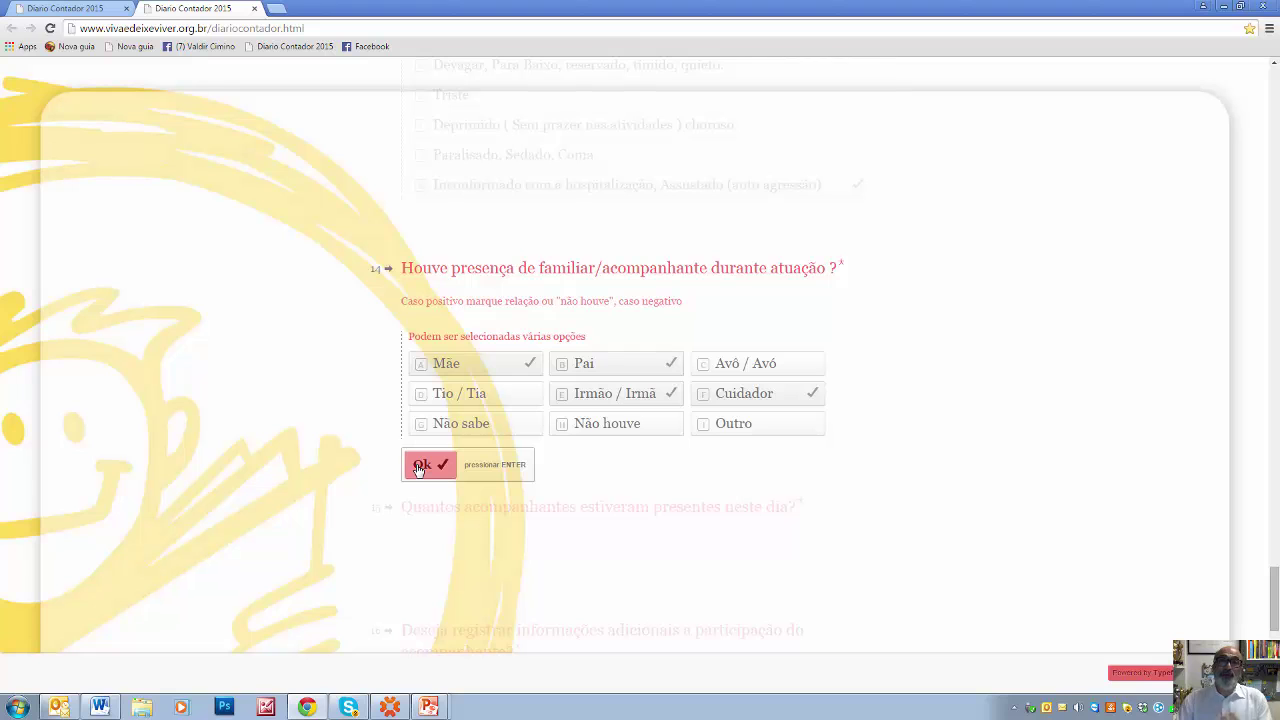
click(421, 468)
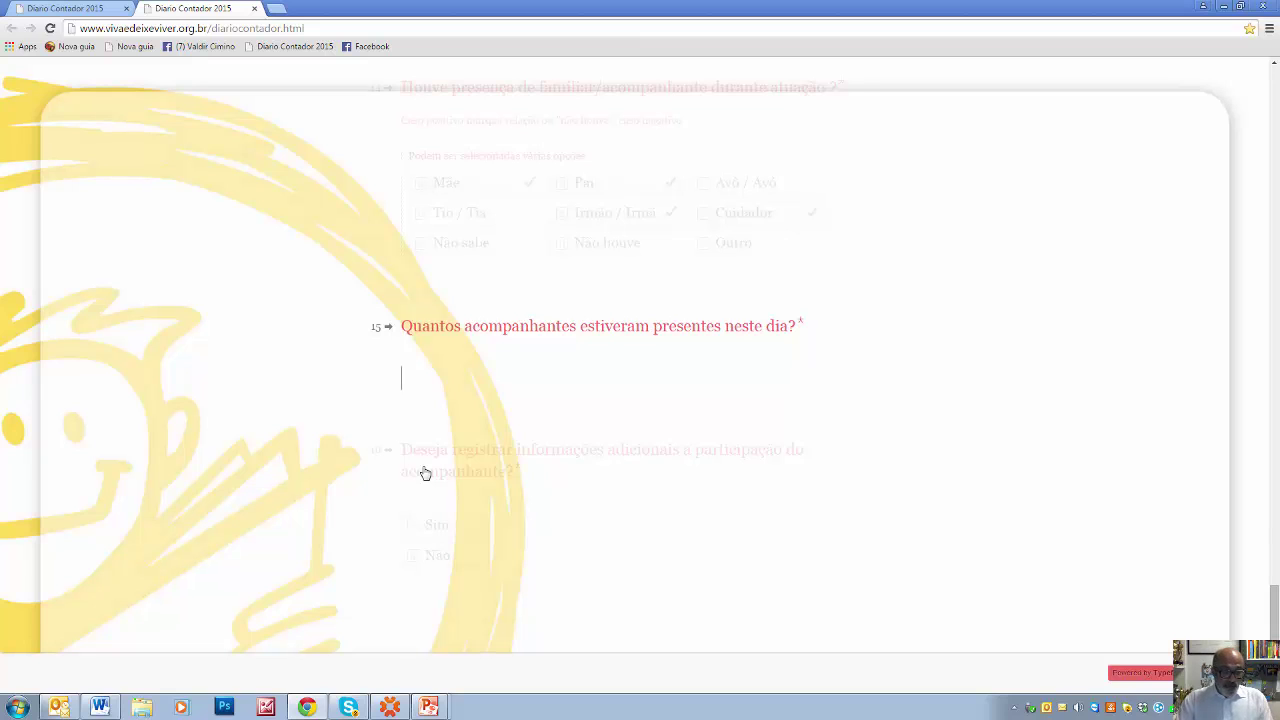
Enter 5 companions present that day and answer Sim to recording additional information about their participation.
text(5)
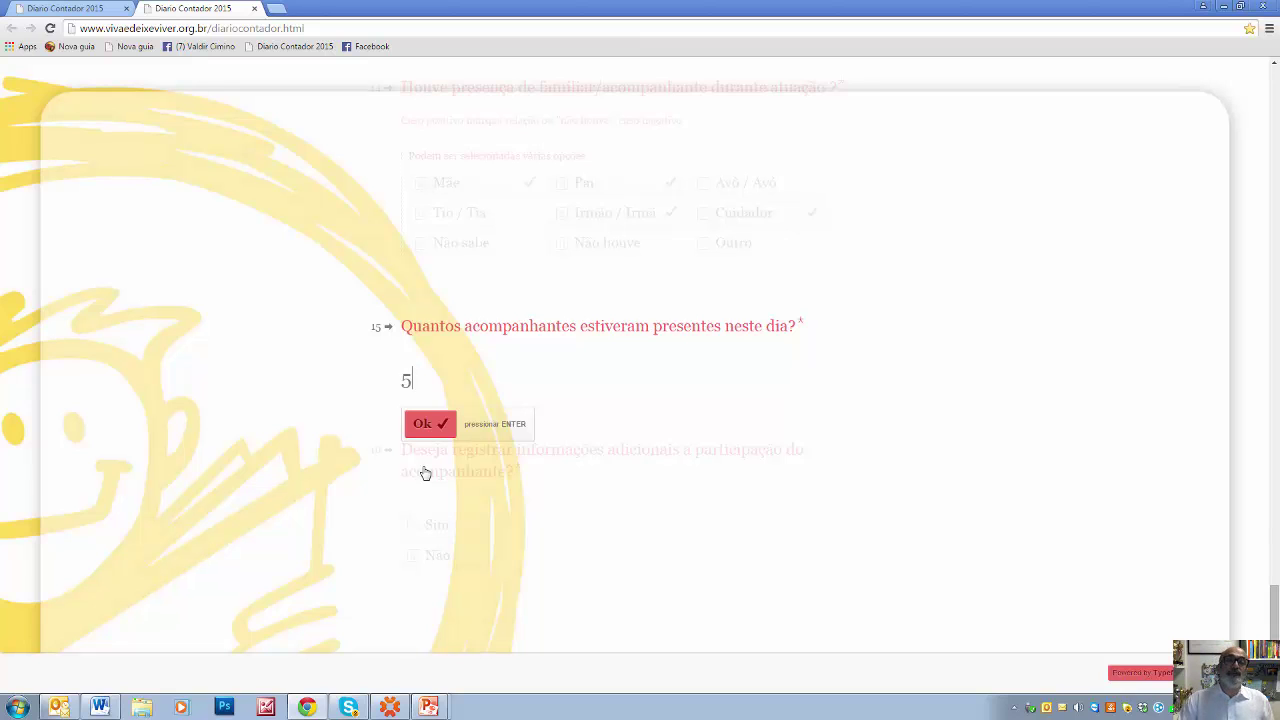
click(429, 436)
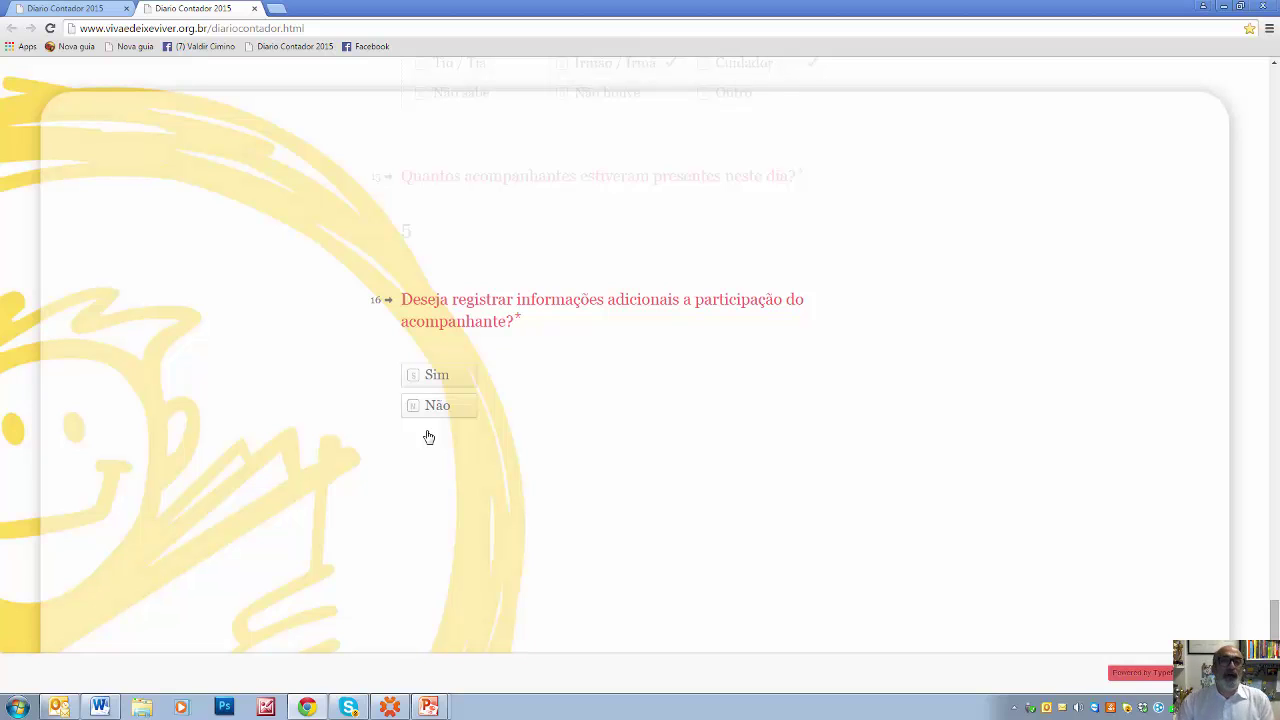
click(438, 388)
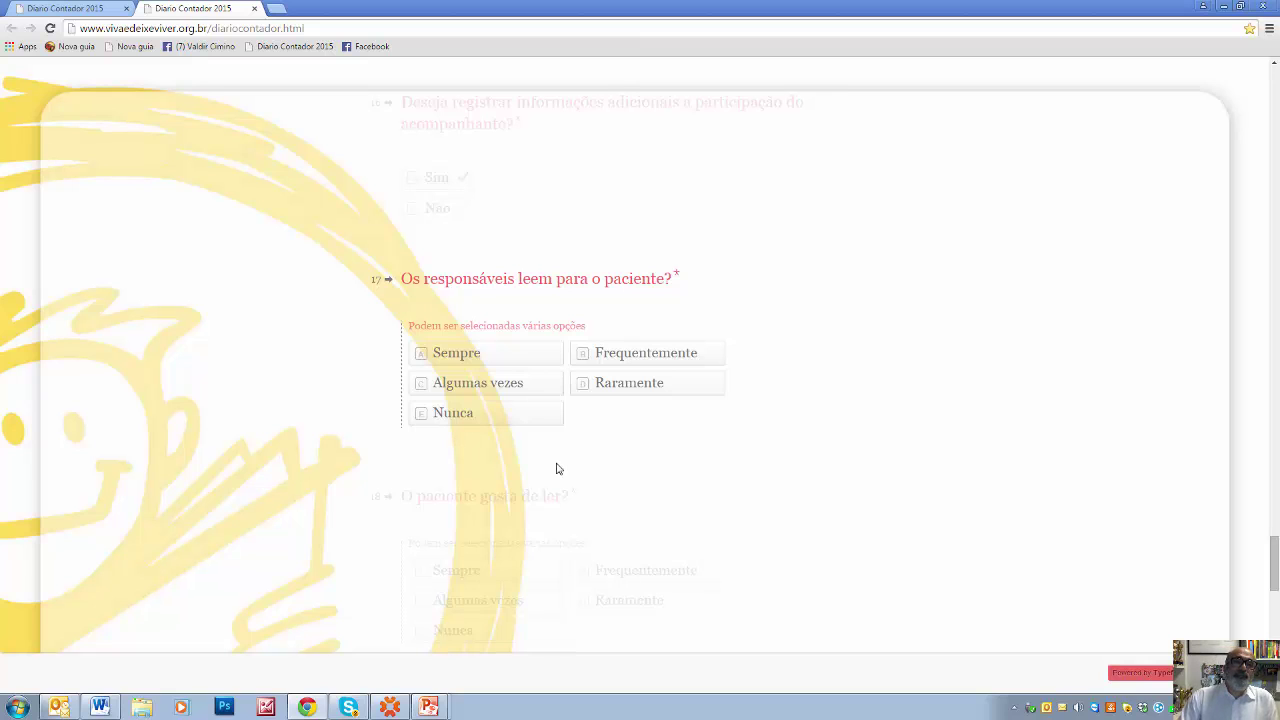
Mark Nunca, Raramente and Algumas vezes for whether the guardians read to the patient, and confirm the answer.
click(528, 420)
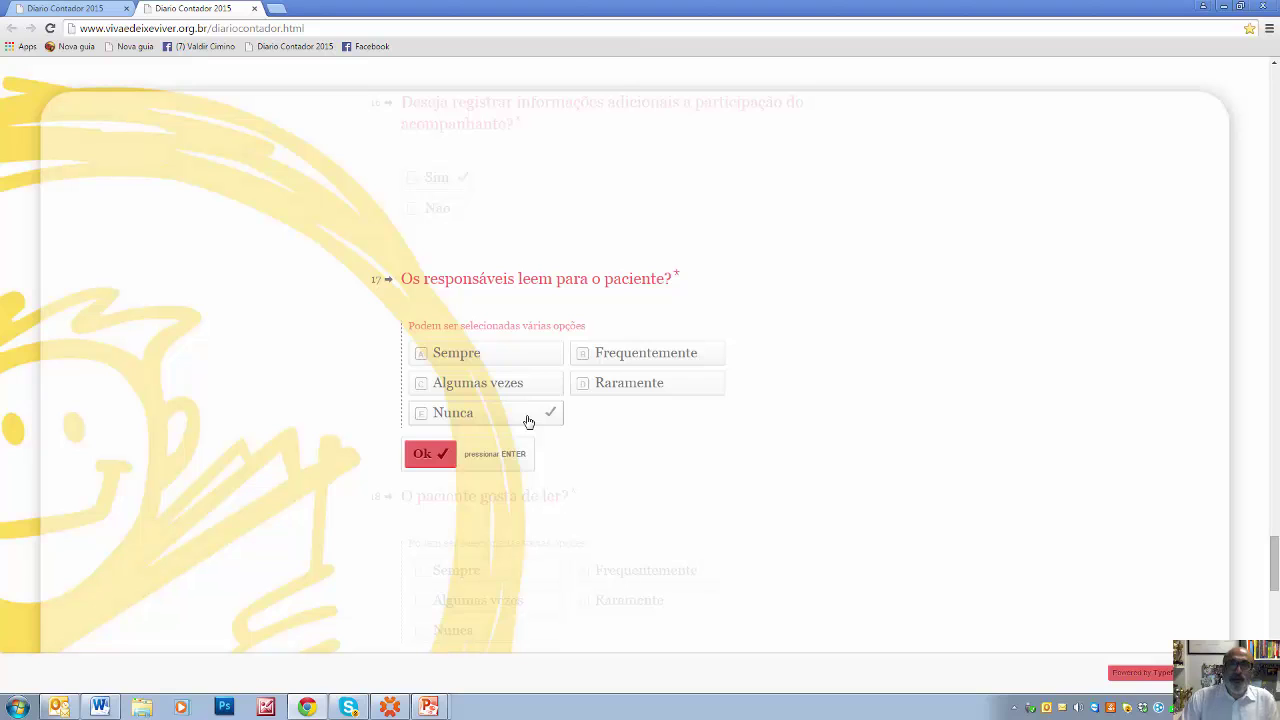
click(629, 390)
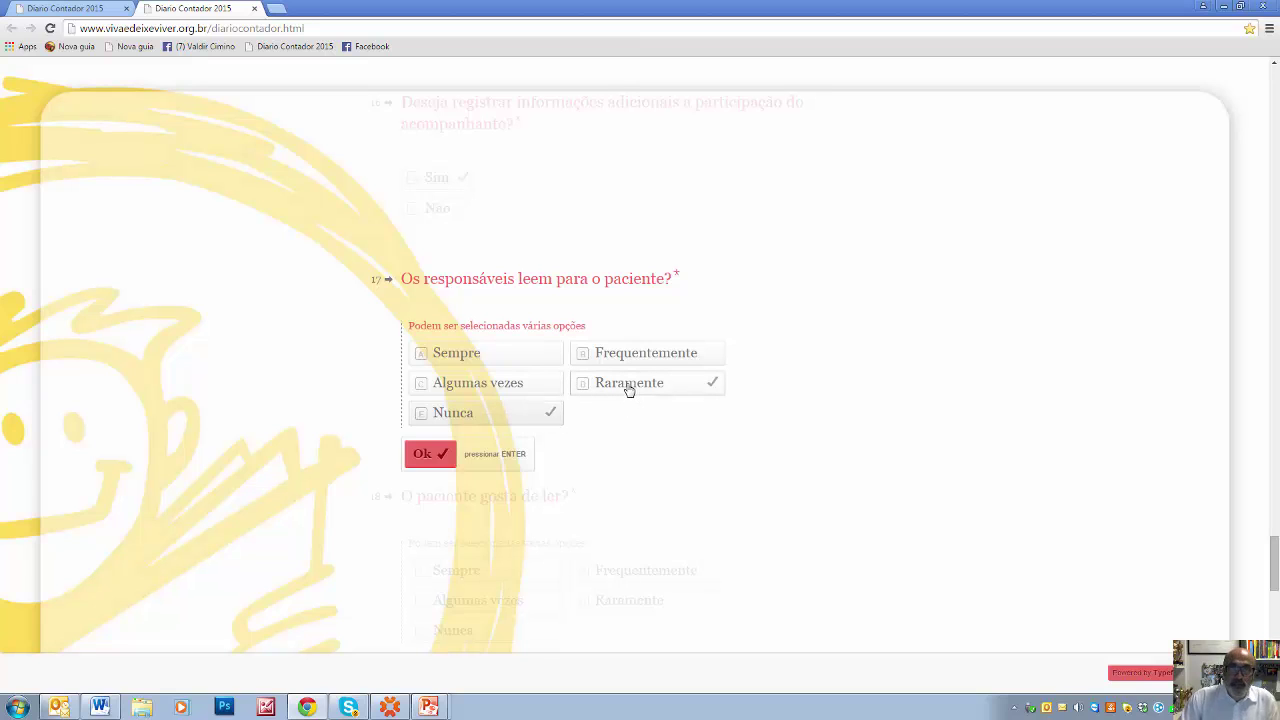
click(530, 388)
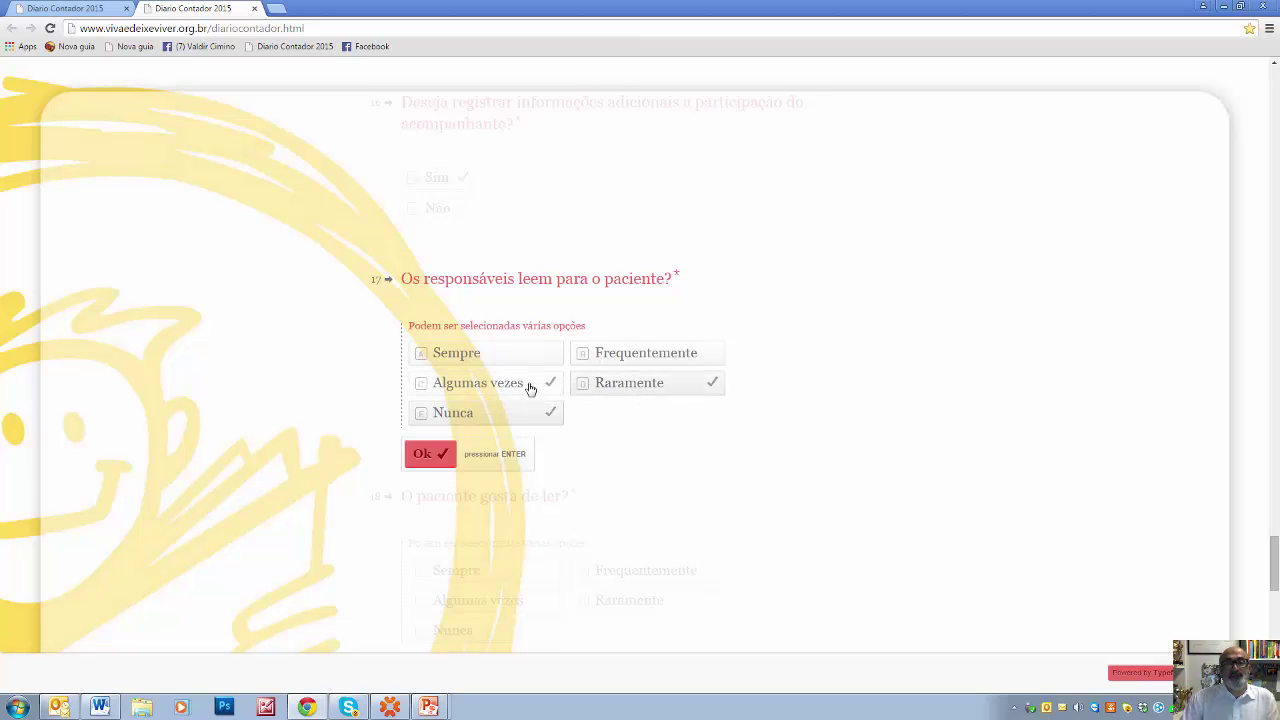
click(426, 454)
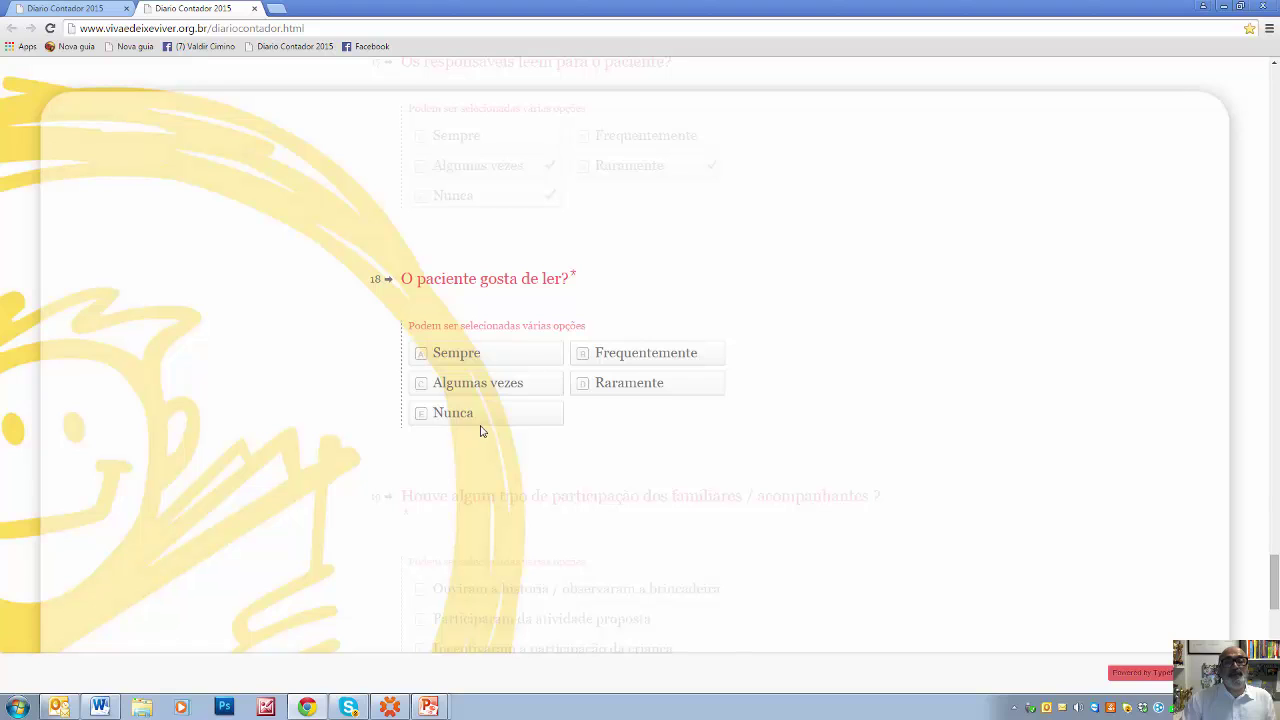
Mark Raramente, Nunca and Sempre for whether the patient likes to read, and confirm the answer.
click(596, 386)
click(511, 412)
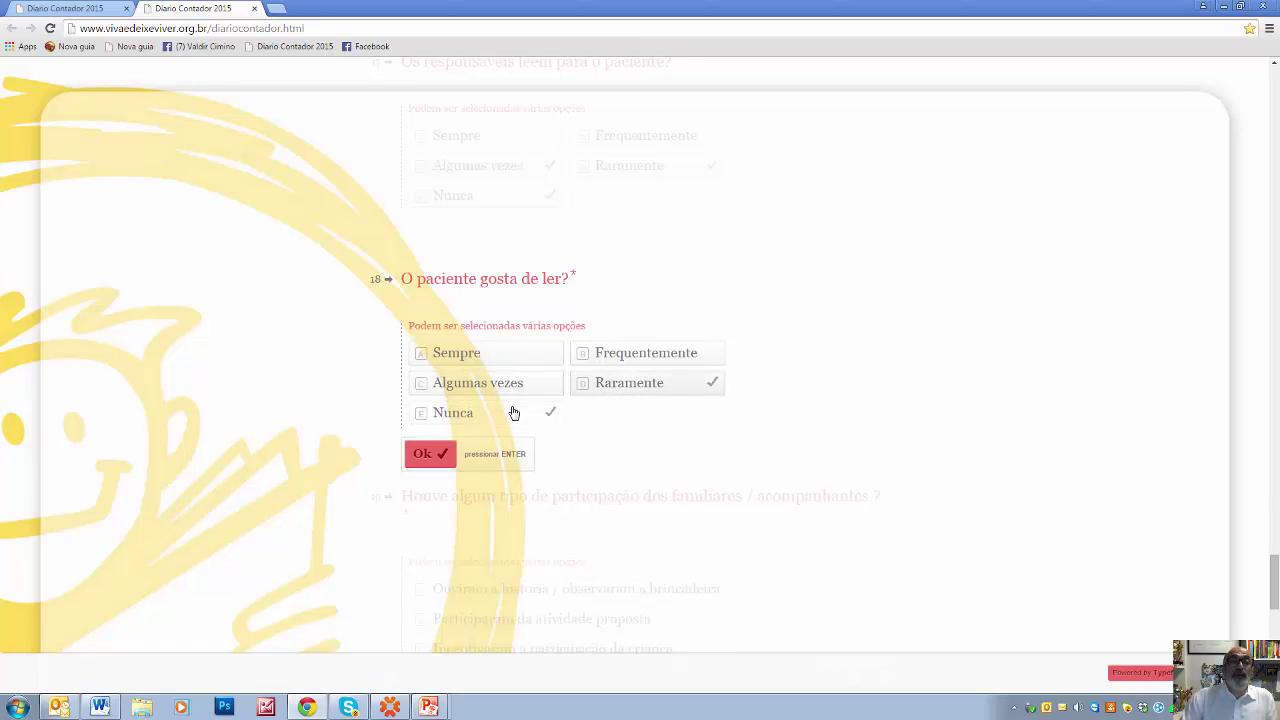
click(537, 362)
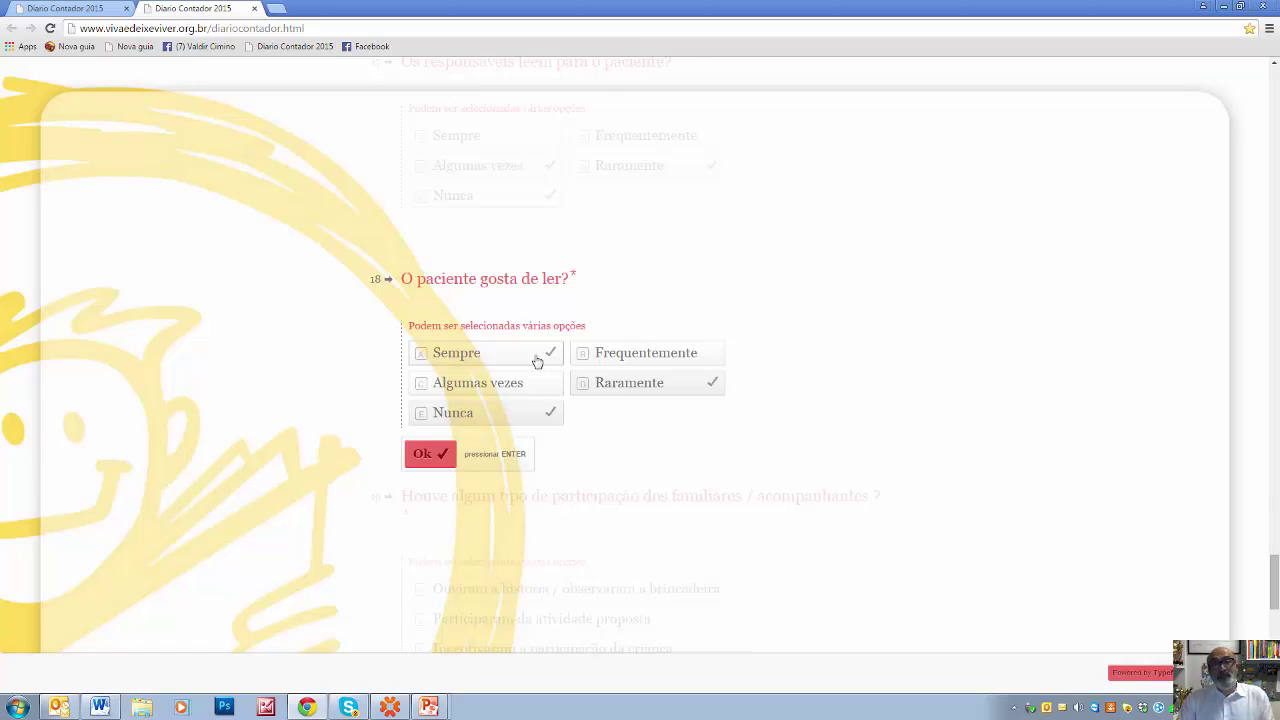
click(424, 453)
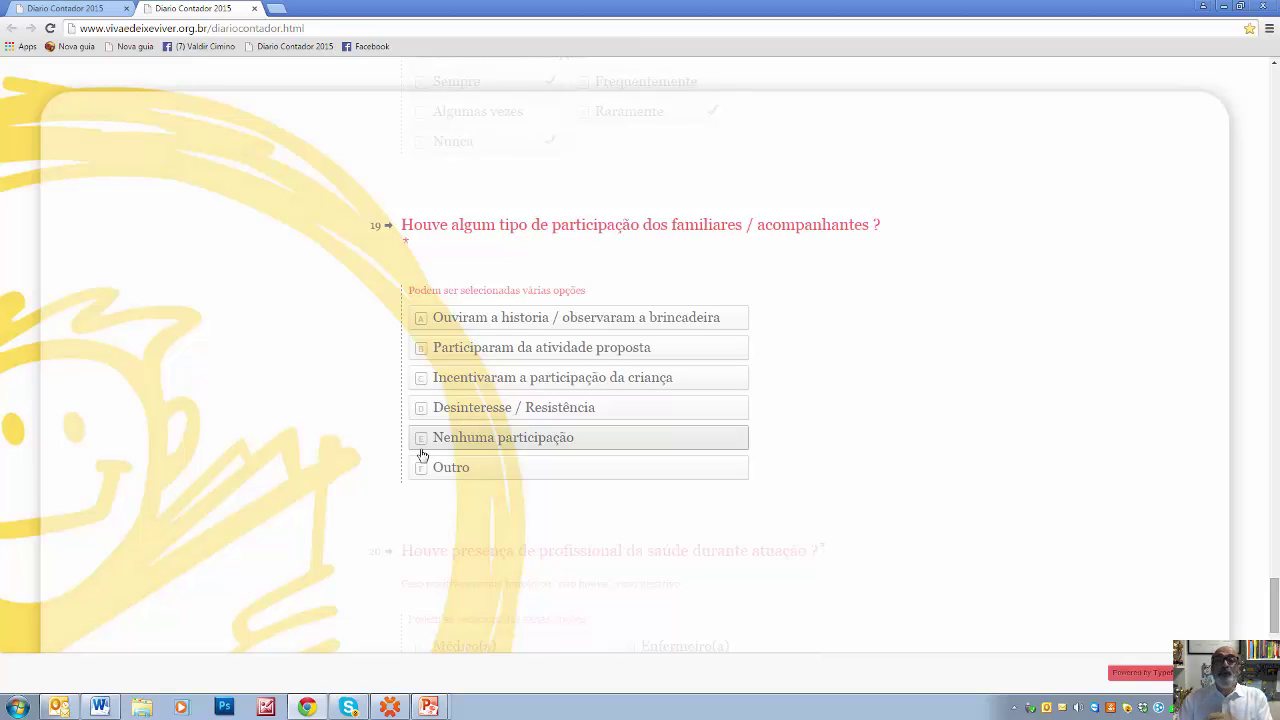
Mark the companions' participation as Nenhuma participação, Incentivaram a participação da criança and Participaram da atividade proposta, and confirm the answer.
click(522, 440)
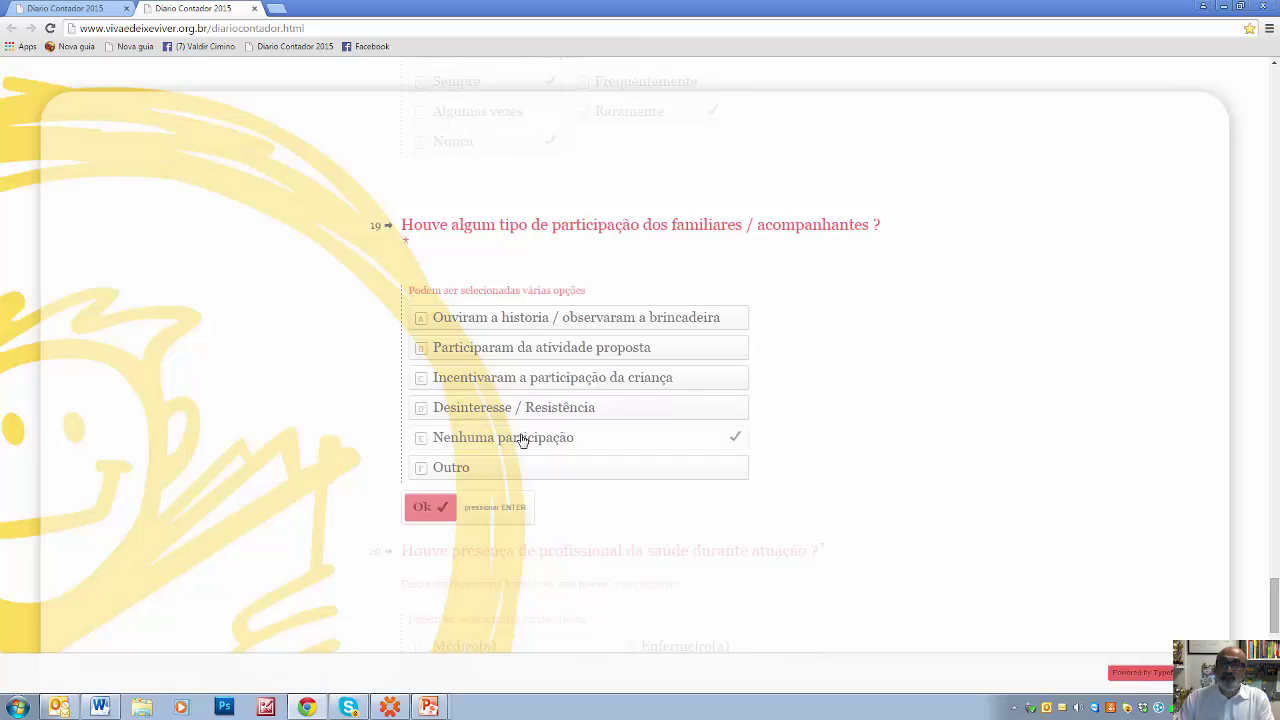
click(537, 381)
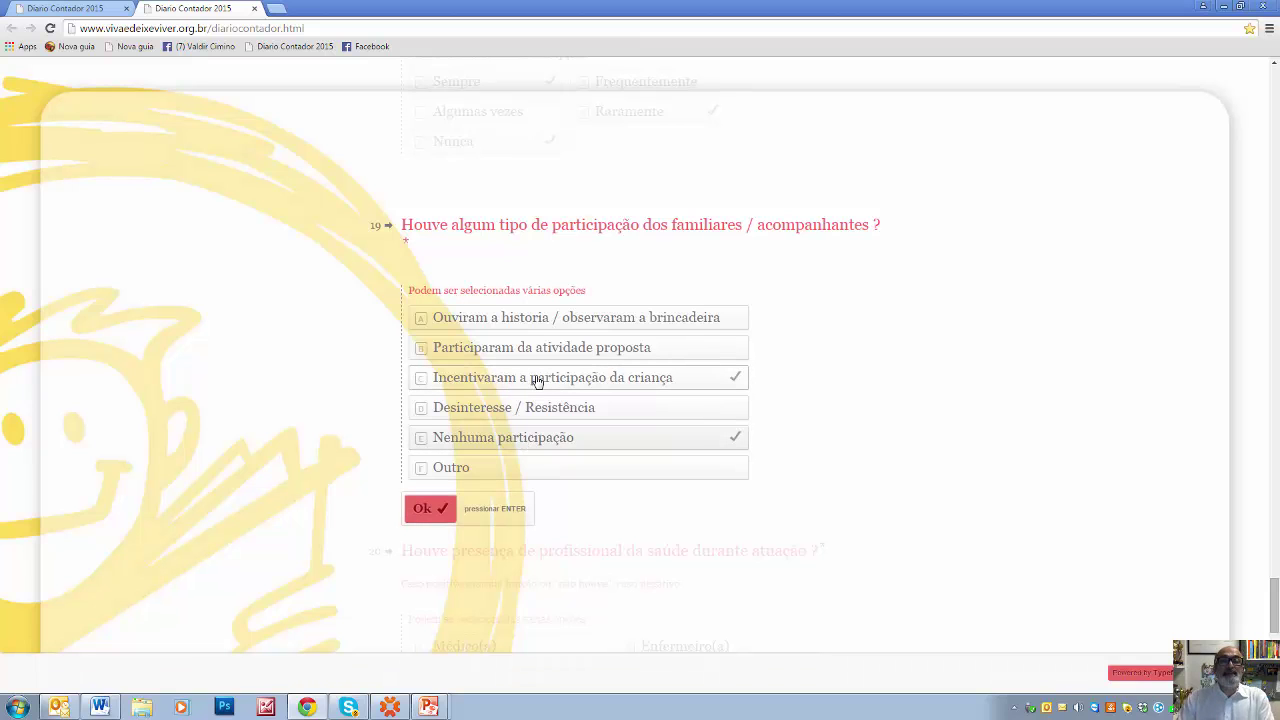
click(537, 351)
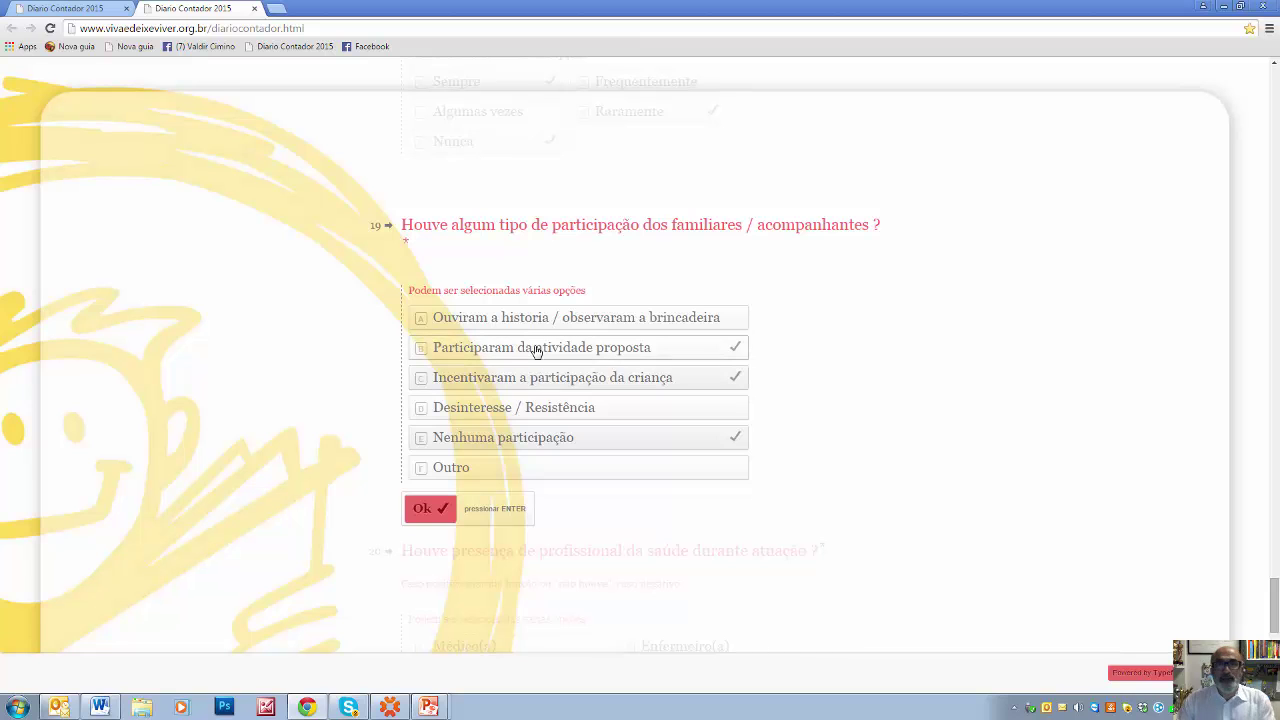
click(425, 508)
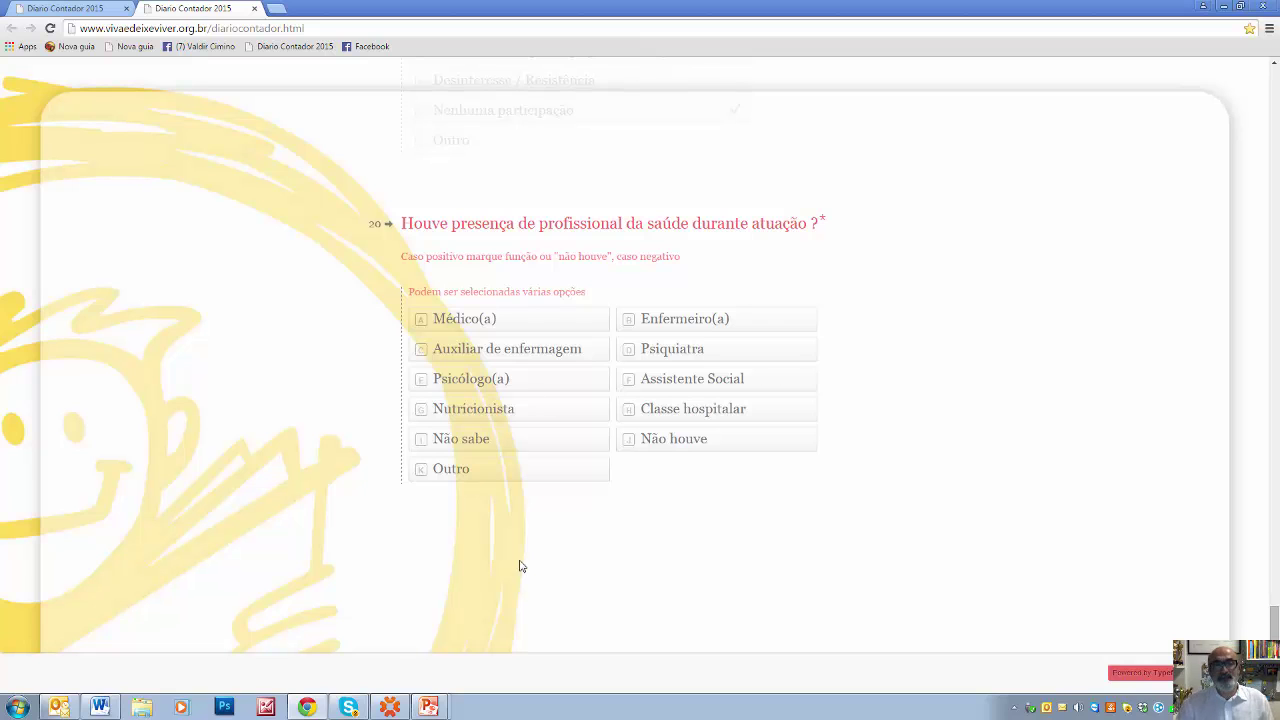
Mark Psiquiatra, Classe hospitalar and Psicólogo(a) as the health professionals present during the session and confirm the answer.
click(697, 350)
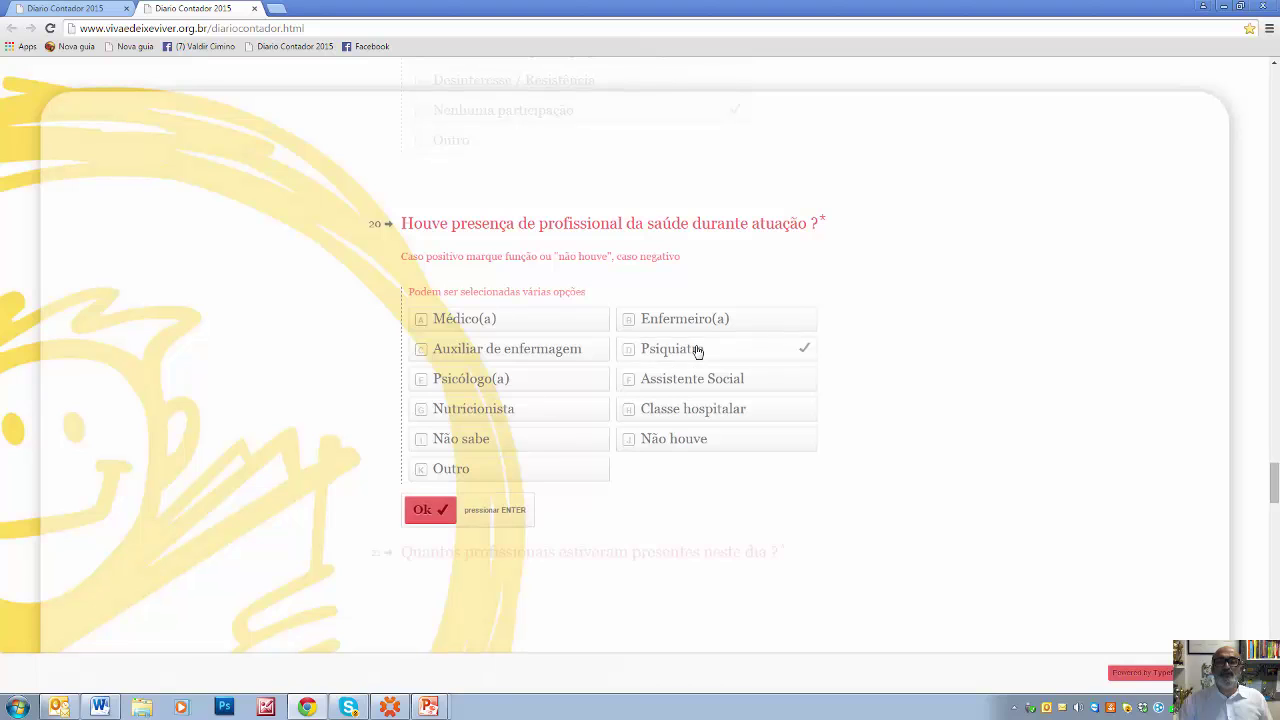
click(692, 413)
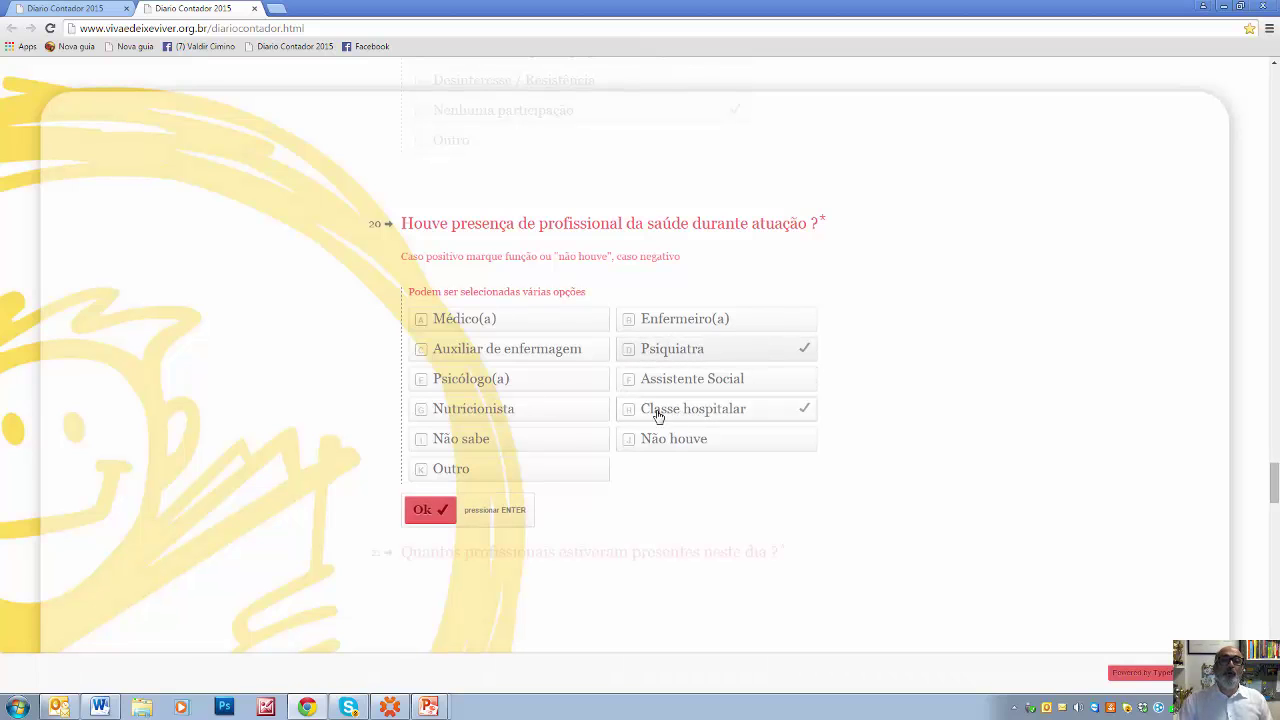
click(495, 380)
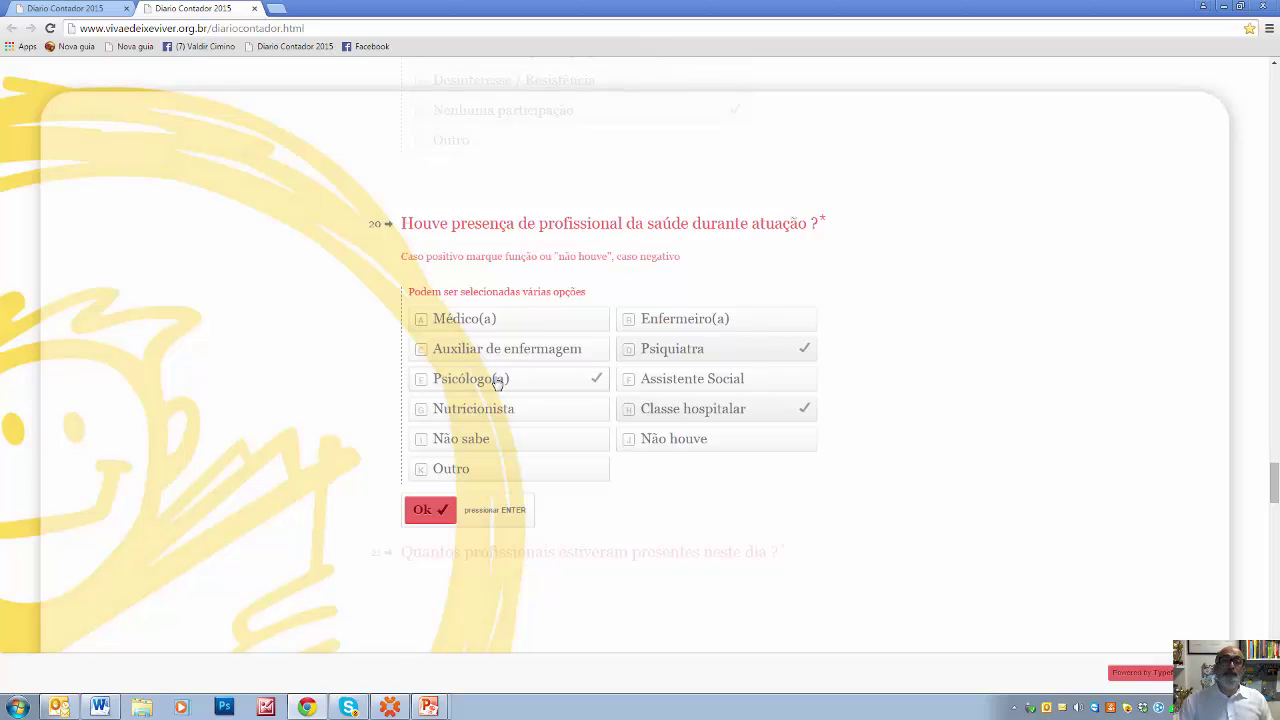
click(430, 510)
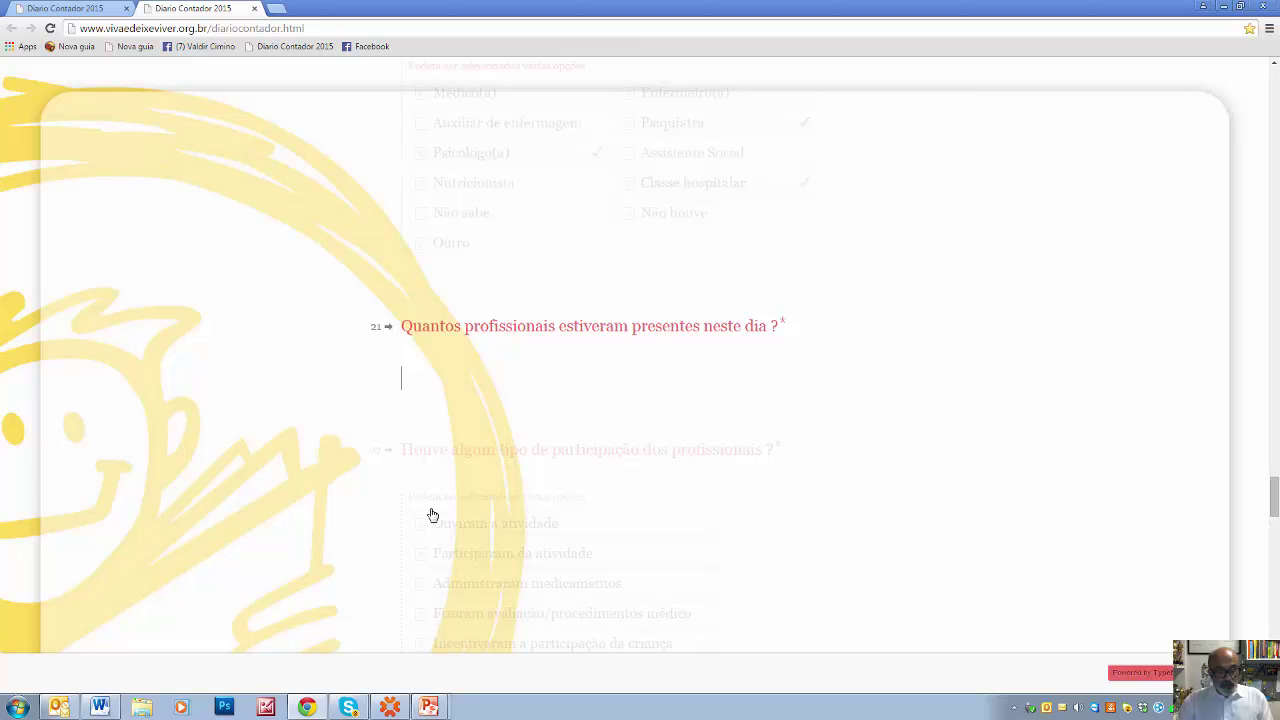
Enter 3 professionals present and mark their participation as Ouviram a atividade and Fizeram avaliação/procedimentos médico, confirming both answers.
text(3)
click(435, 430)
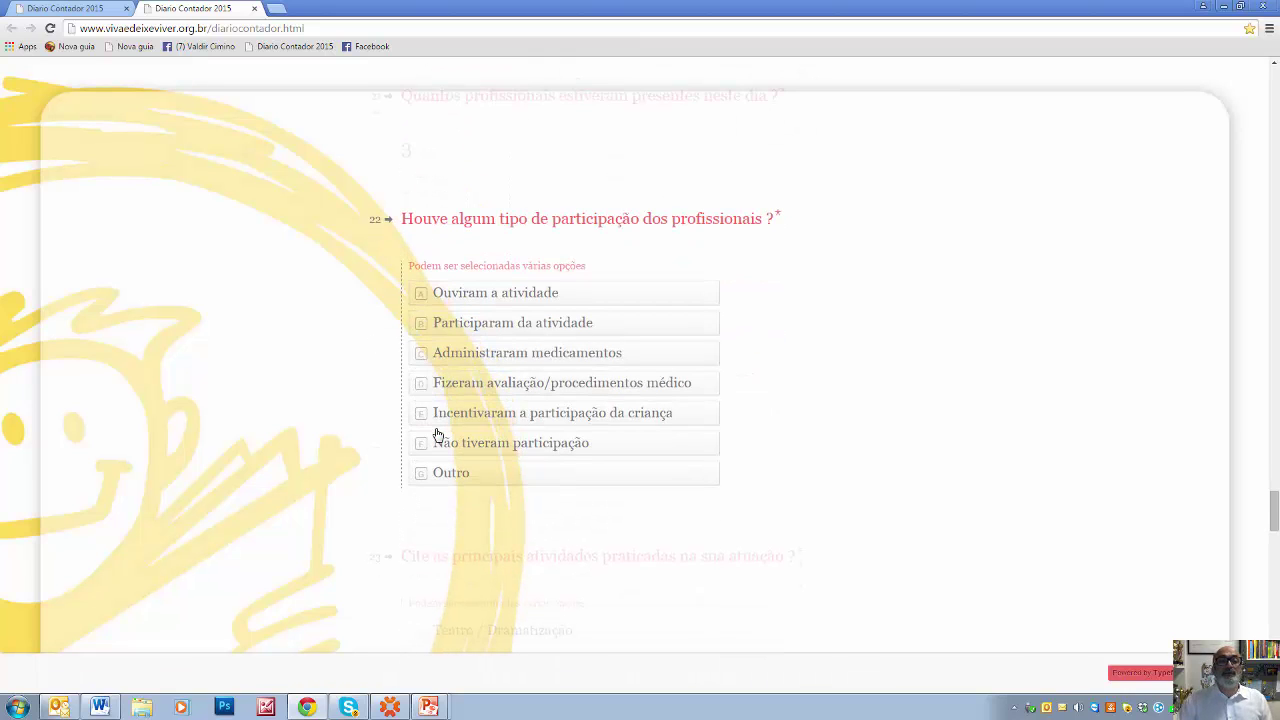
click(525, 303)
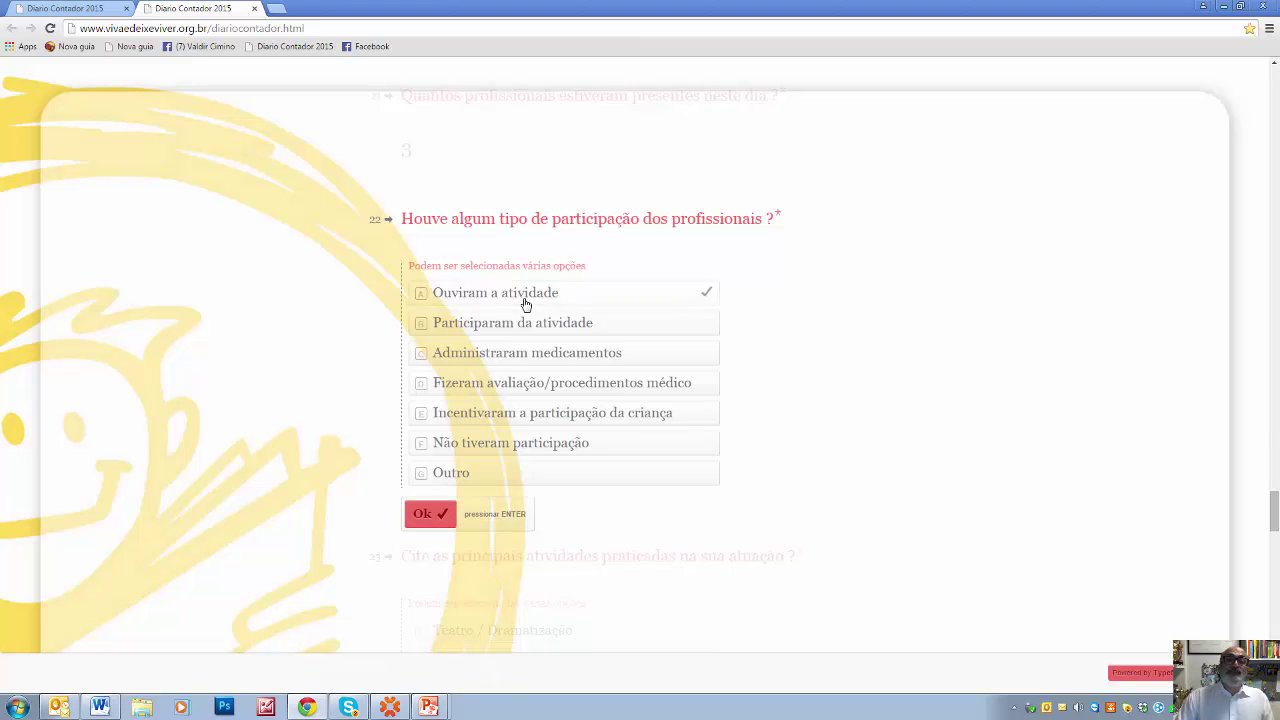
click(509, 392)
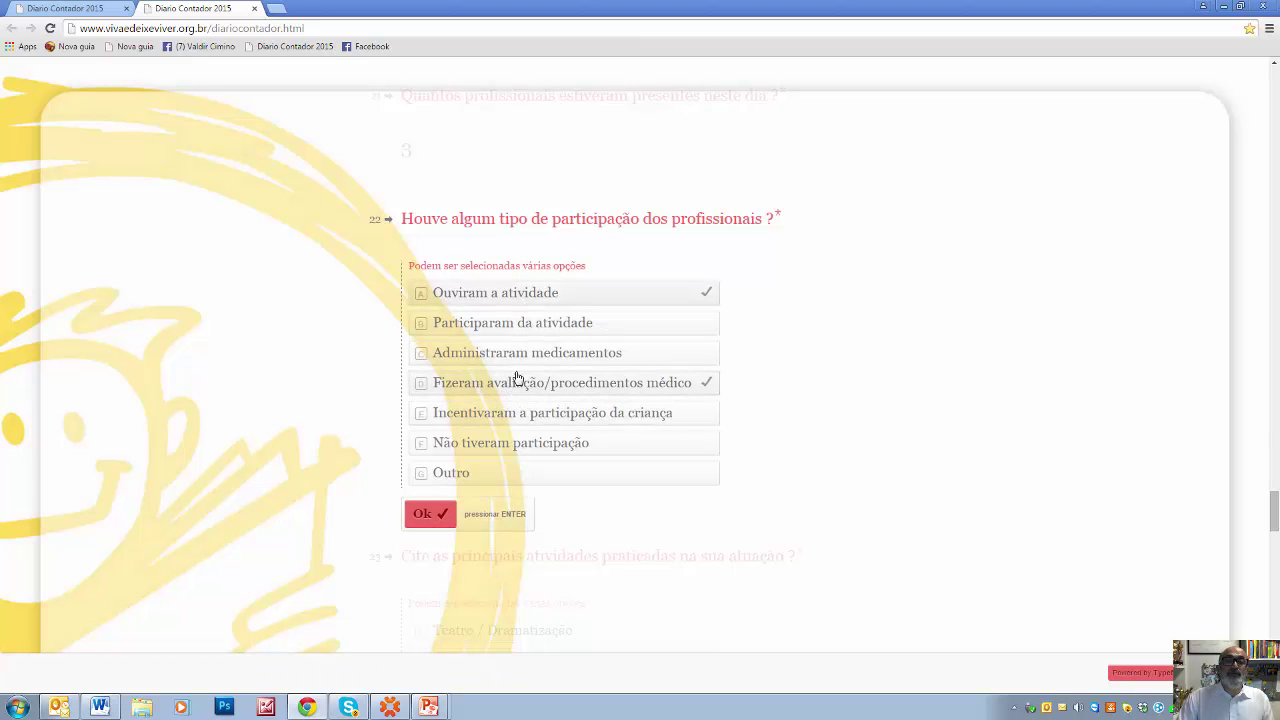
click(427, 514)
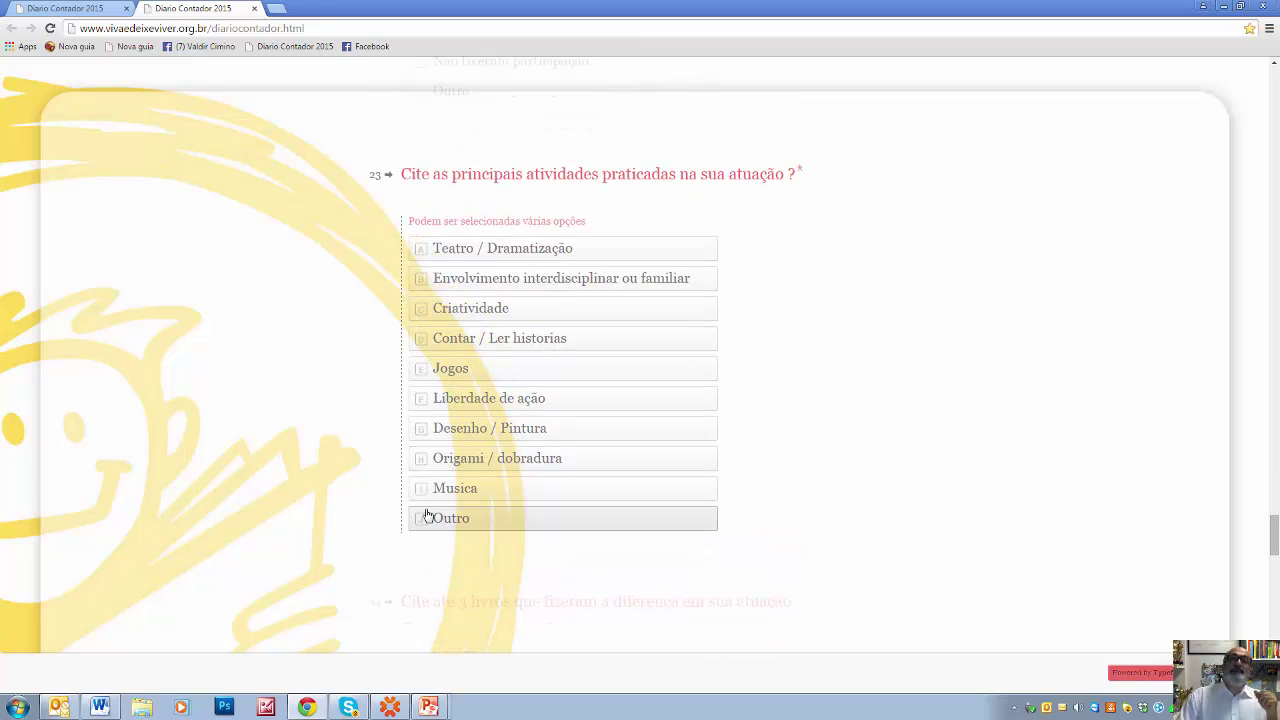
Mark Contar / Ler historias, Jogos, Desenho / Pintura and Teatro / Dramatização as the main activities practised and confirm the answer.
click(528, 342)
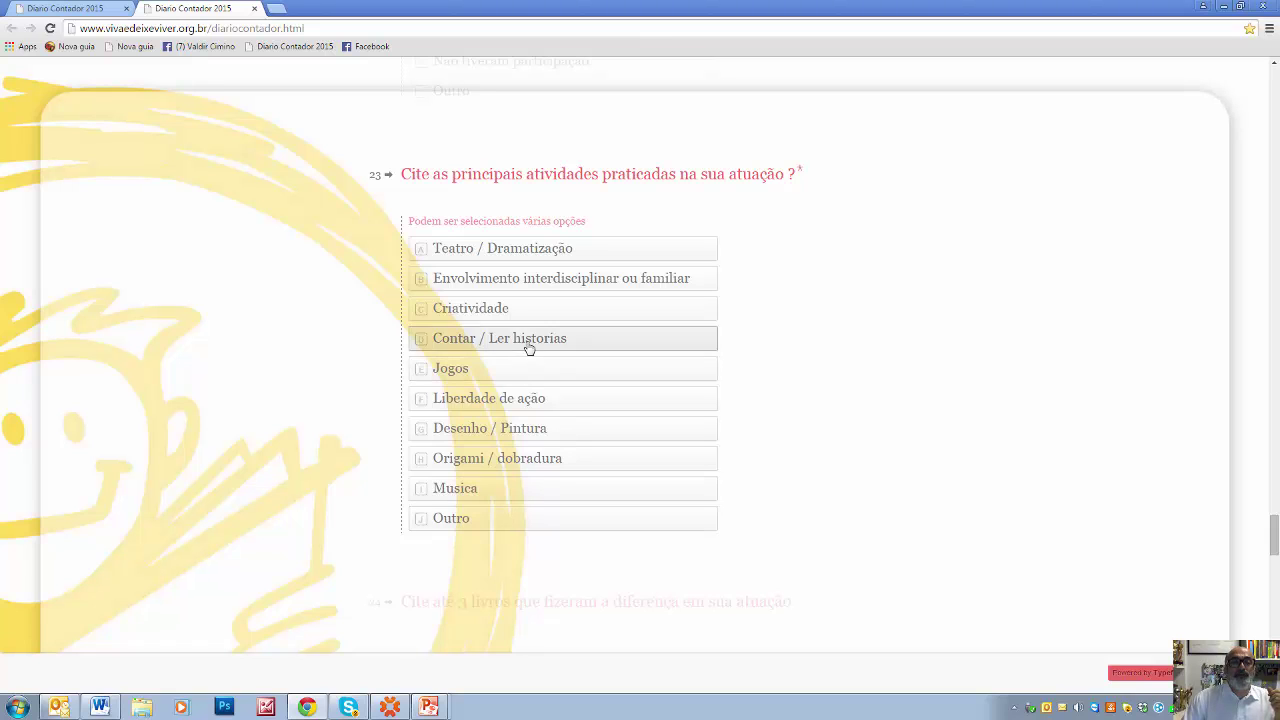
click(523, 370)
click(528, 431)
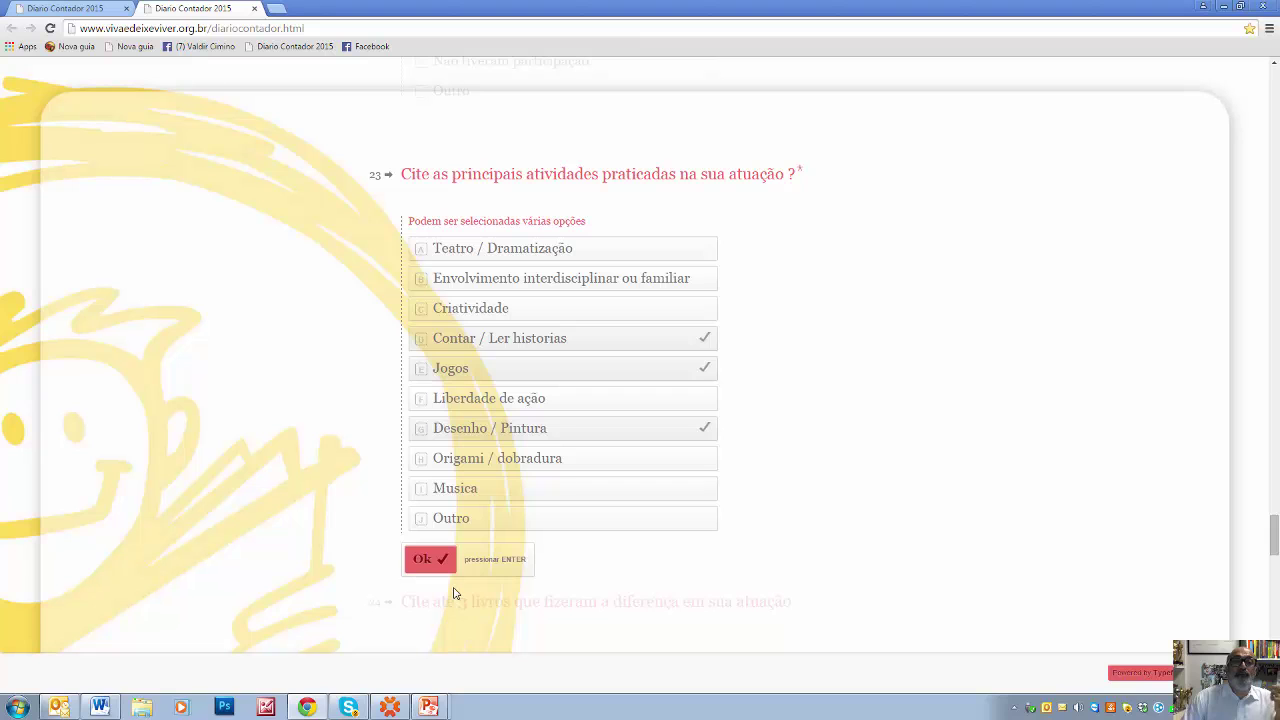
click(512, 252)
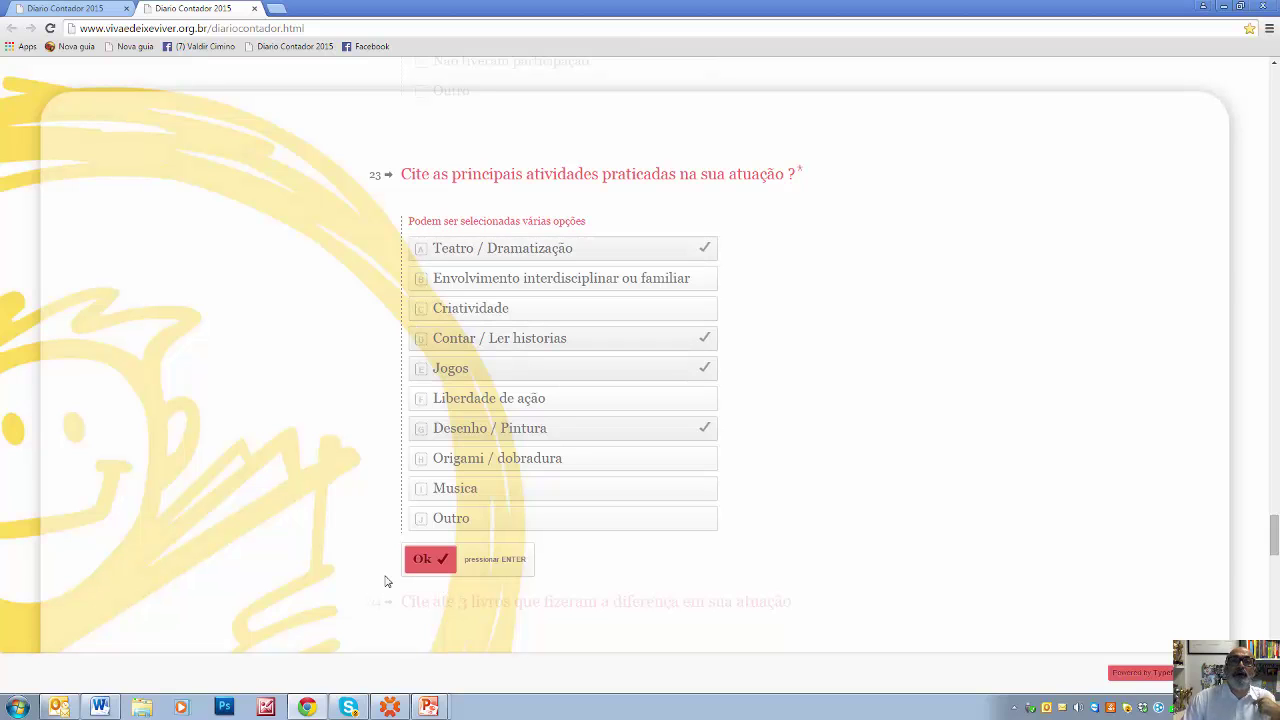
click(423, 560)
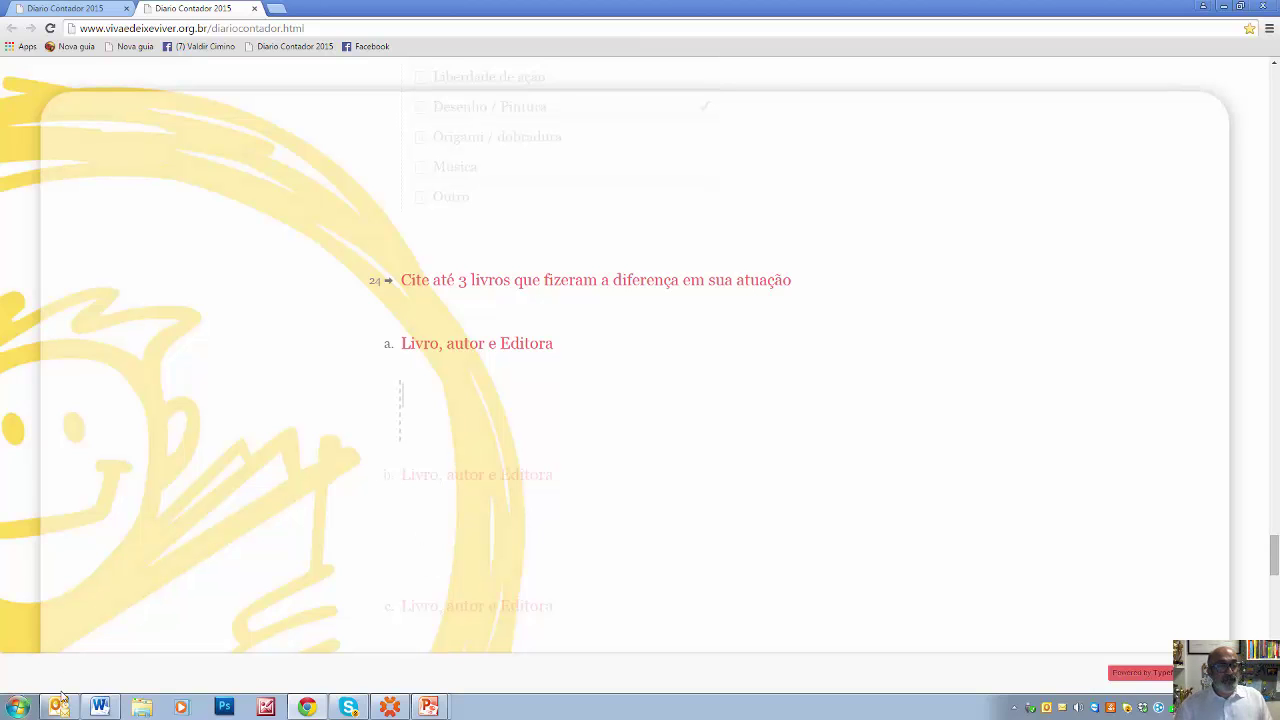
Copy the História: Um Remédio que não dói line with its authors from the Word document into book answer a and confirm it.
click(101, 708)
scroll(623, 600, down, 1)
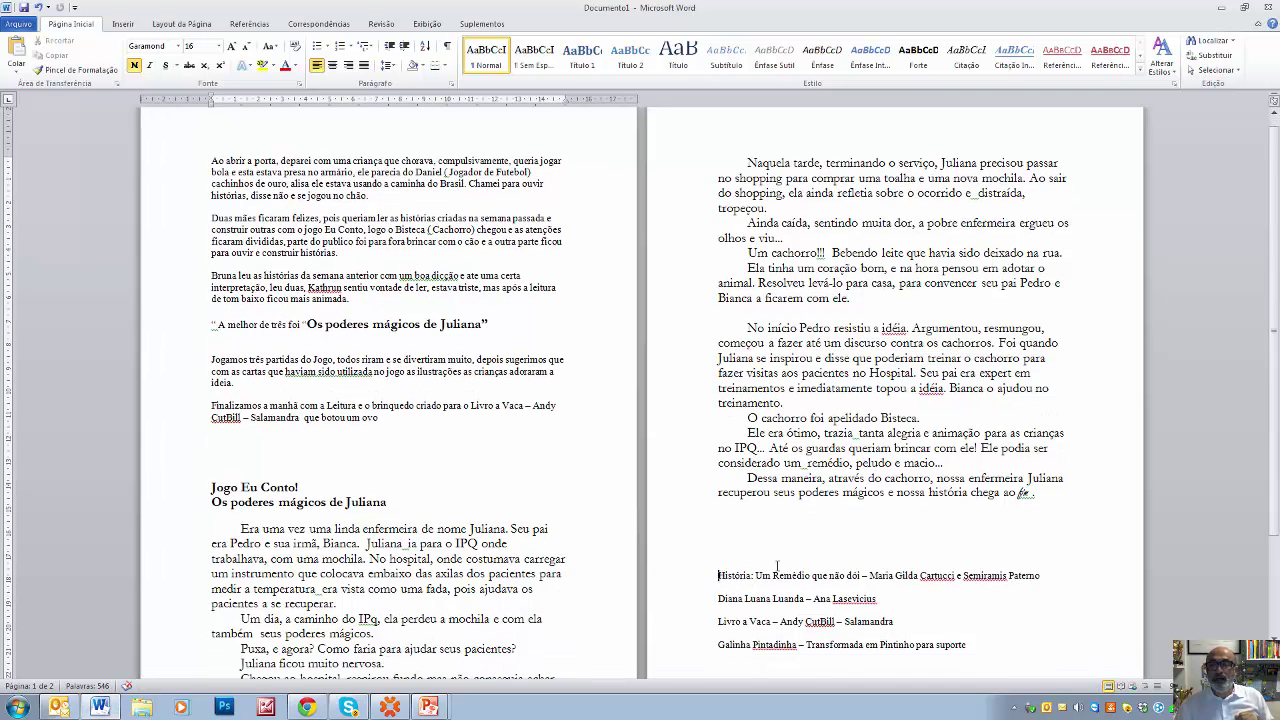
drag(719, 576, 1044, 582)
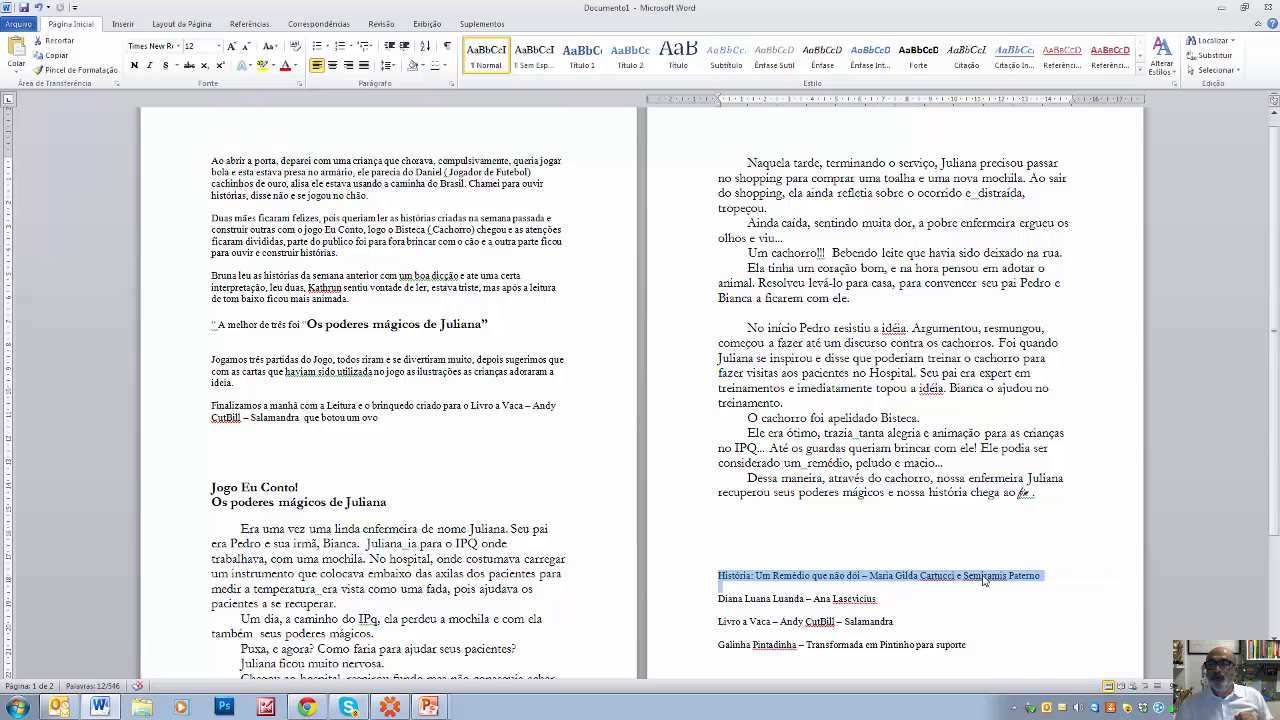
right_click(984, 578)
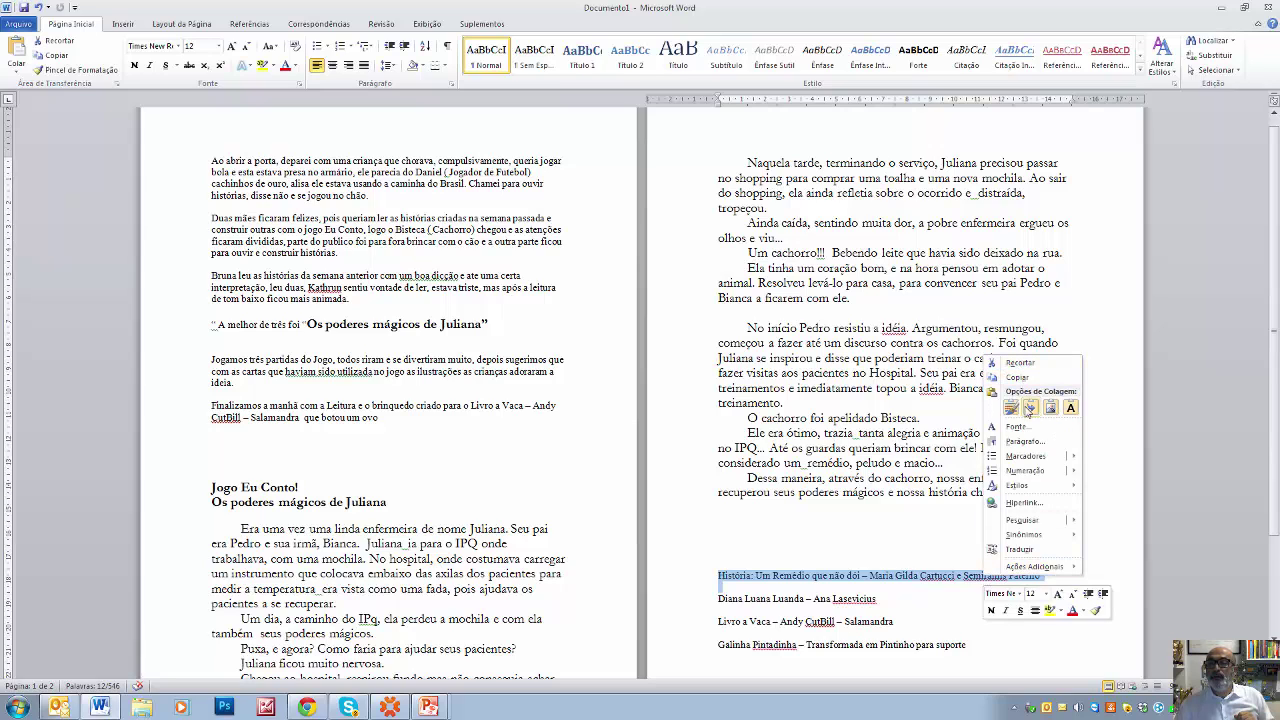
click(1018, 379)
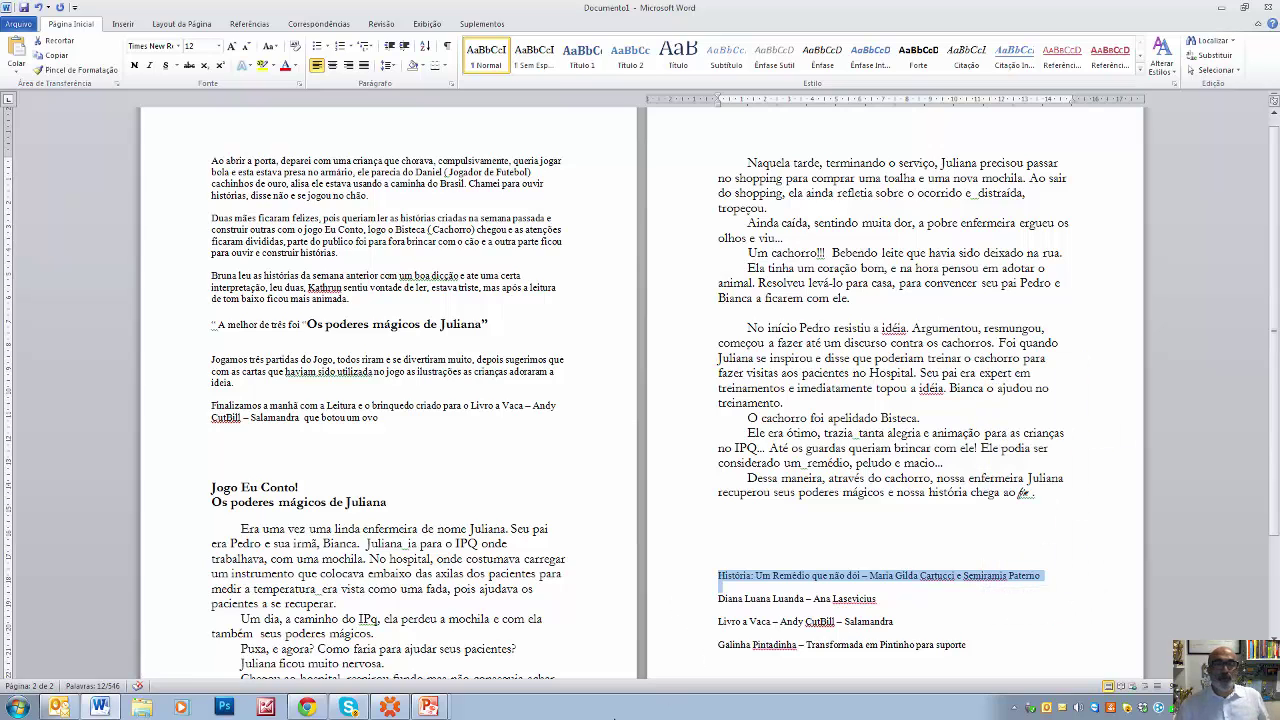
click(306, 707)
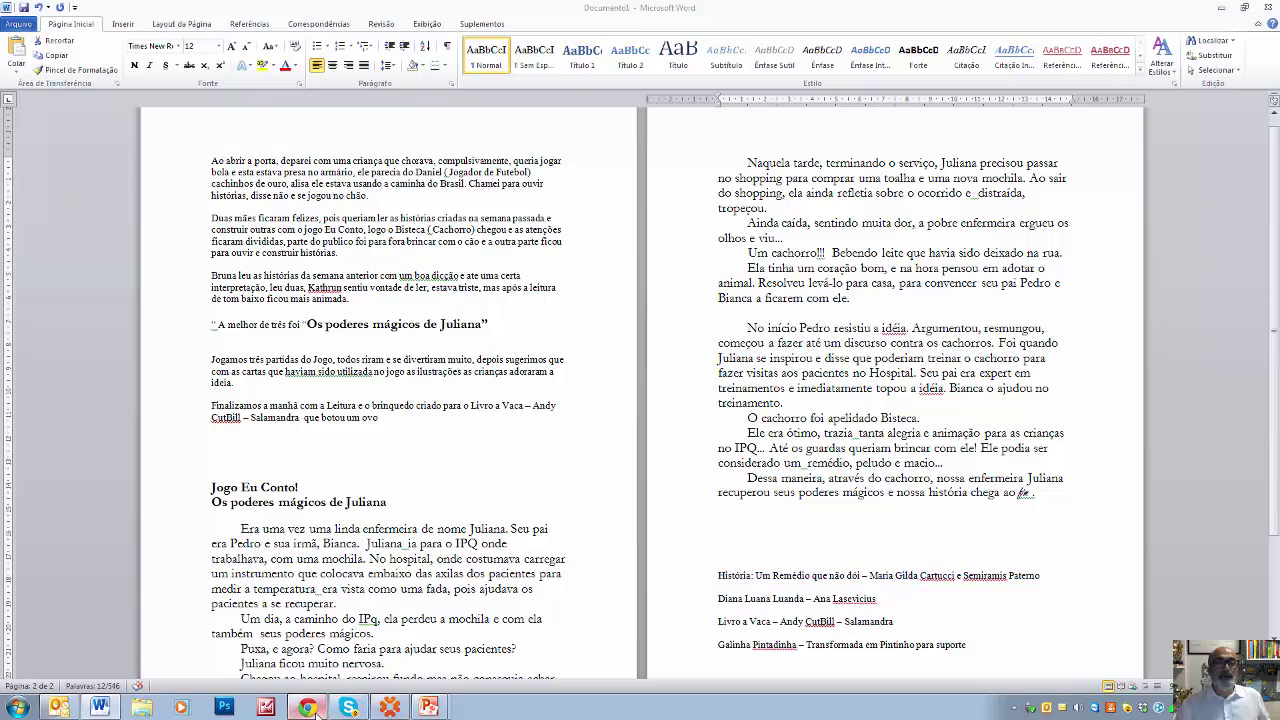
right_click(412, 381)
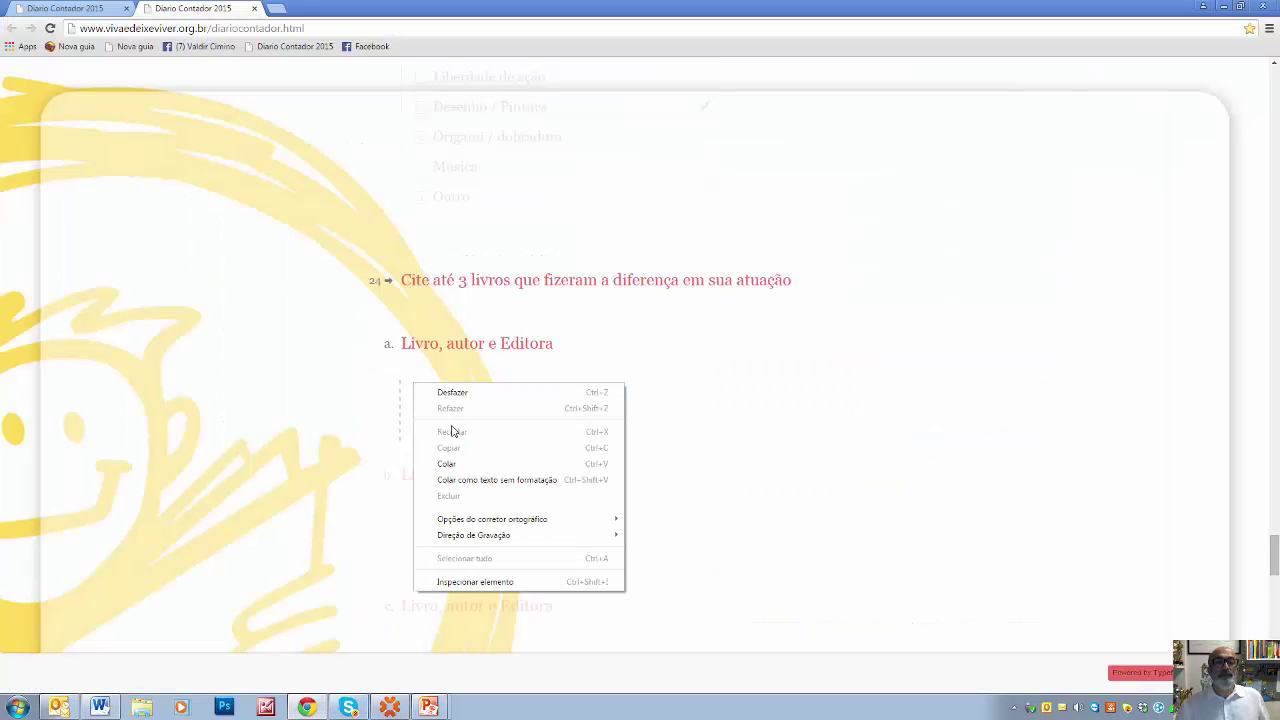
click(464, 477)
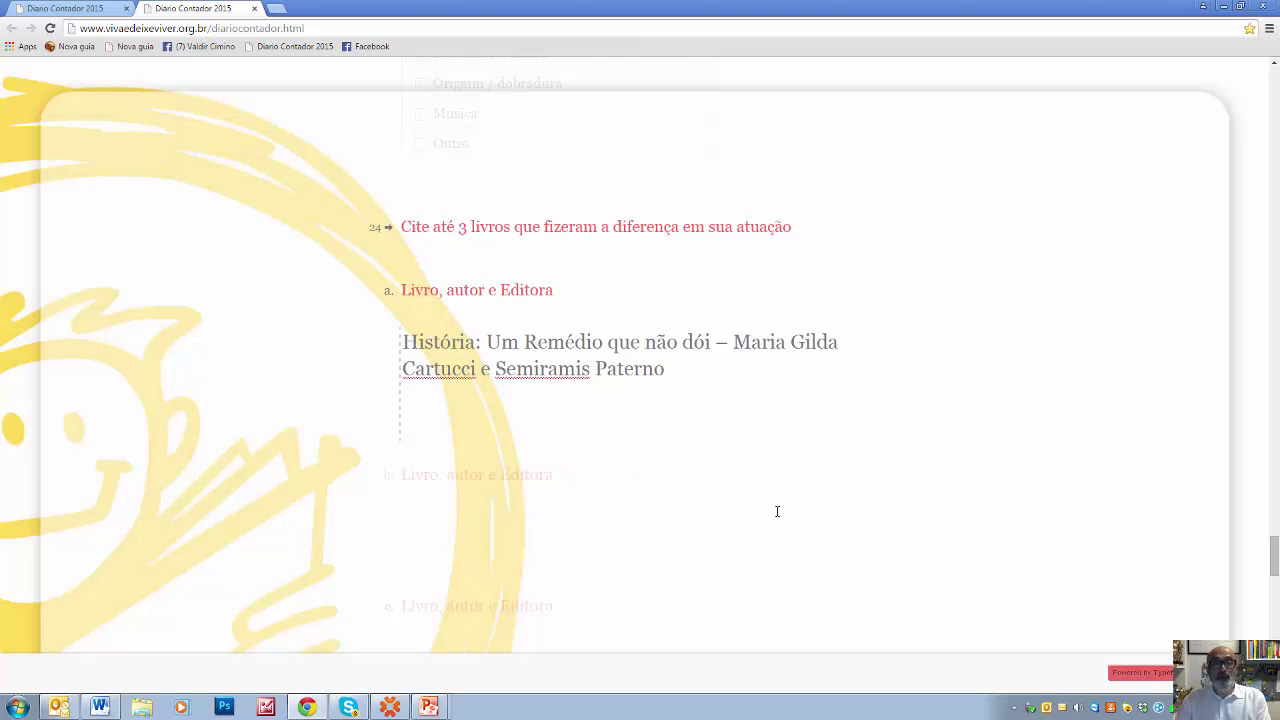
click(423, 470)
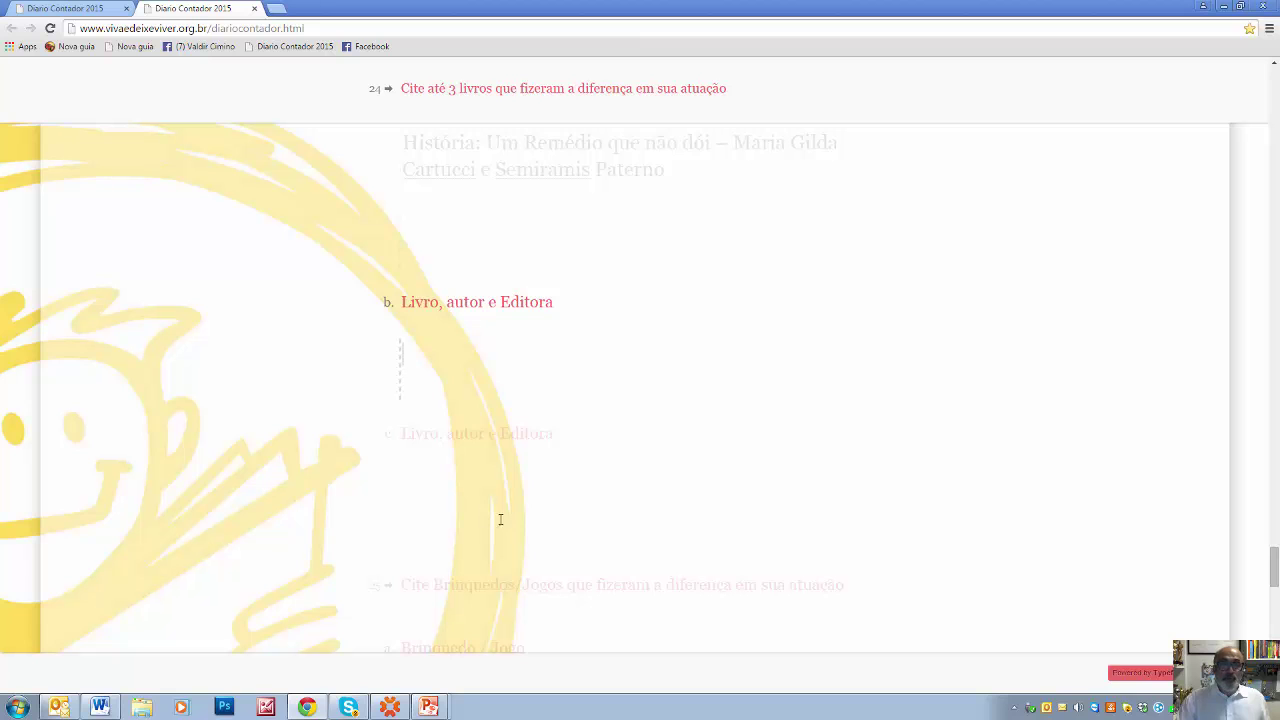
Copy the Diana Luana Luanda line with its author from the Word document into book answer b and confirm it.
click(112, 712)
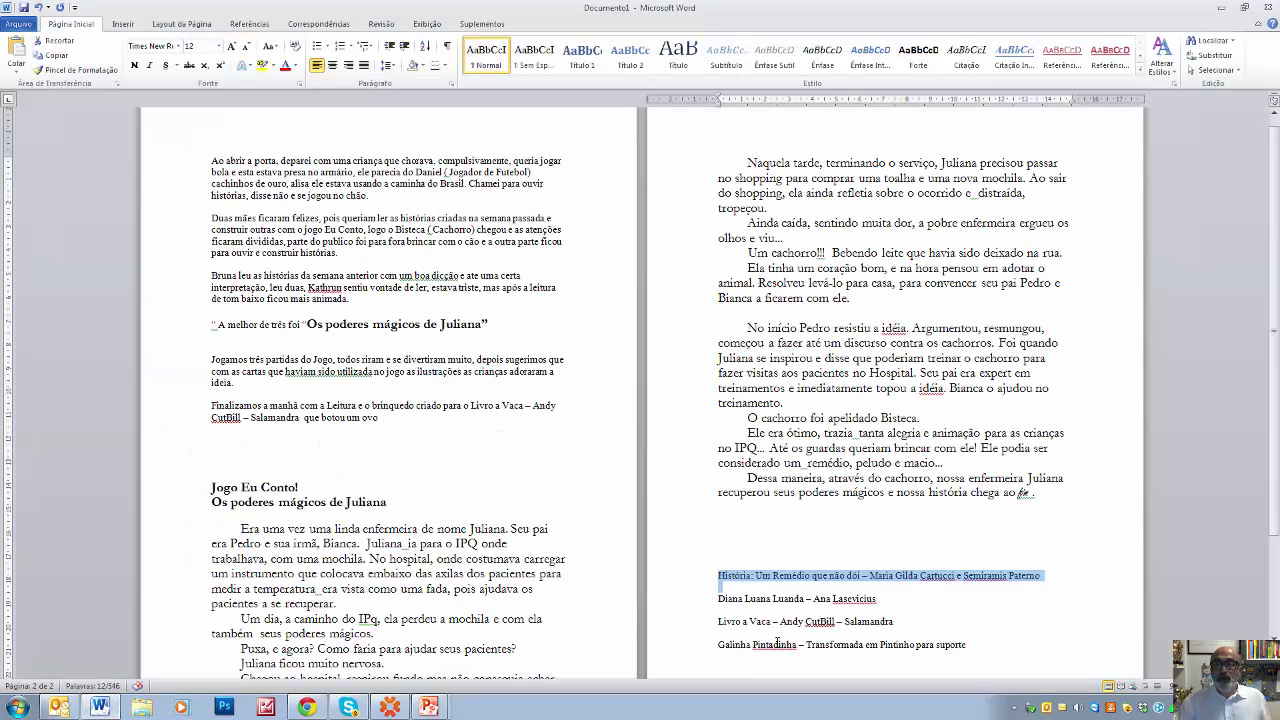
drag(718, 598, 862, 599)
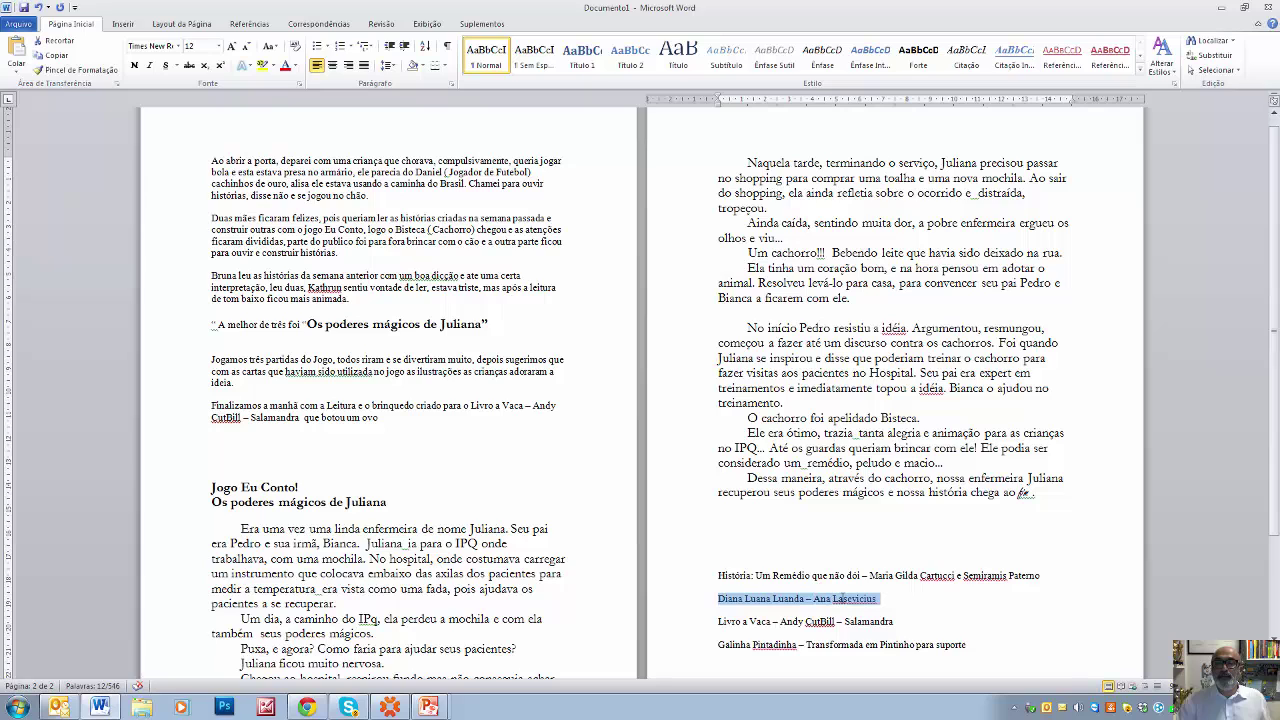
right_click(866, 599)
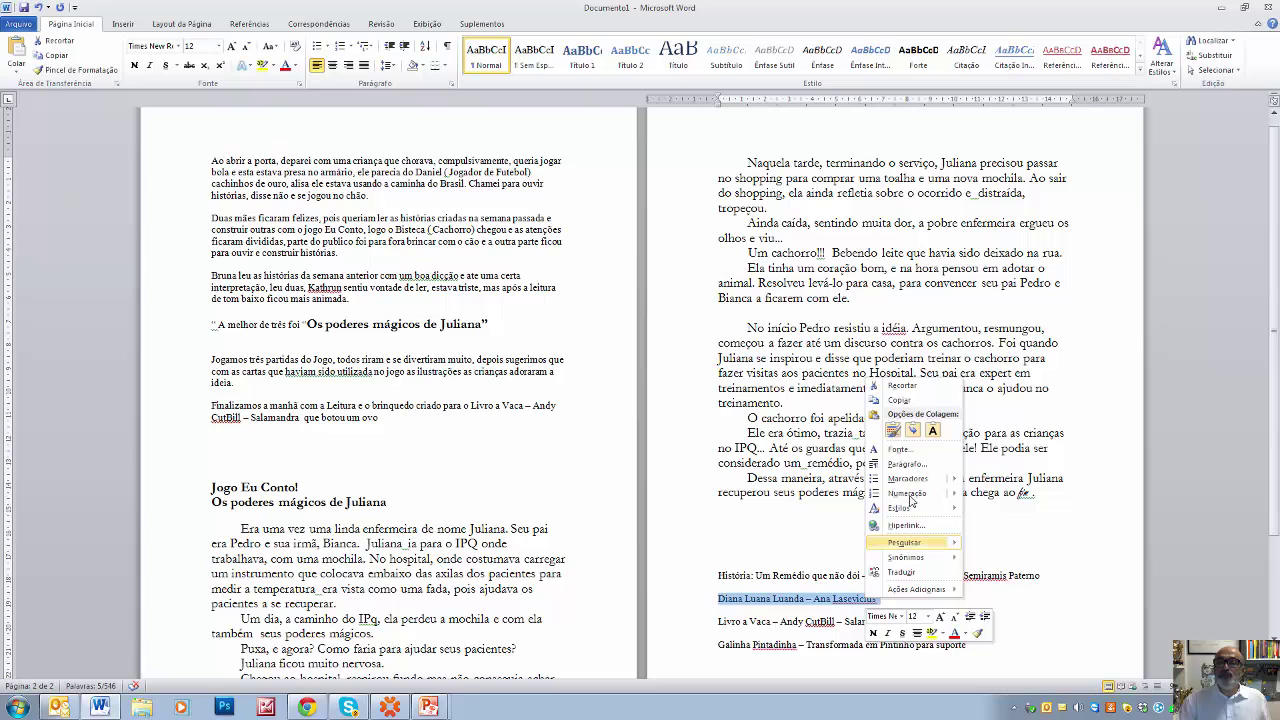
click(897, 401)
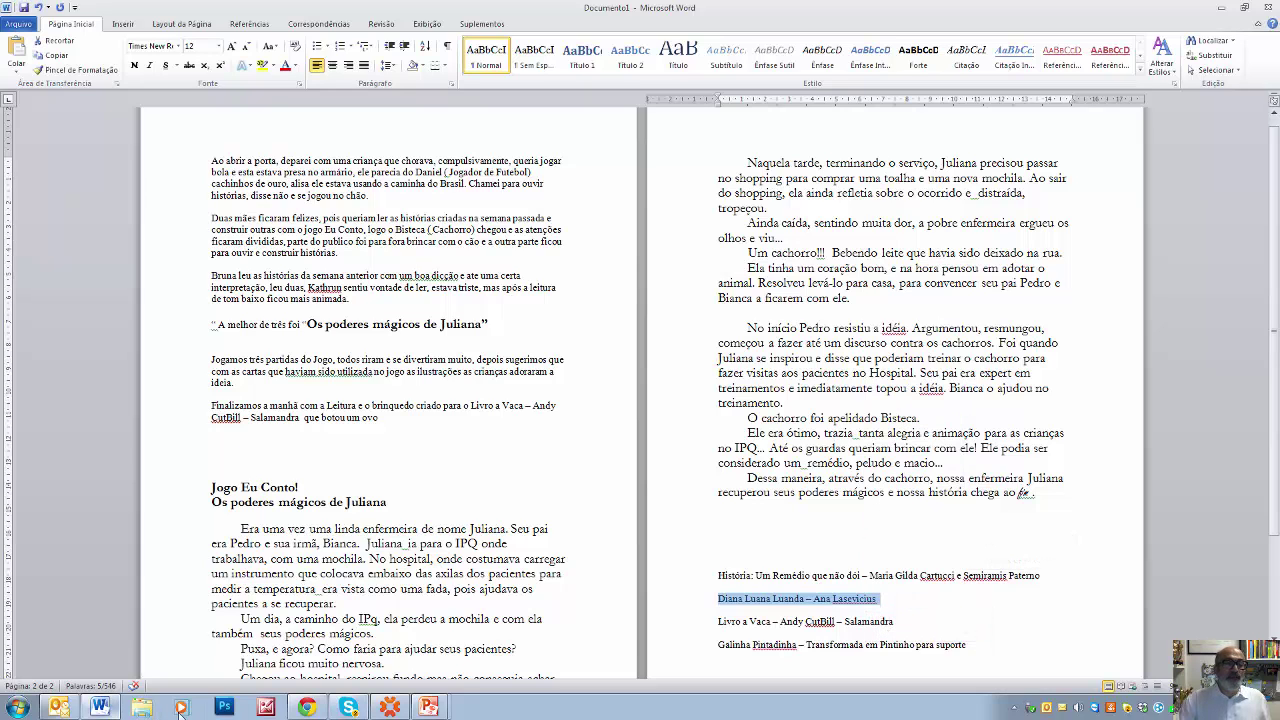
click(300, 710)
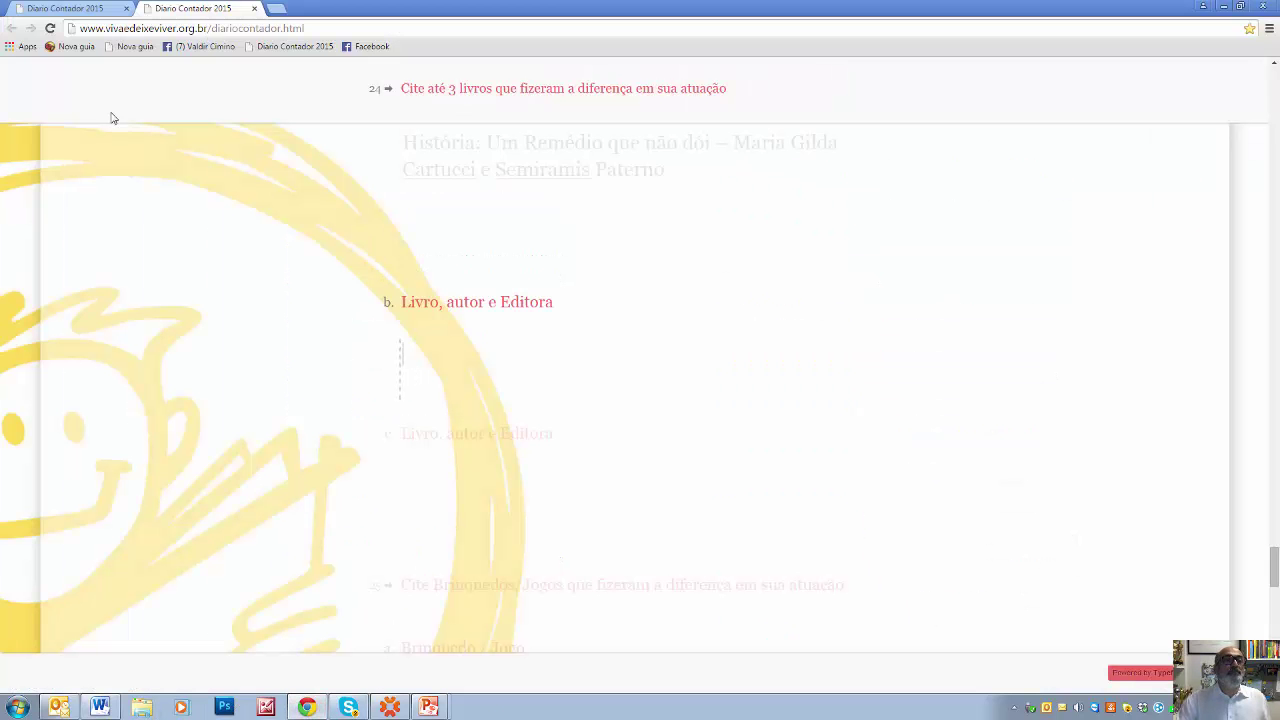
right_click(415, 347)
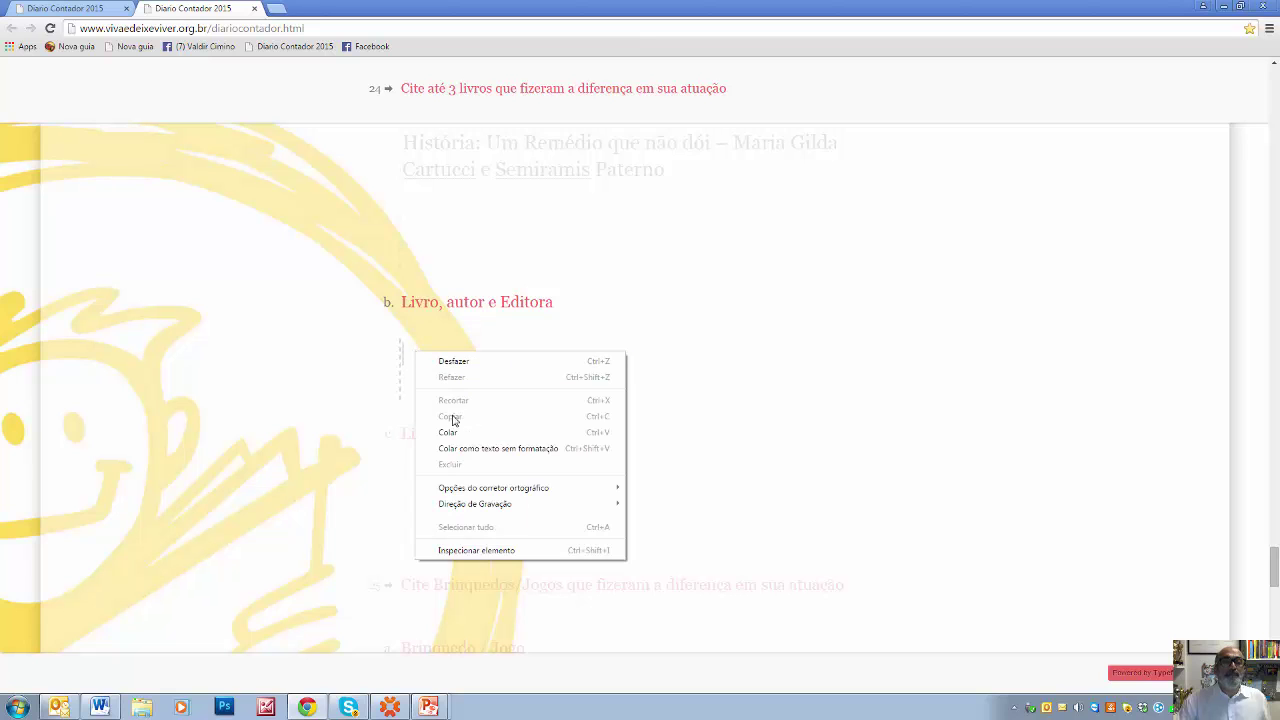
click(447, 432)
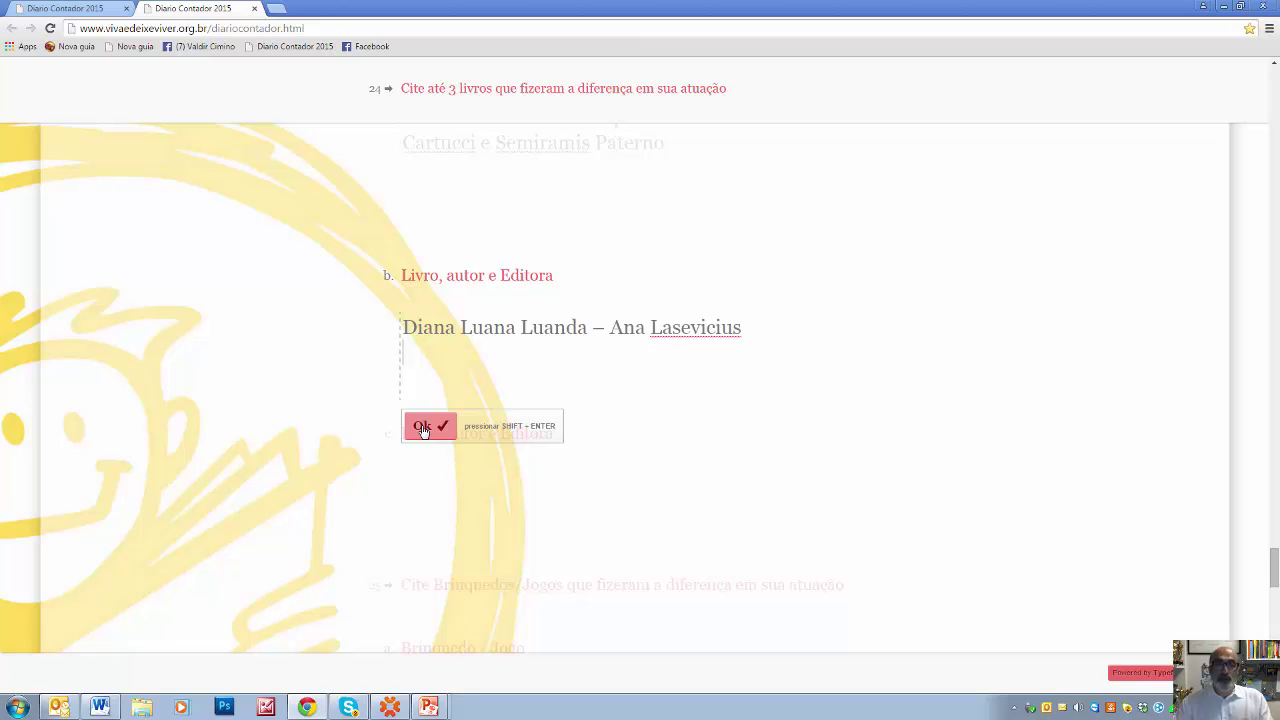
click(422, 428)
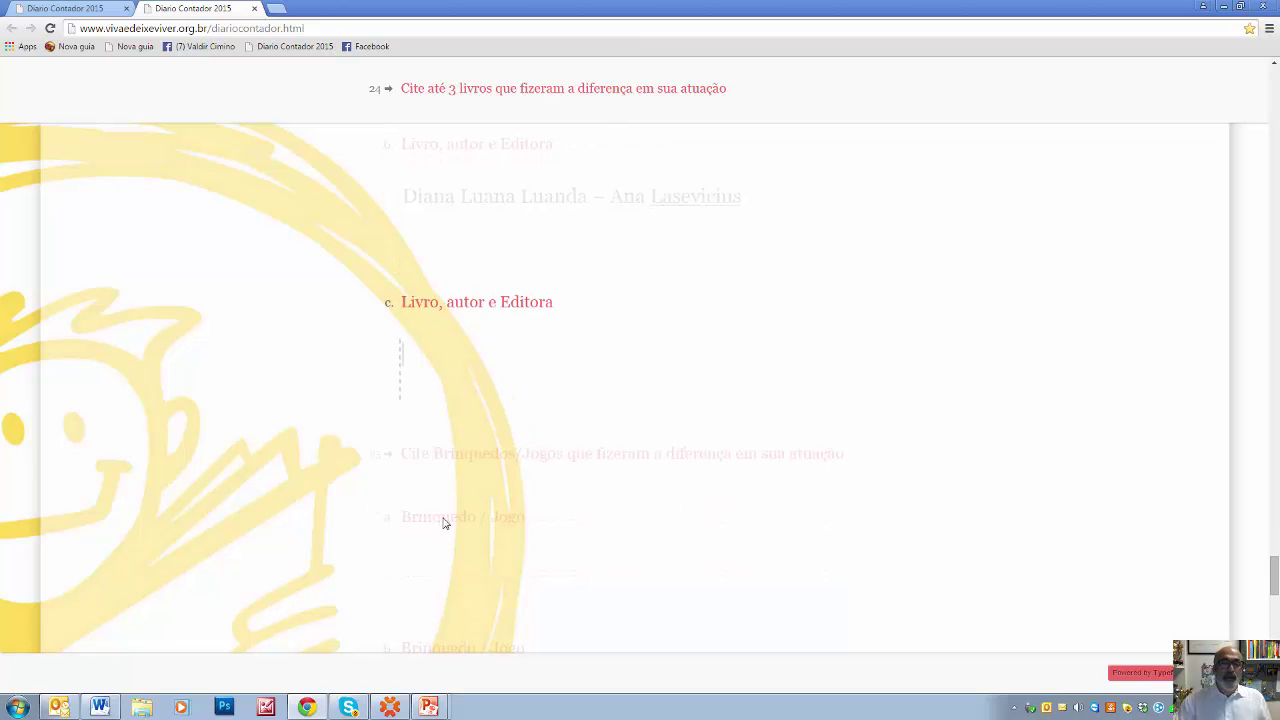
Copy the Livro a Vaca line with its author and publisher Salamandra from the Word document into book answer c.
click(95, 707)
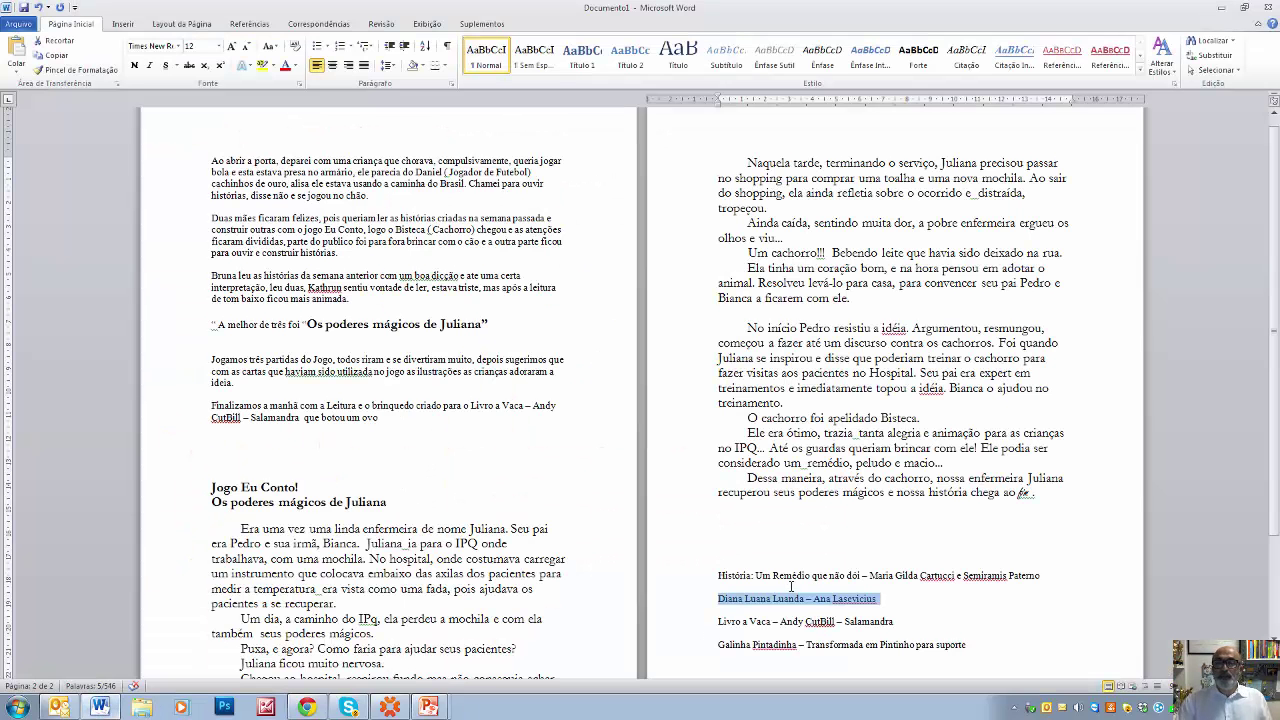
click(717, 621)
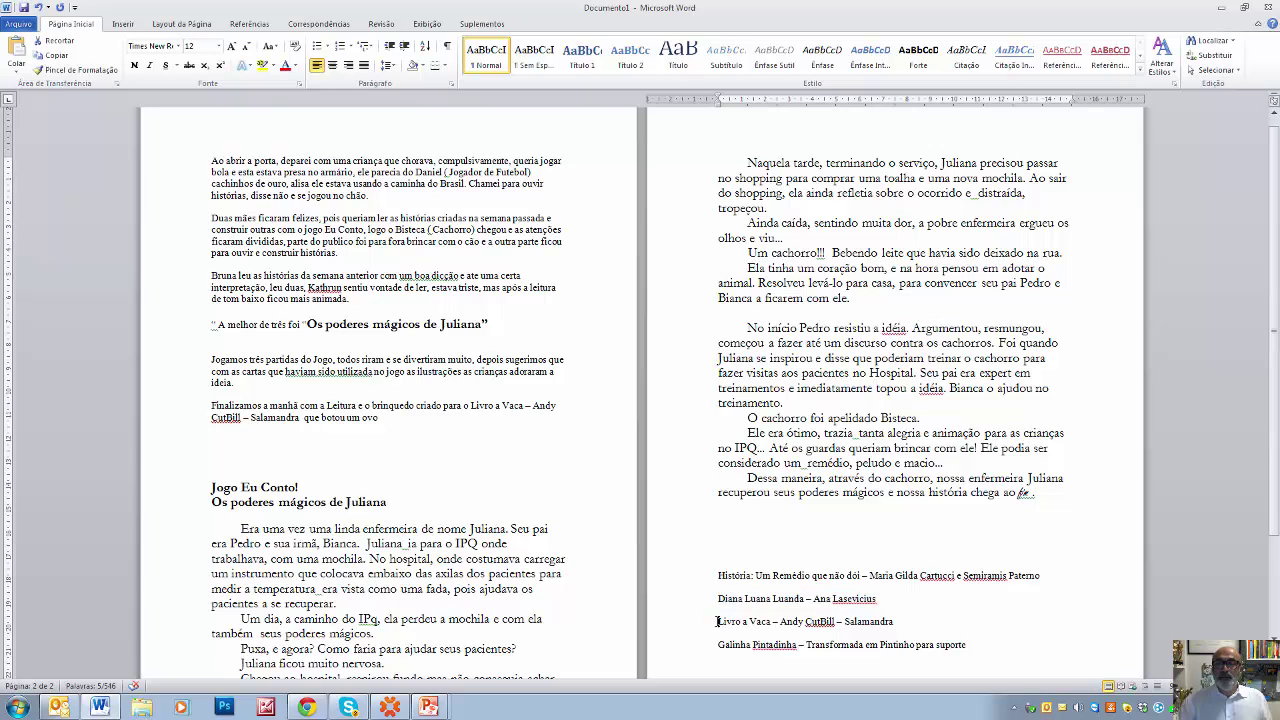
drag(717, 621, 900, 623)
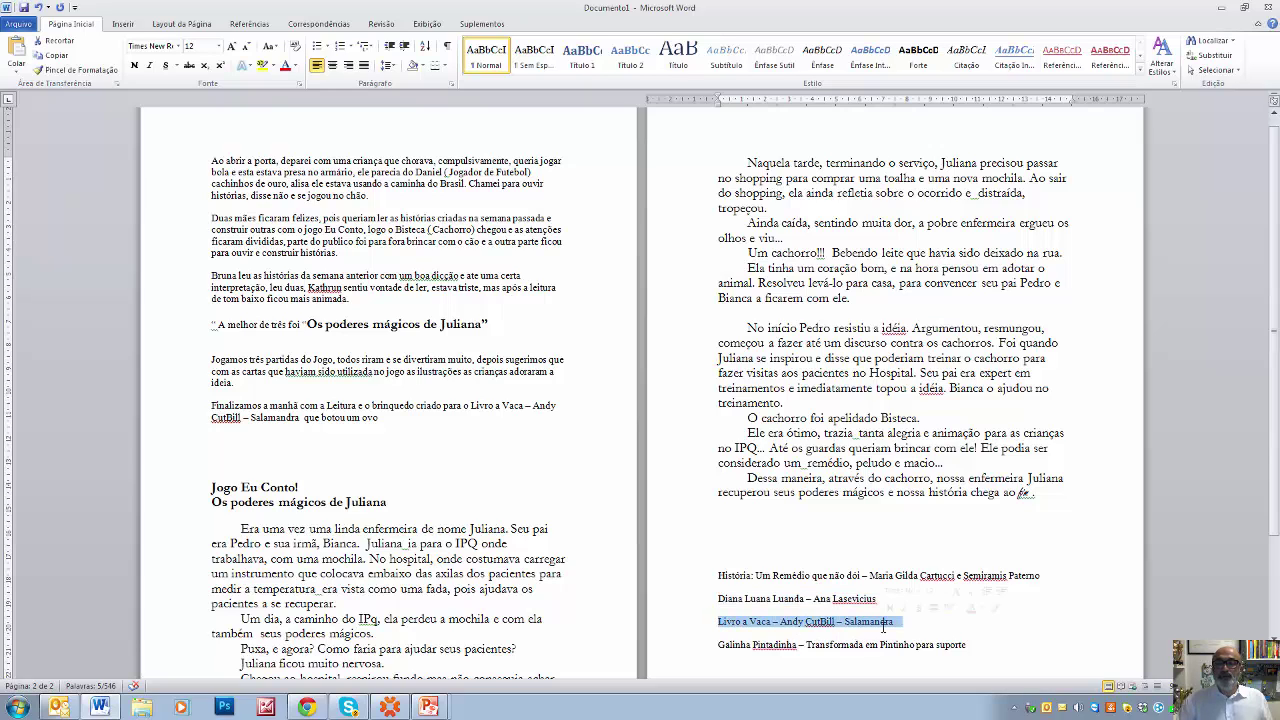
right_click(876, 626)
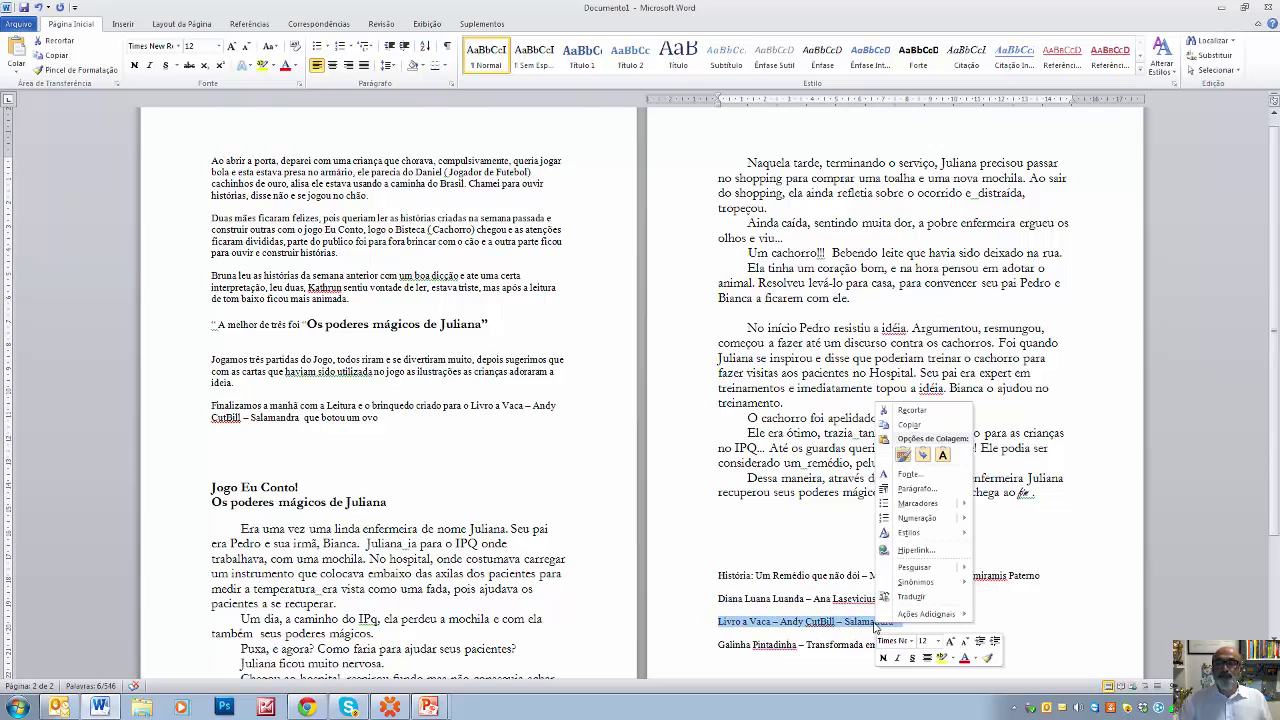
click(919, 430)
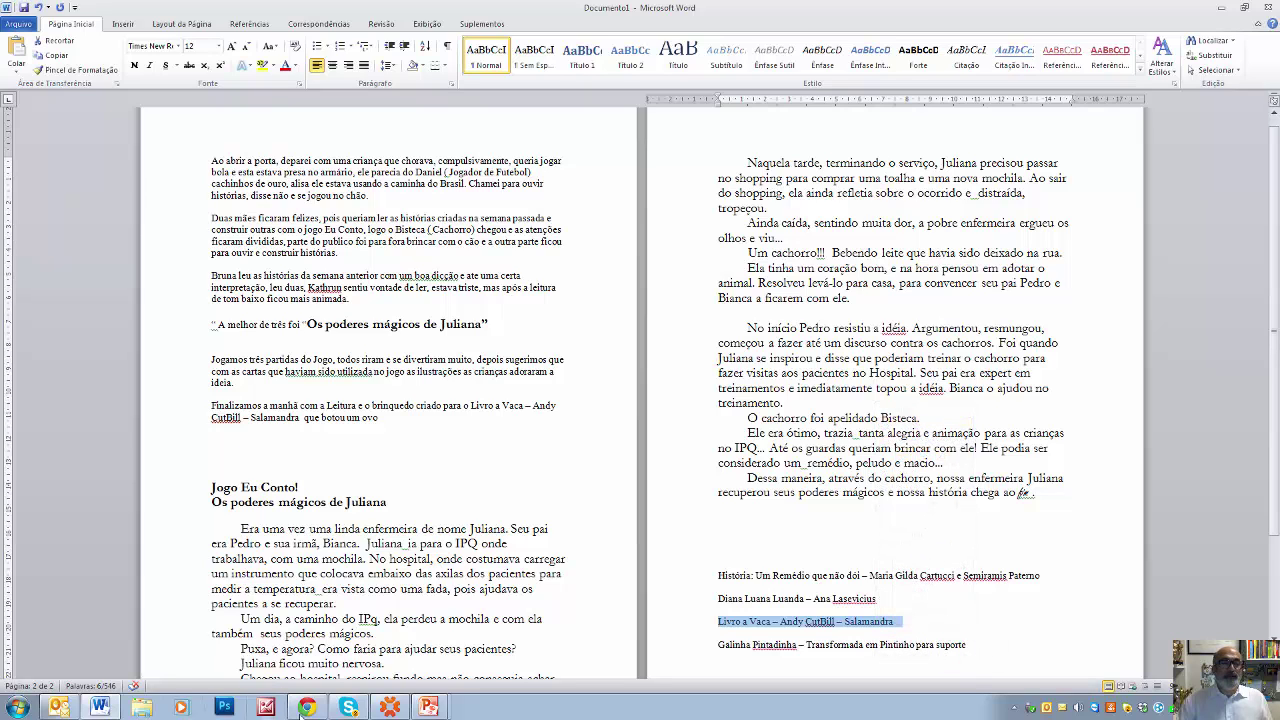
mouse_move(311, 711)
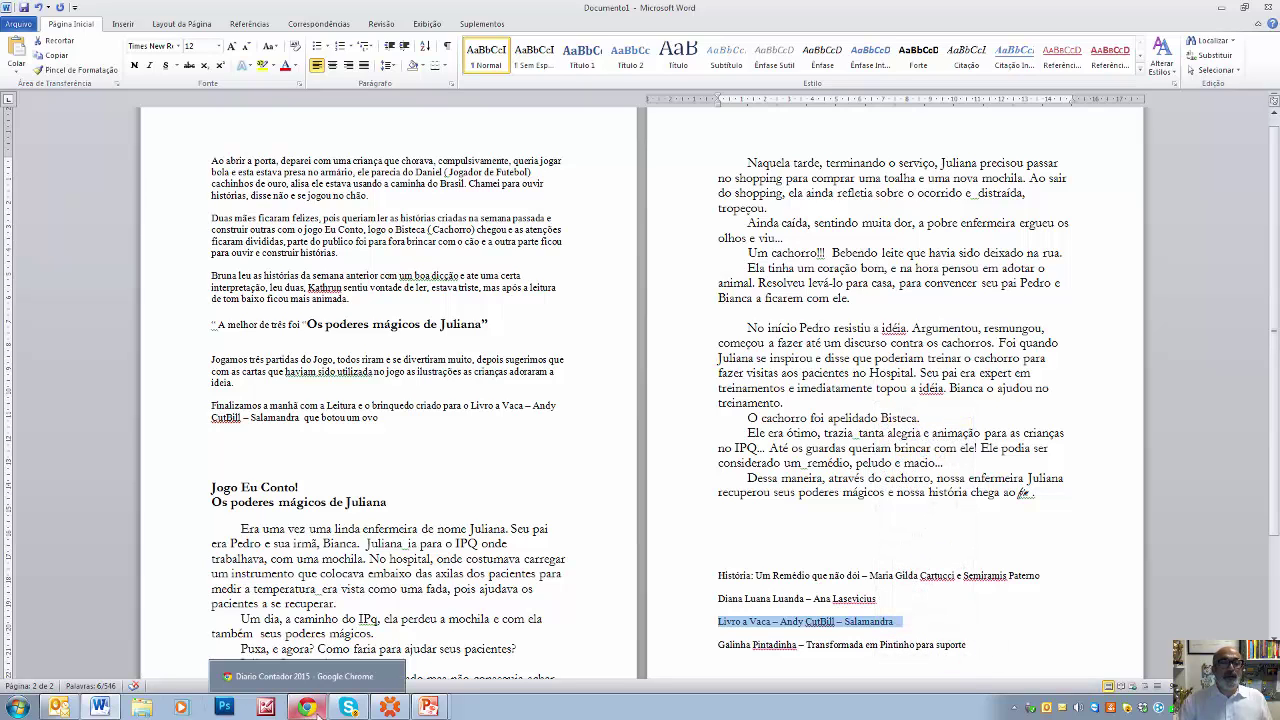
click(311, 711)
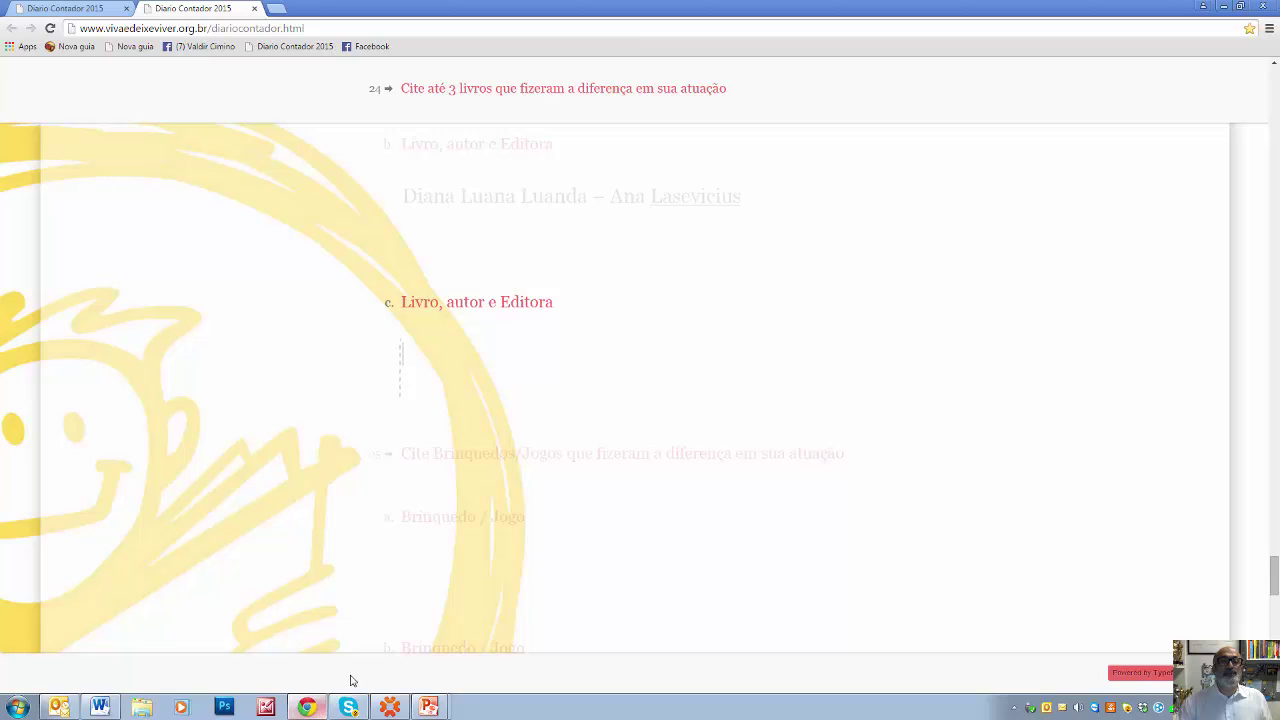
right_click(428, 350)
click(466, 429)
Complete the third book's title with "que botou um ovo" after Vaca and confirm the answer.
click(510, 356)
text(que b)
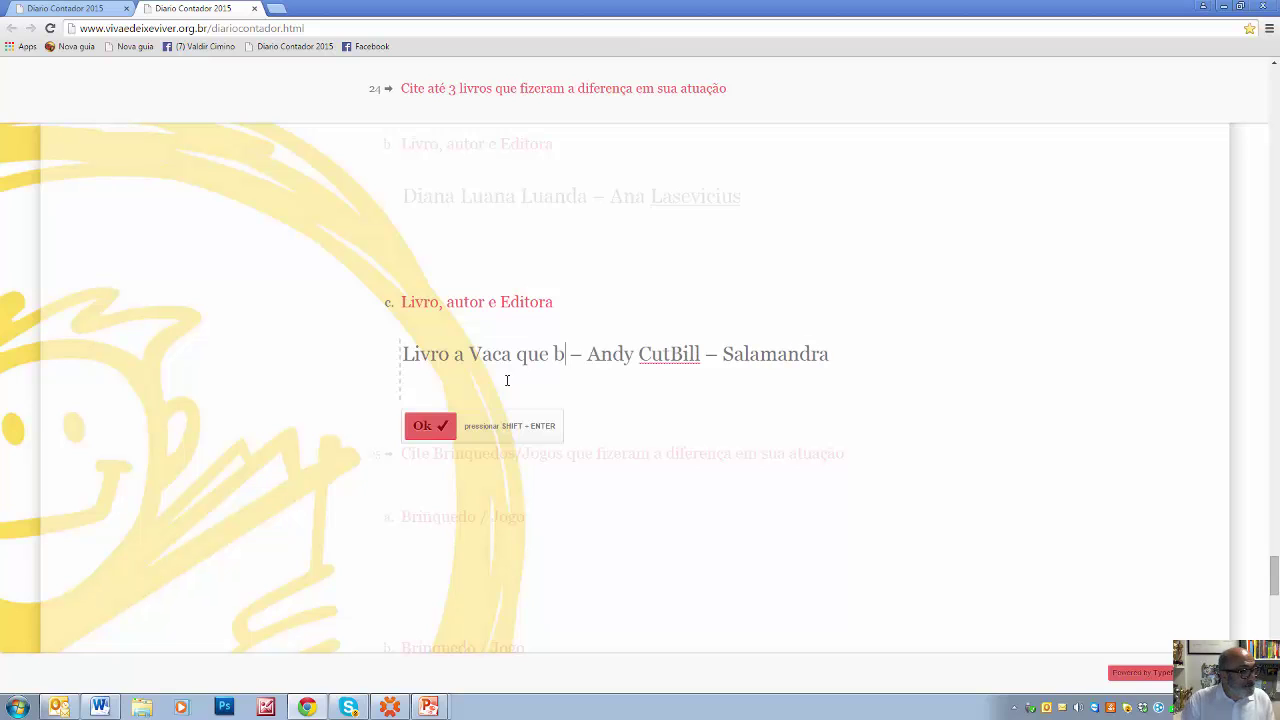
text(o)
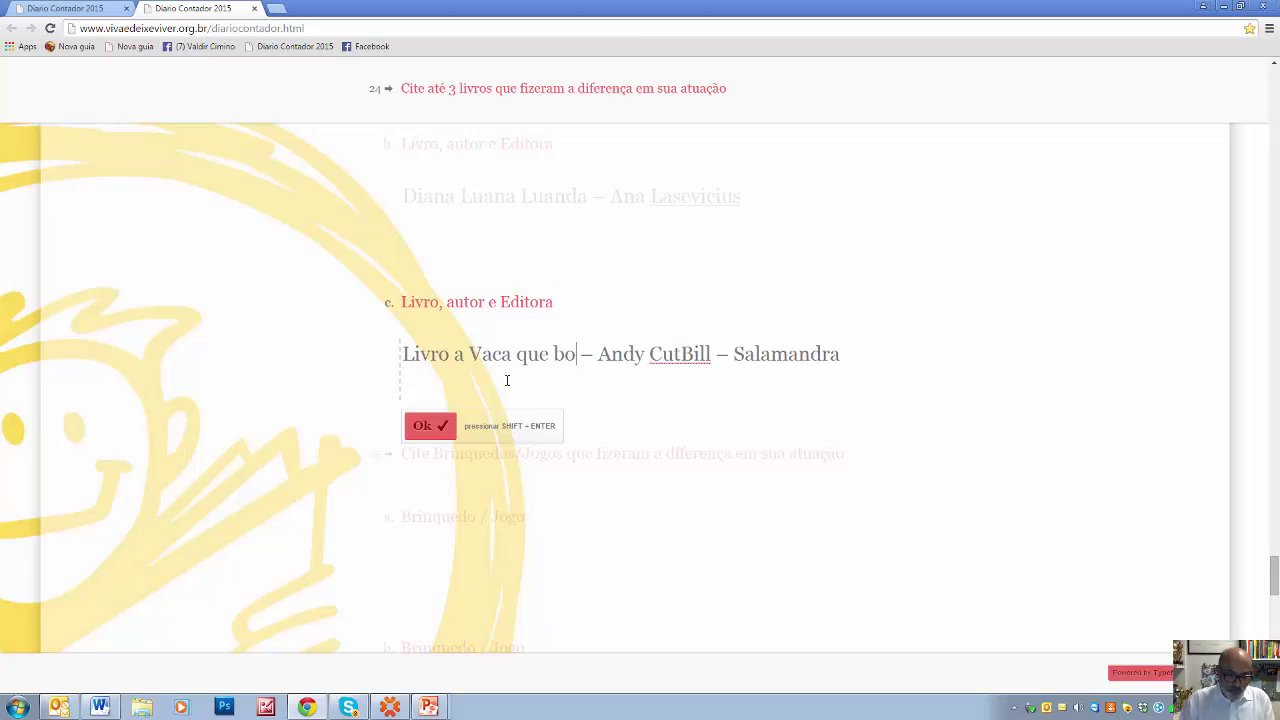
text(tou)
text( um ov)
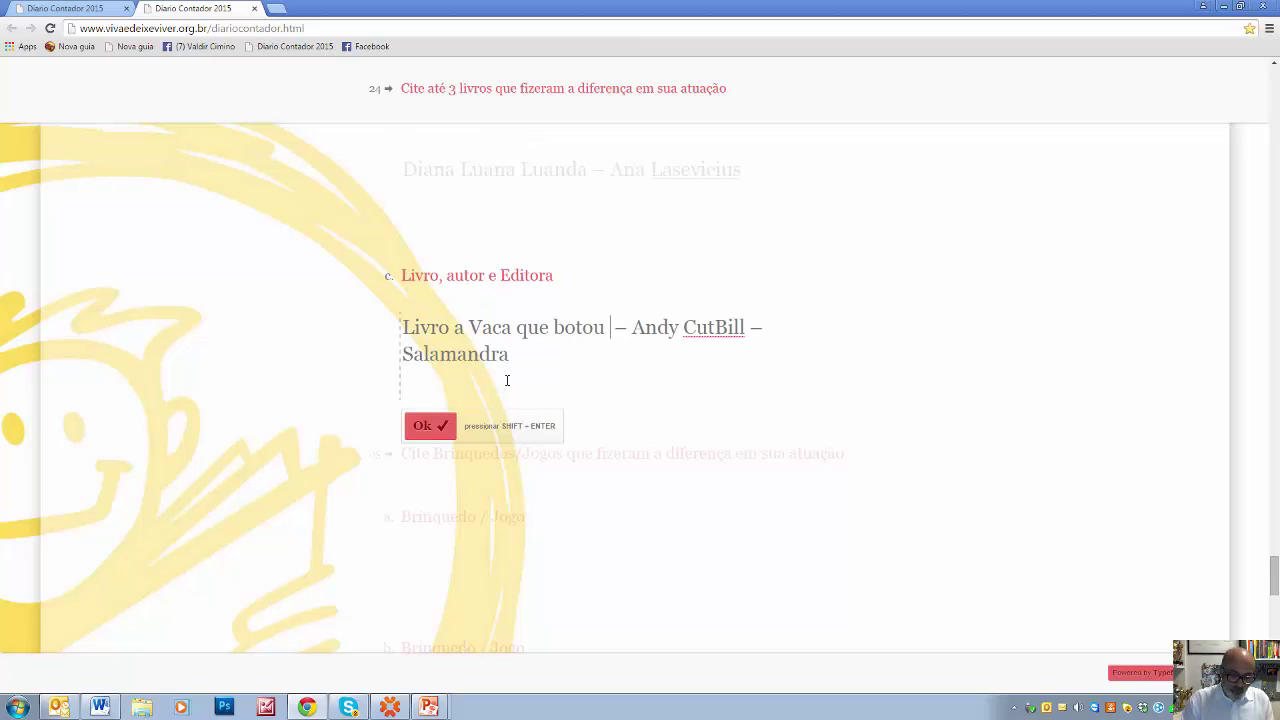
text(o)
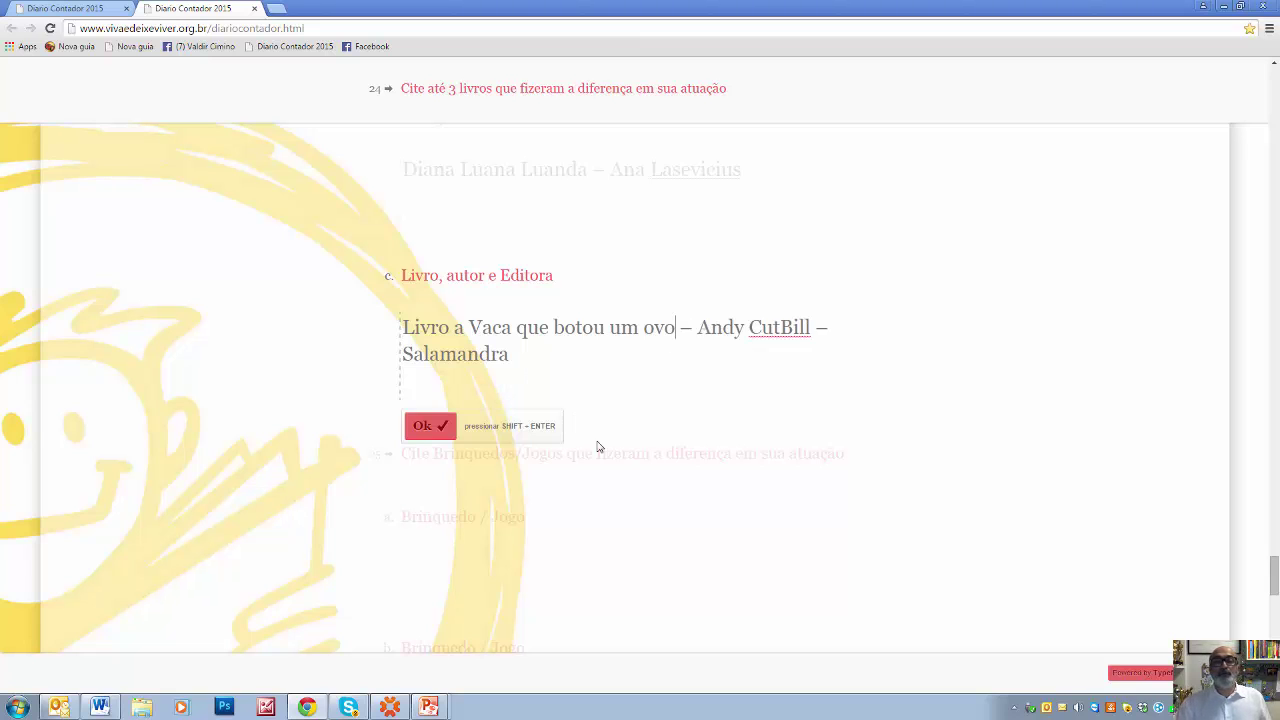
click(431, 427)
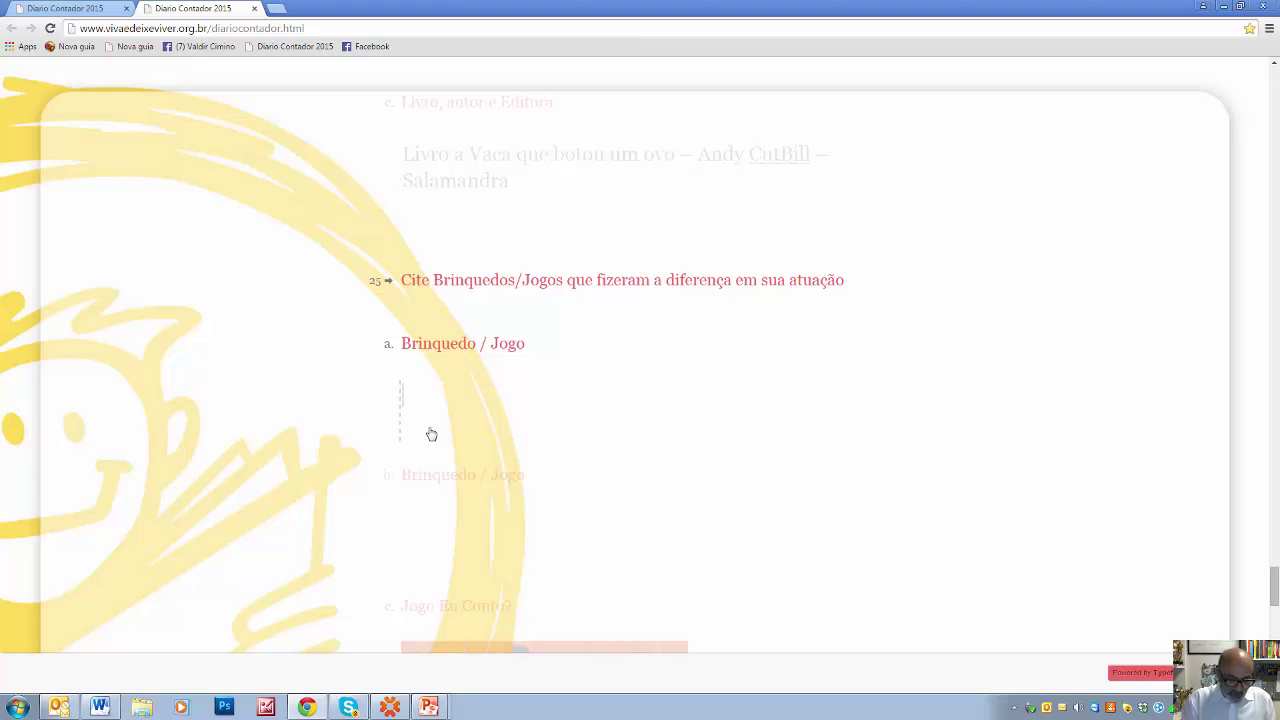
Enter "Brinquedo Criado - A vaca que botou um ovo" as the first Brinquedo / Jogo and confirm the answer.
text(Brinquedo Criado - A vaca d)
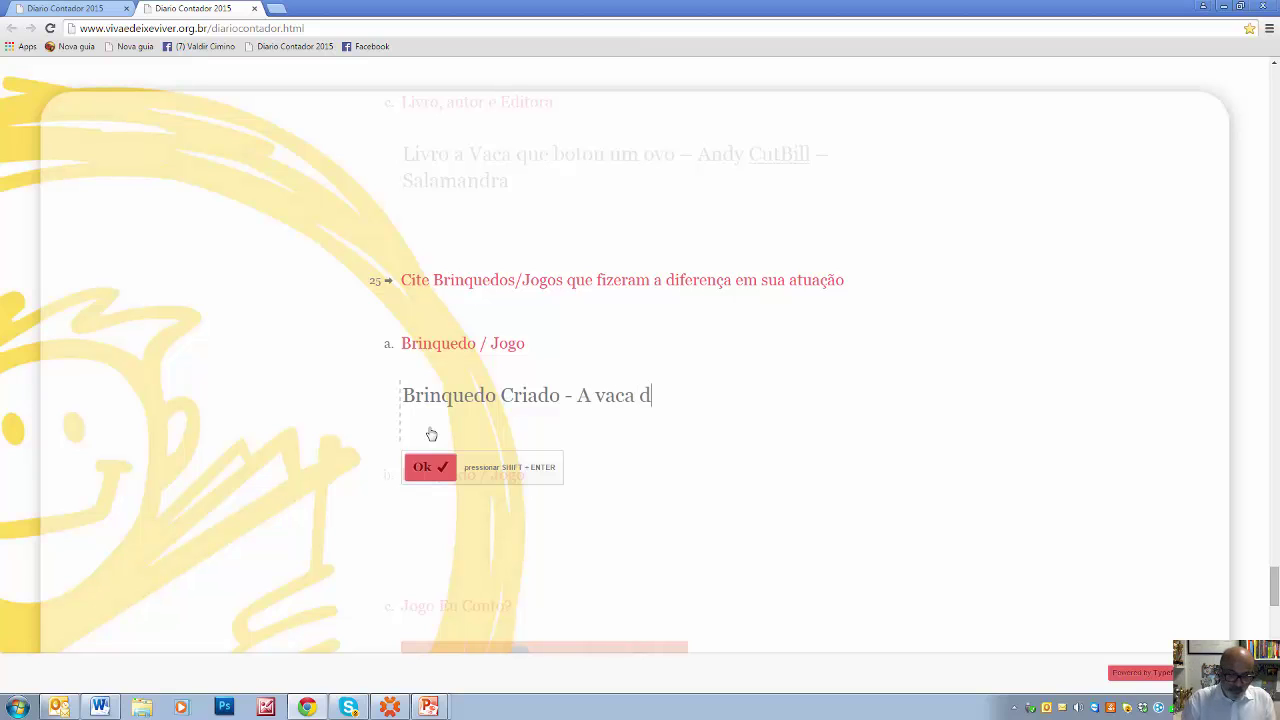
key(BackSpace)
text(que botou u)
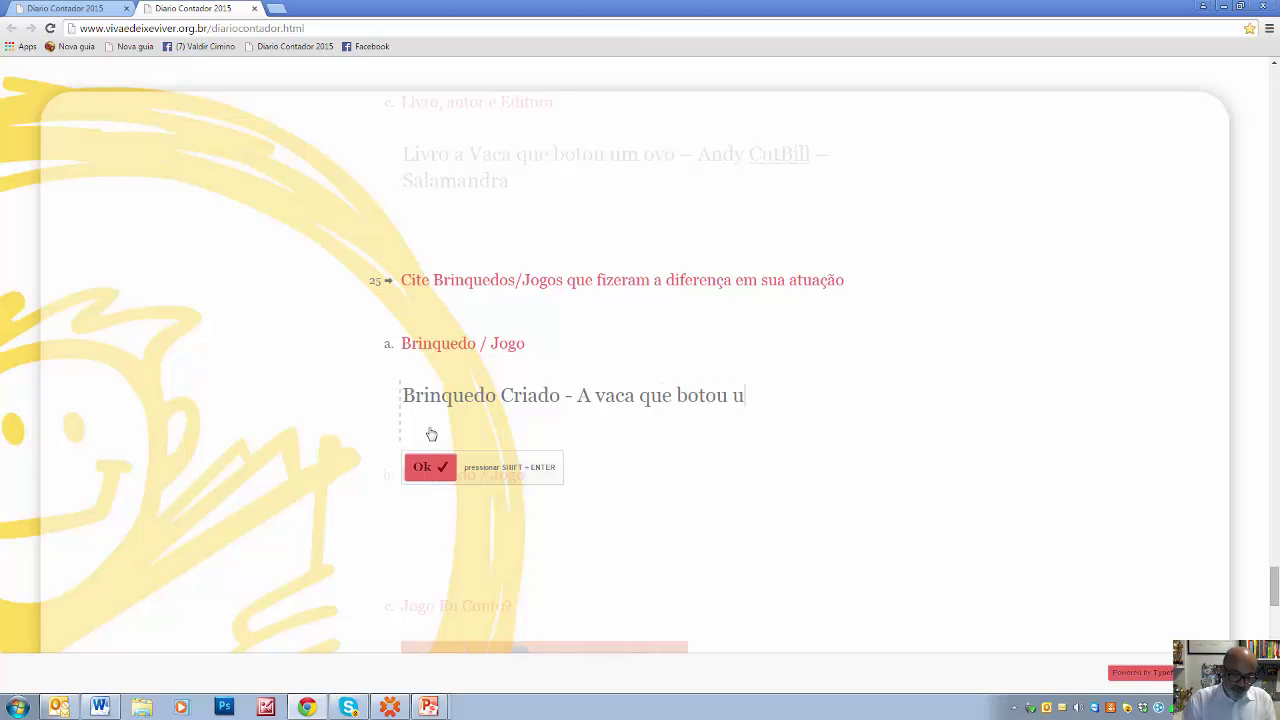
text(m ovo)
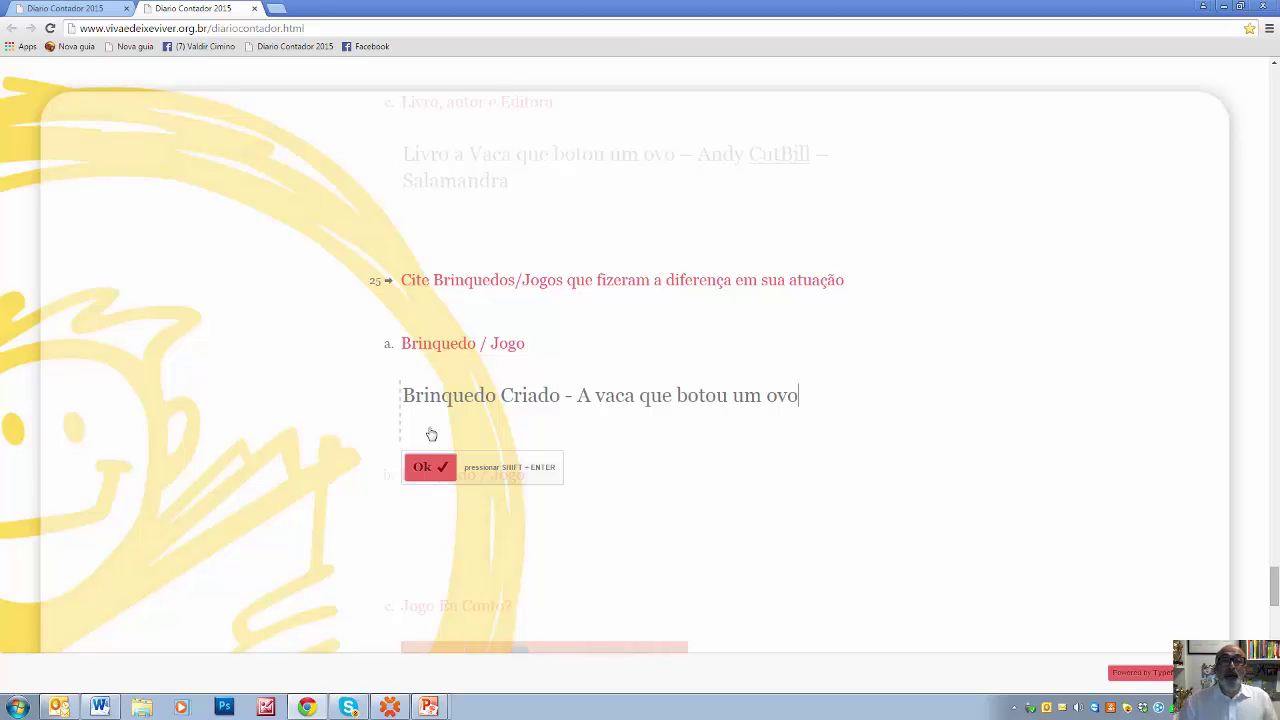
click(413, 479)
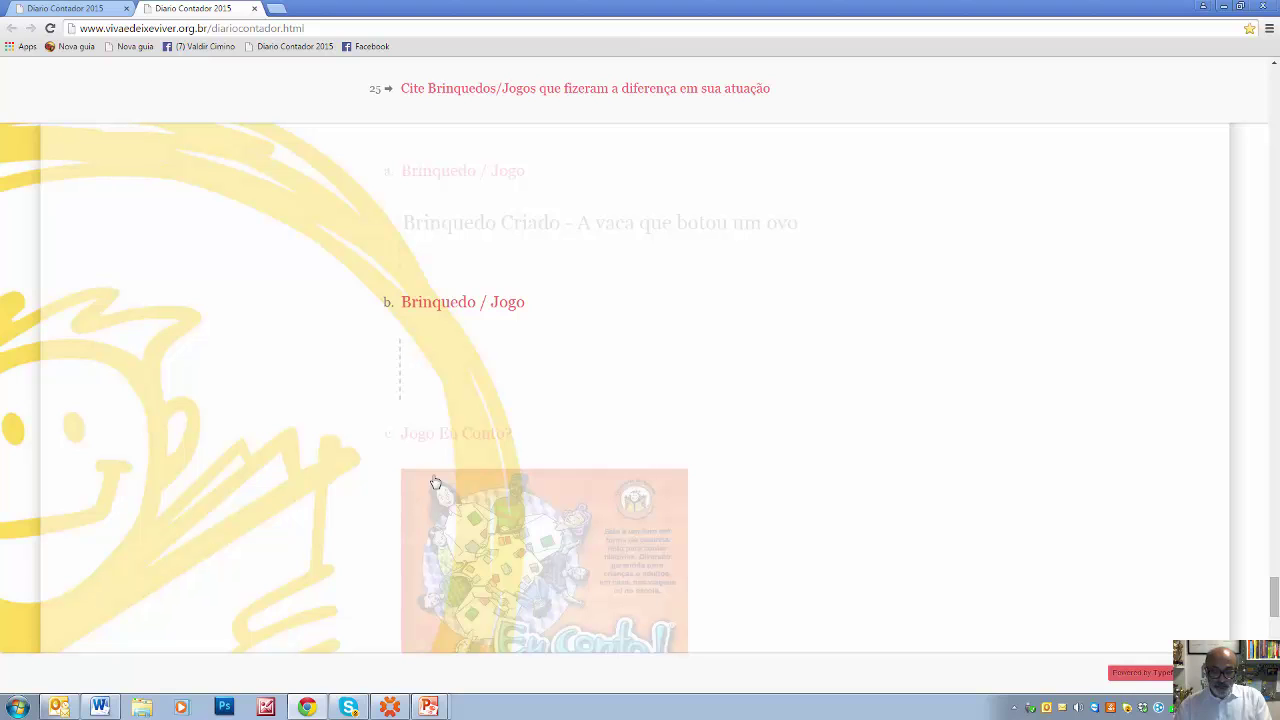
Enter "O" as the second Brinquedo / Jogo, confirm it, and answer Sim to Jogo Eu Conto?
text(O)
click(410, 428)
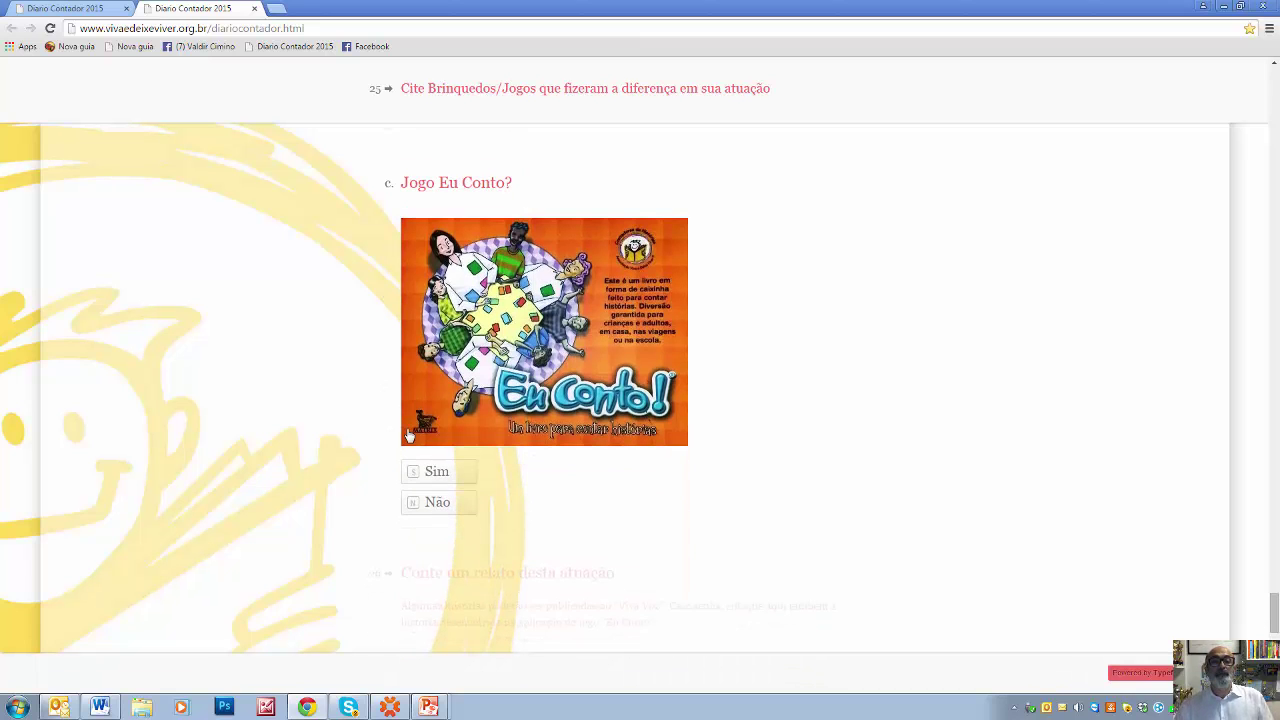
click(438, 472)
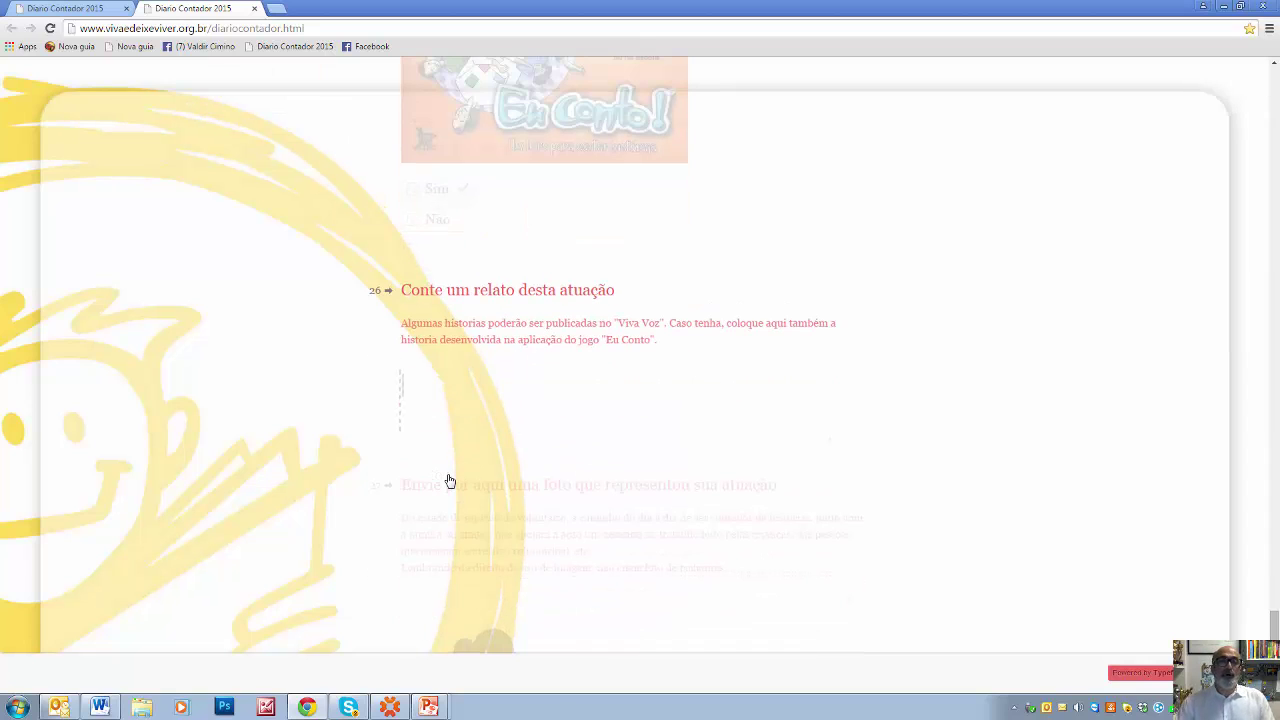
Copy the full session account and the Jogo Eu Conto! story from the Word document into question 26, the relato, and confirm the answer.
click(97, 709)
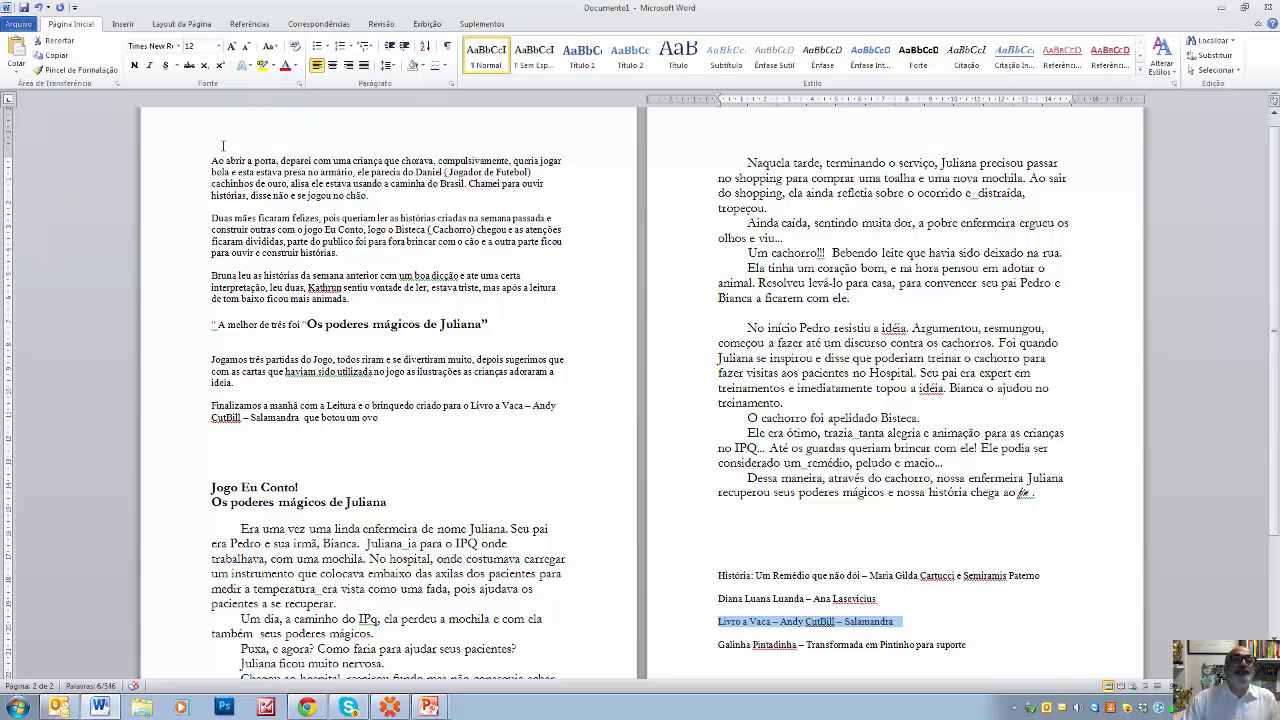
drag(212, 161, 1036, 494)
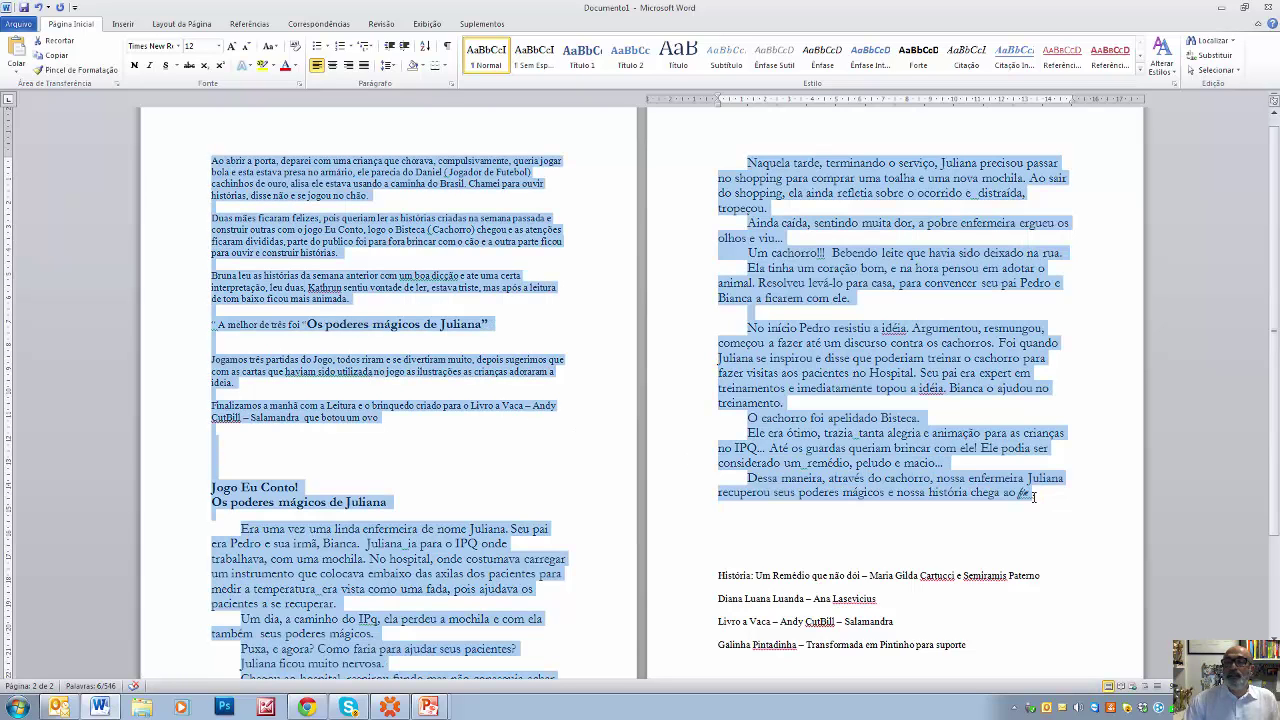
right_click(902, 268)
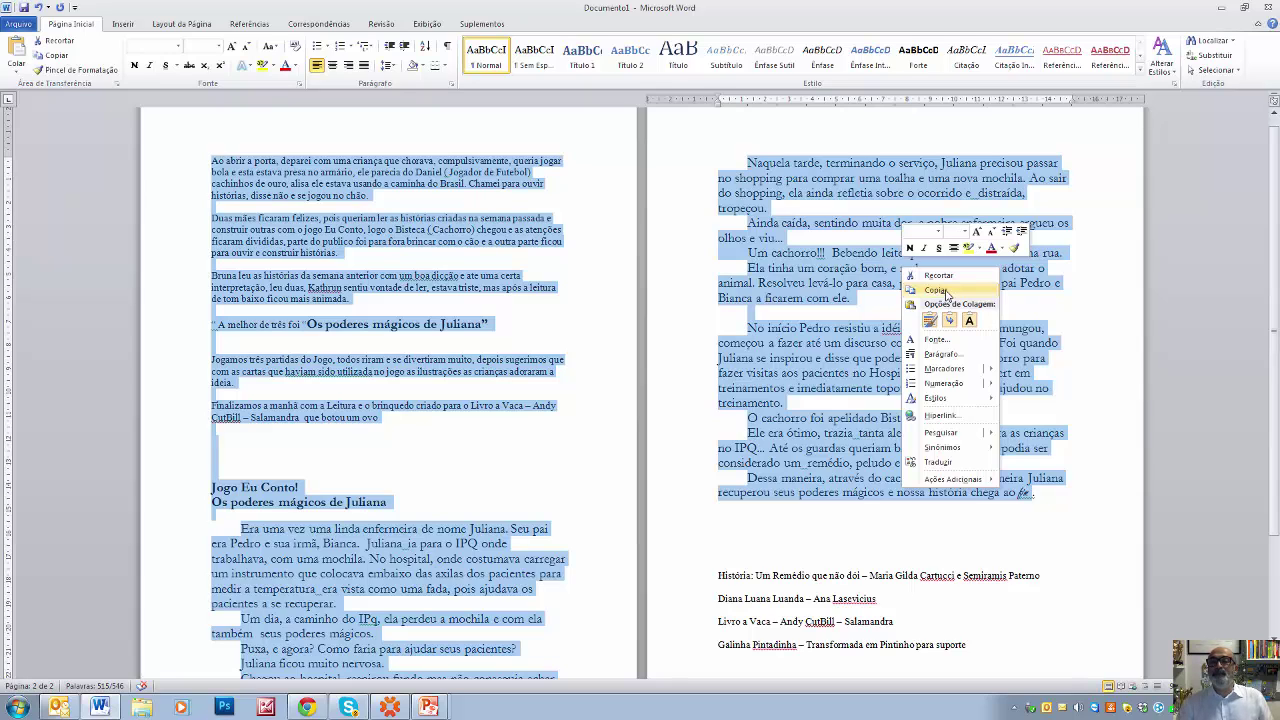
click(946, 291)
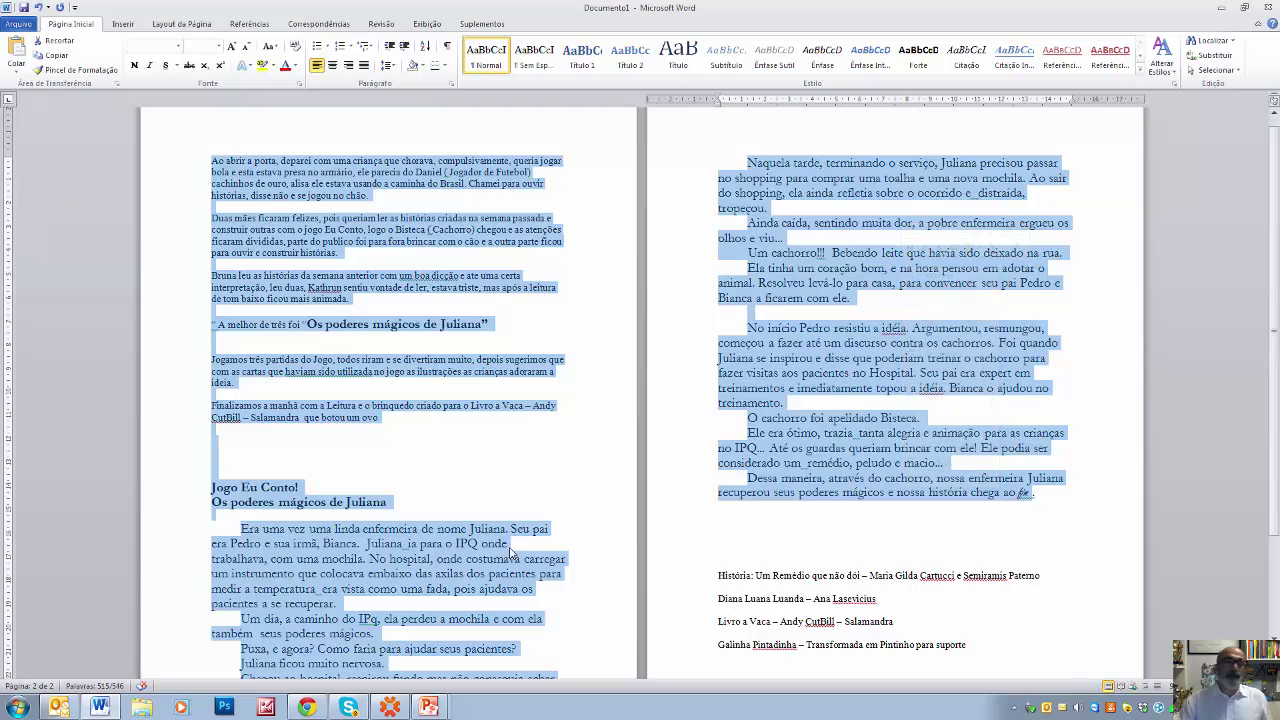
click(306, 707)
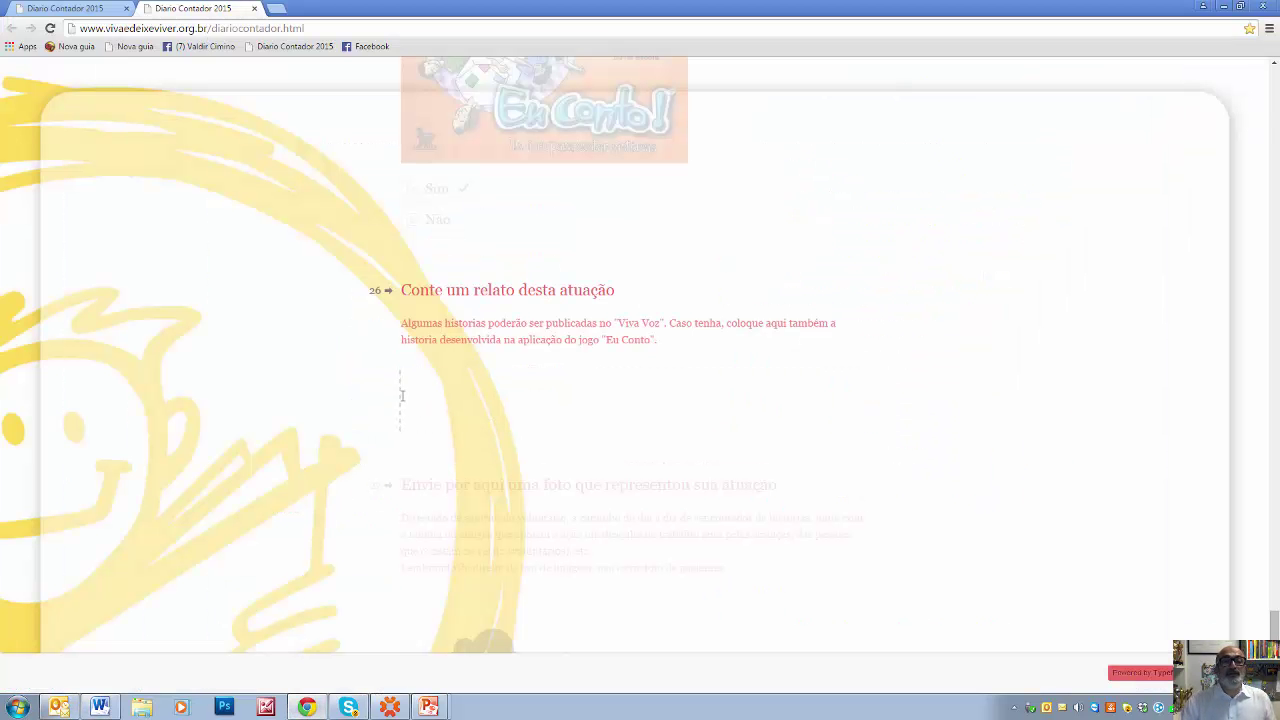
right_click(407, 381)
click(455, 460)
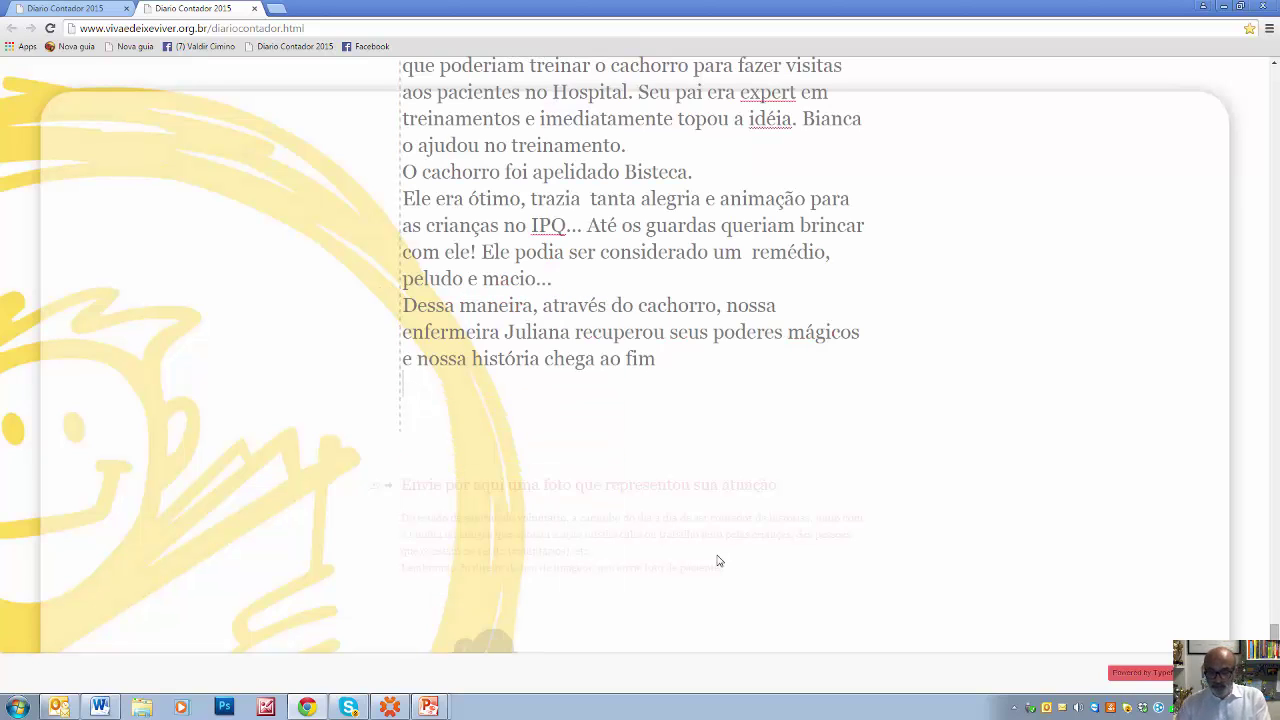
key(Return)
click(417, 459)
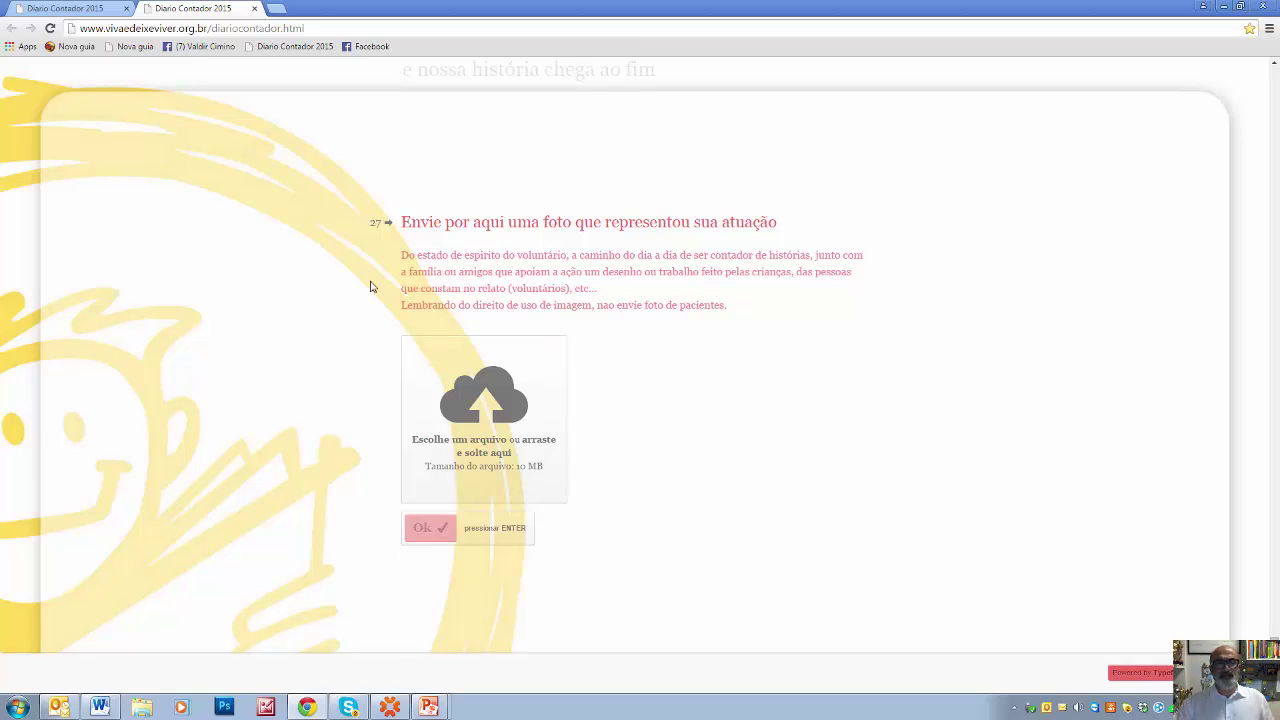
Attach the child's "PROFESSORA" drawing from the Área de Trabalho folder as the photo for question 27, confirm it, and submit the form.
click(477, 437)
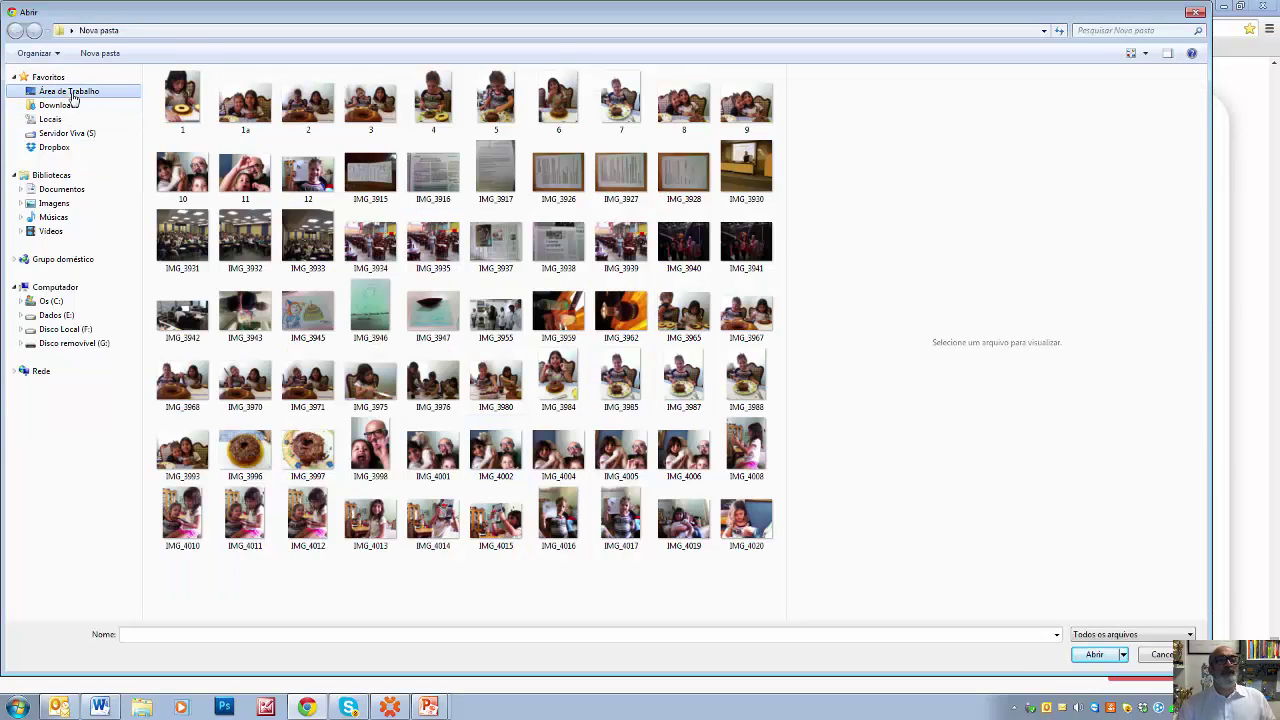
click(69, 91)
drag(778, 246, 794, 443)
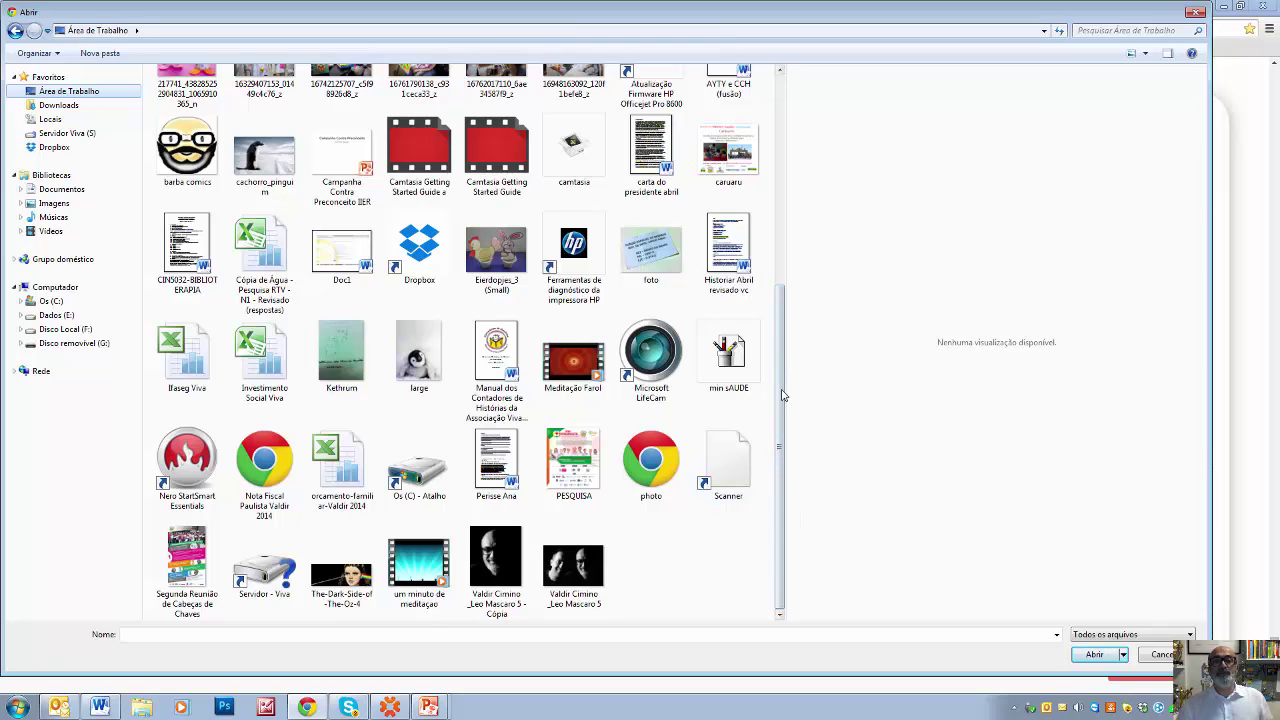
drag(779, 394, 806, 509)
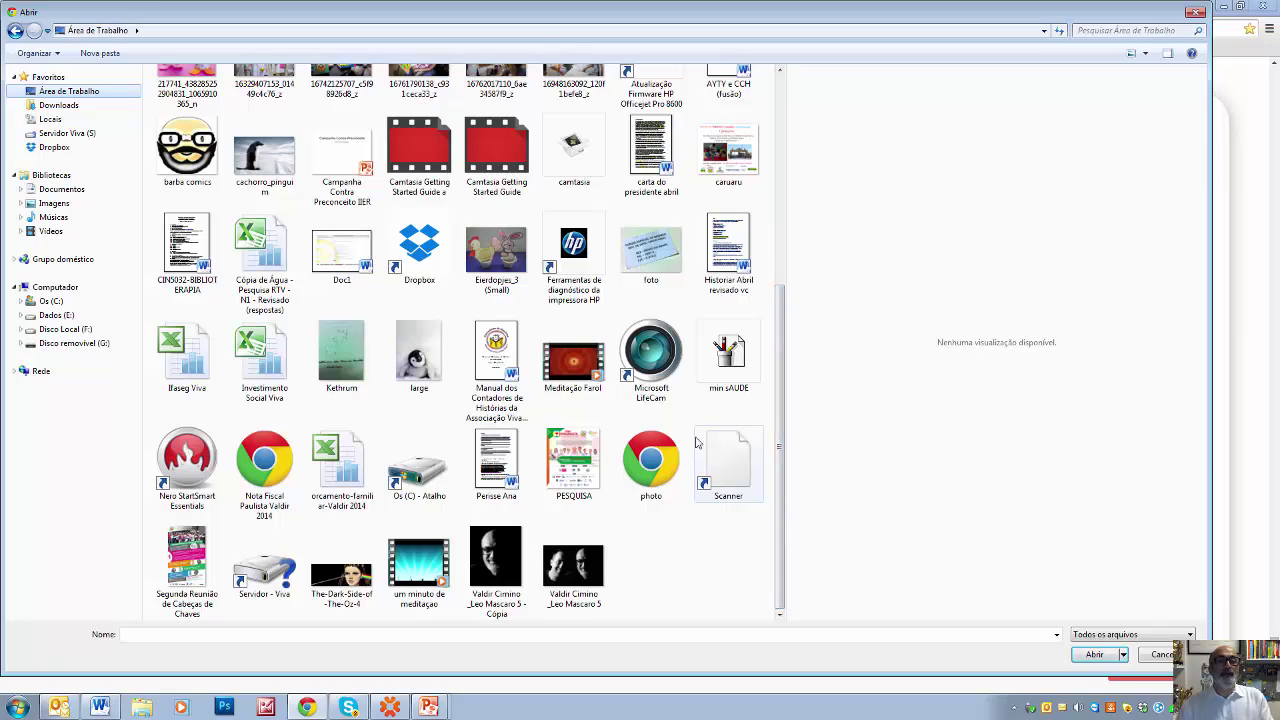
click(358, 355)
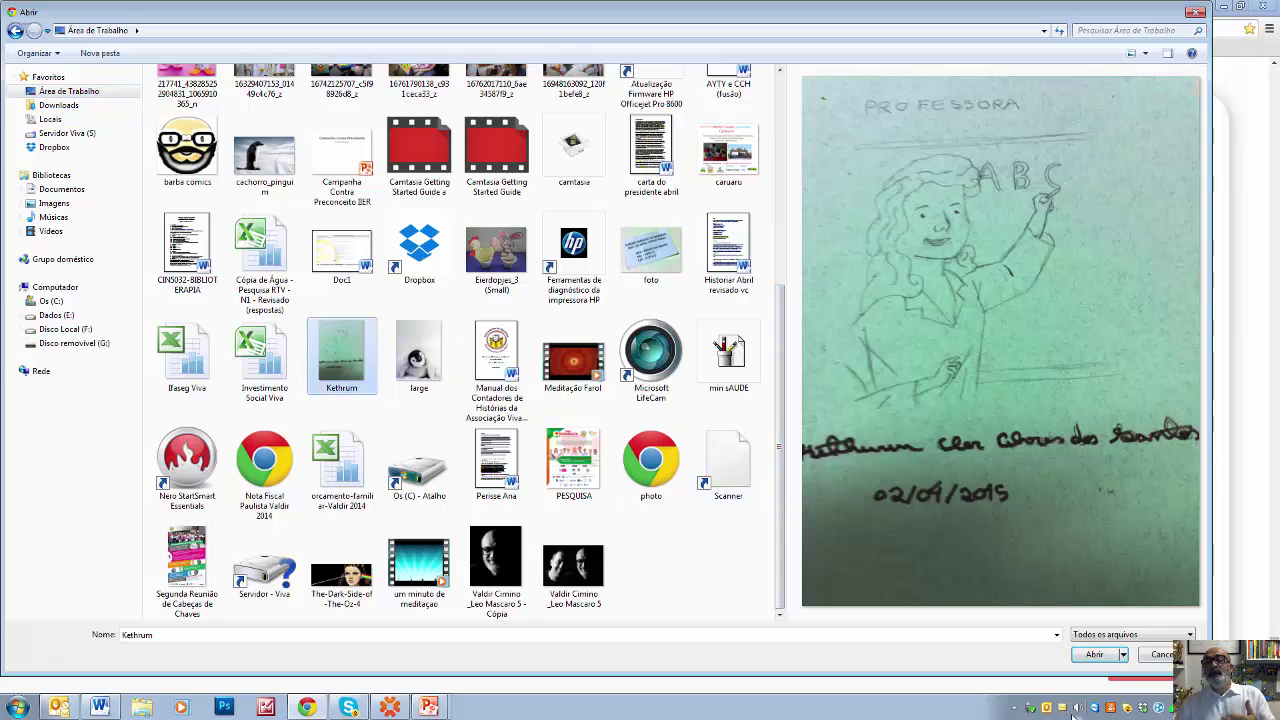
click(1095, 655)
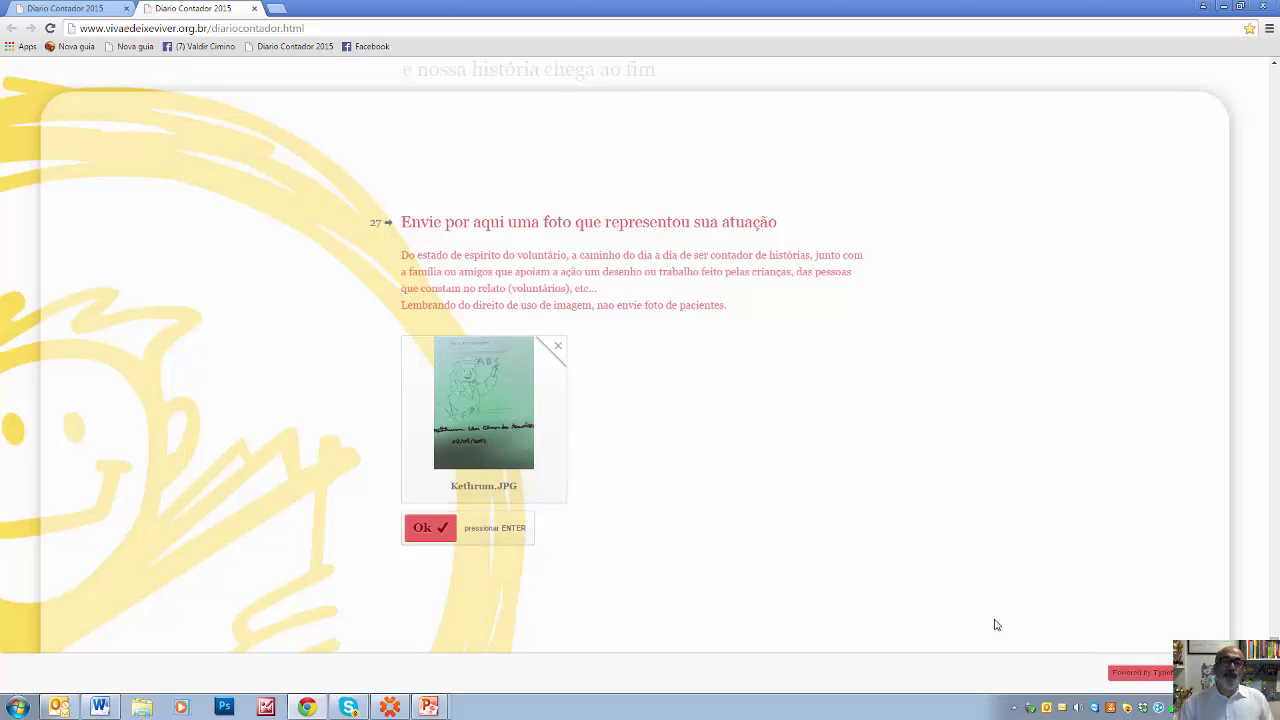
click(424, 528)
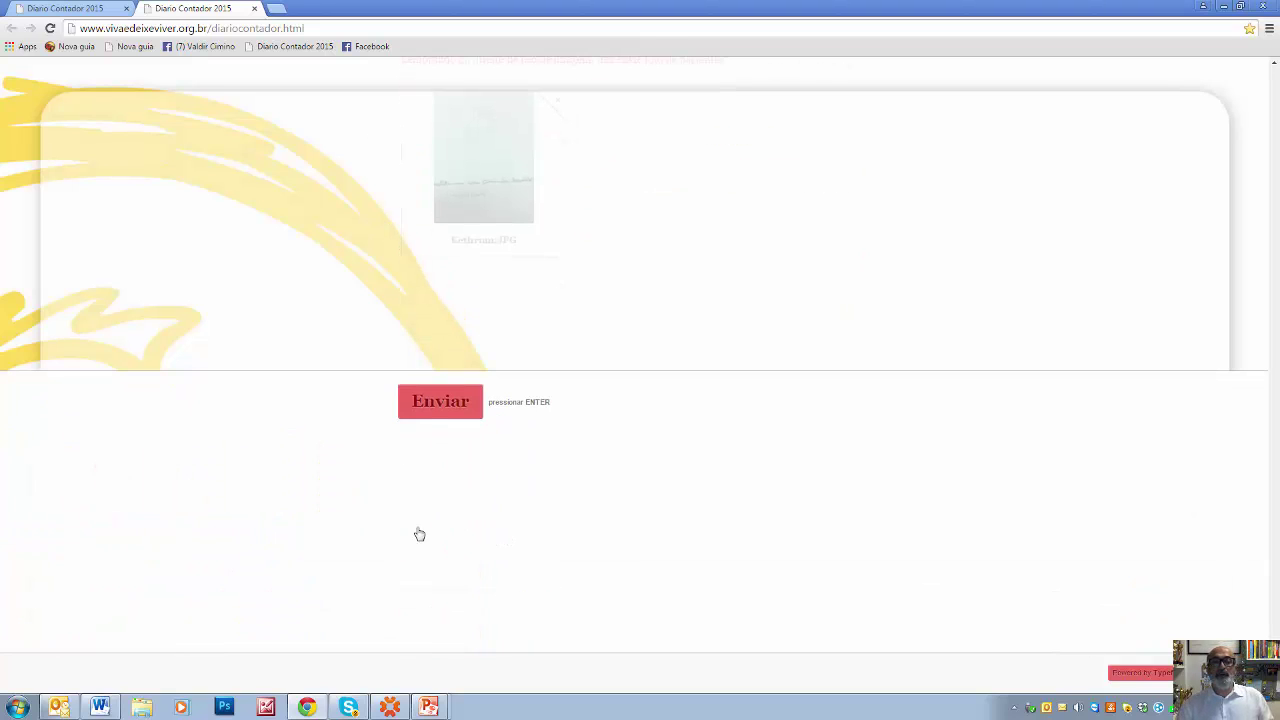
click(444, 408)
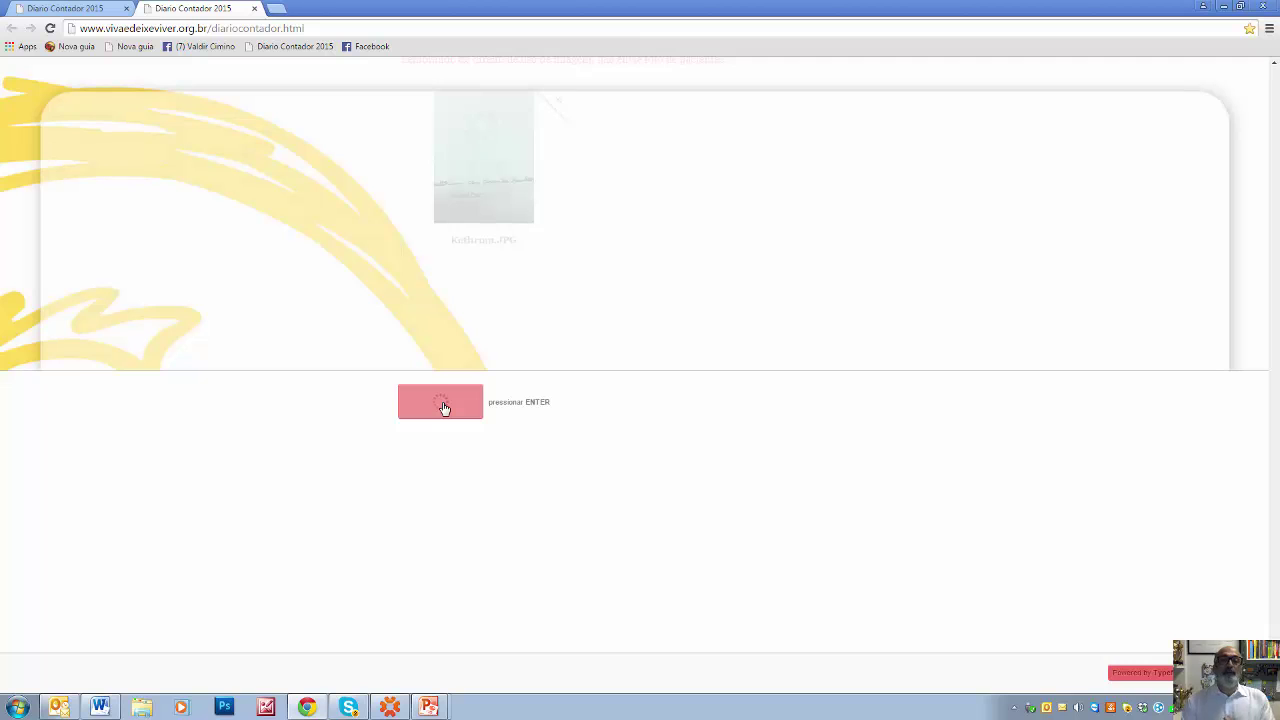